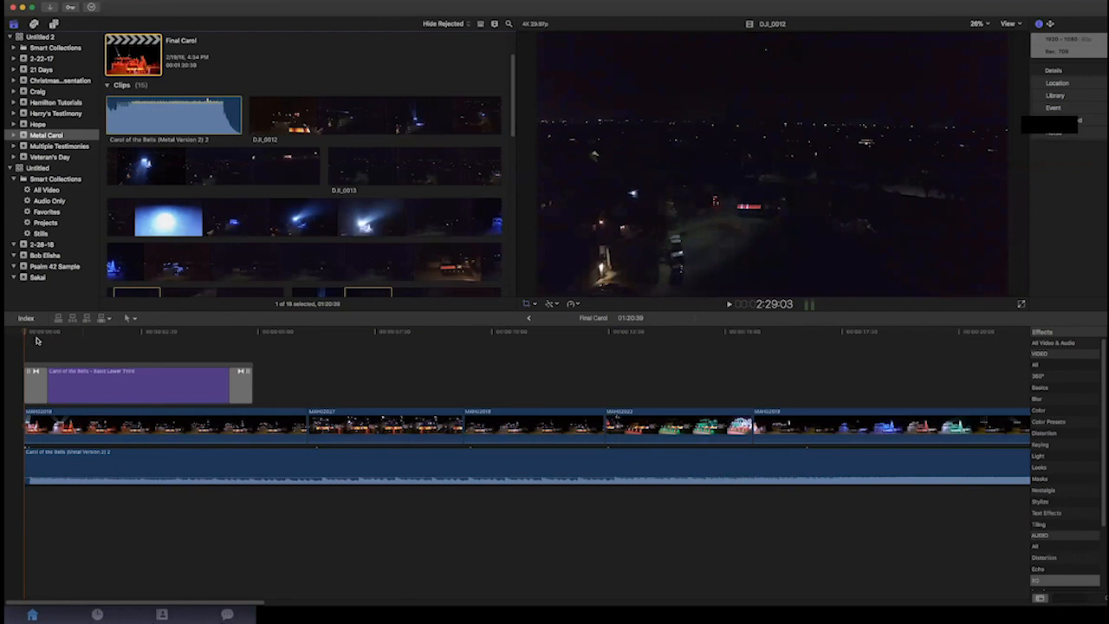
Preview the Carol of the Bells lower-third title at the beginning of the timeline
{"action": "left_click", "coordinate": [78, 369]}
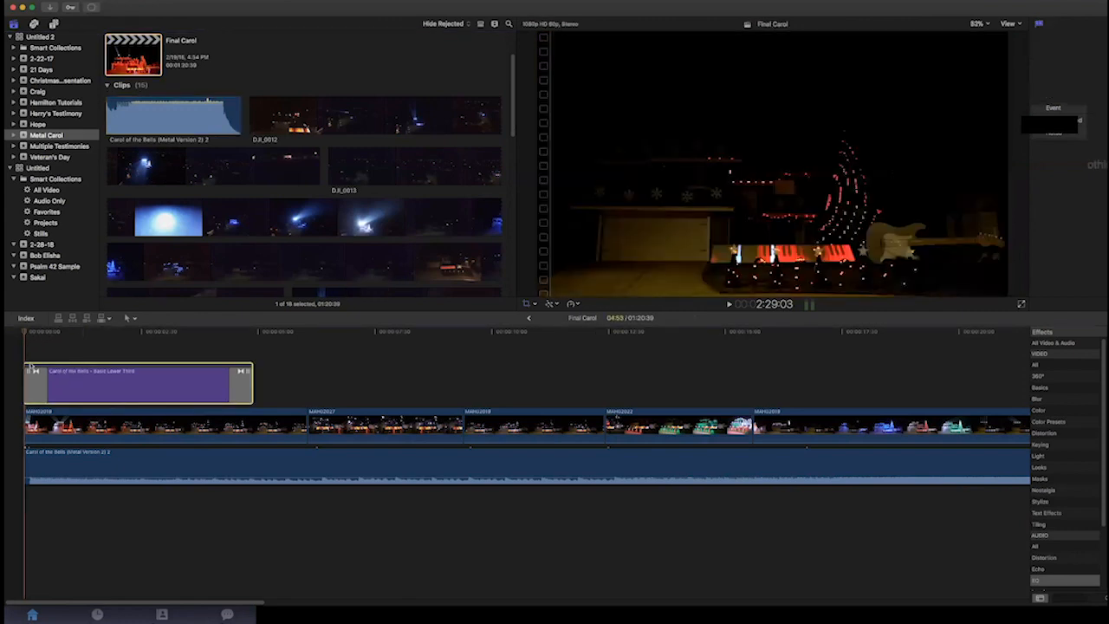
{"action": "key", "text": "space"}
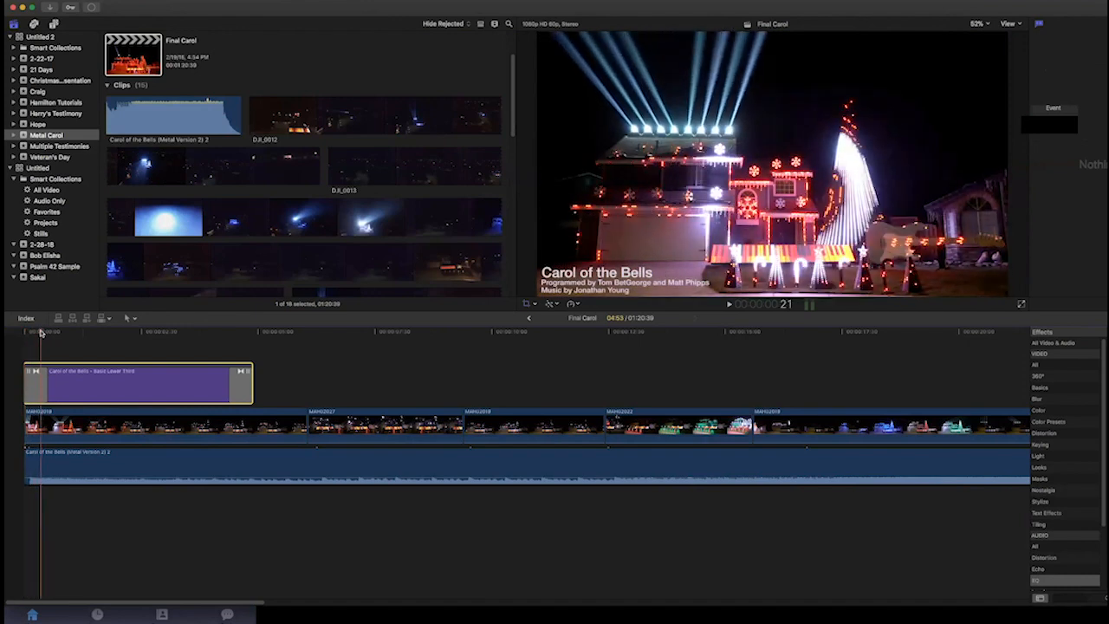
{"action": "mouse_move", "coordinate": [41, 334]}
{"action": "left_mouse_down"}
{"action": "mouse_move", "coordinate": [249, 335]}
{"action": "mouse_move", "coordinate": [10, 341]}
{"action": "mouse_move", "coordinate": [46, 341]}
{"action": "left_mouse_up"}
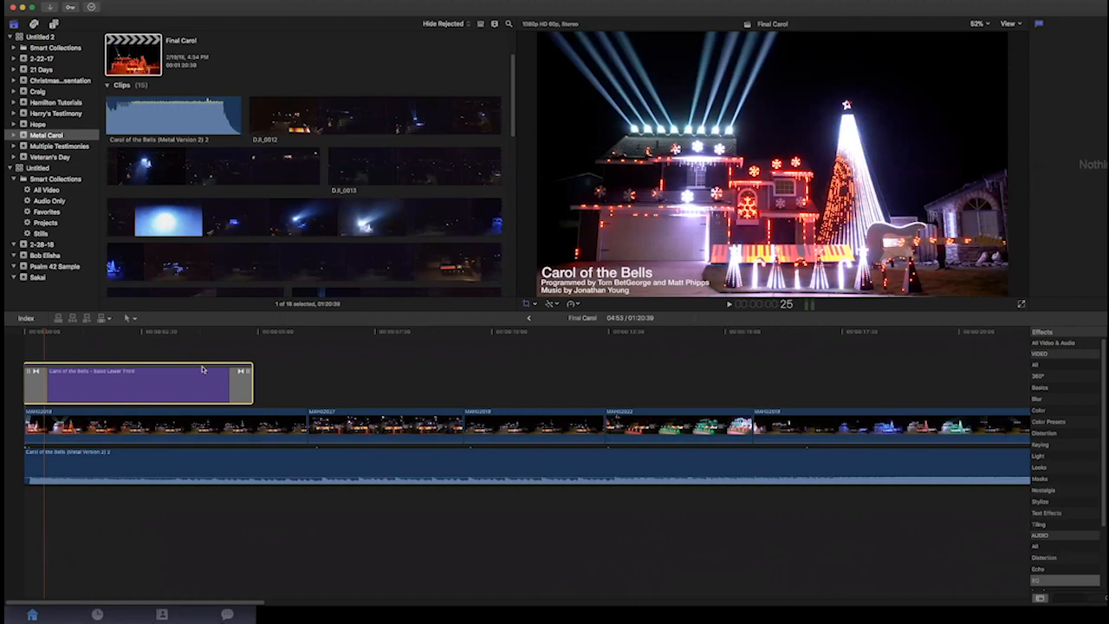
Play the second clip from its beginning at about 6 seconds and stop shortly after its end
{"action": "left_click_drag", "start_coordinate": [46, 333], "coordinate": [306, 341]}
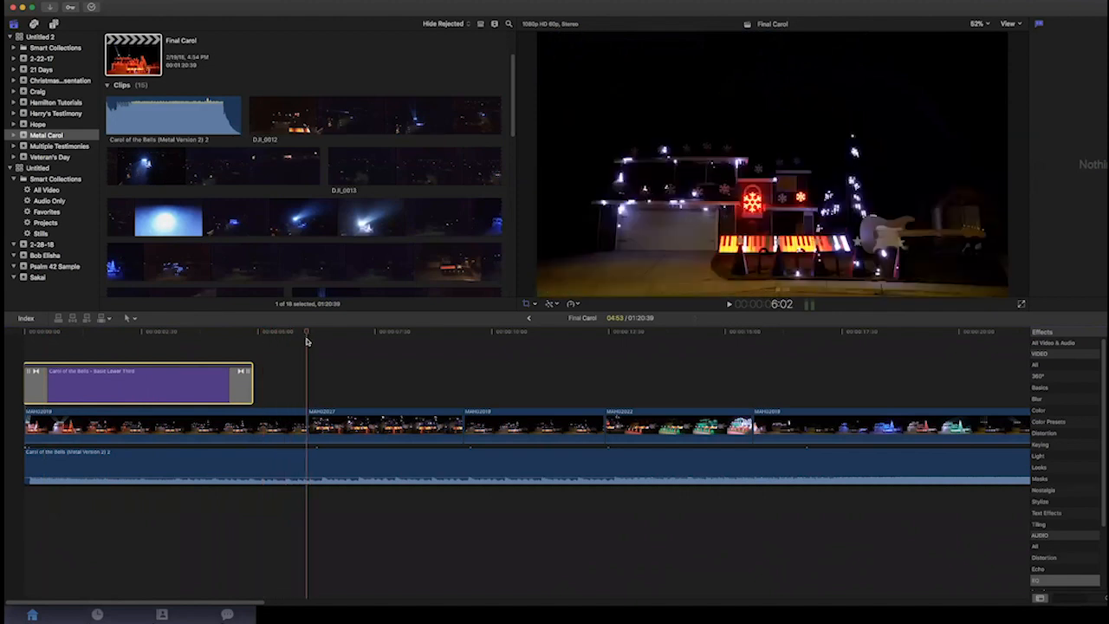
{"action": "mouse_move", "coordinate": [306, 341]}
{"action": "left_mouse_down"}
{"action": "mouse_move", "coordinate": [439, 339]}
{"action": "mouse_move", "coordinate": [307, 342]}
{"action": "left_mouse_up"}
{"action": "key", "text": "space"}
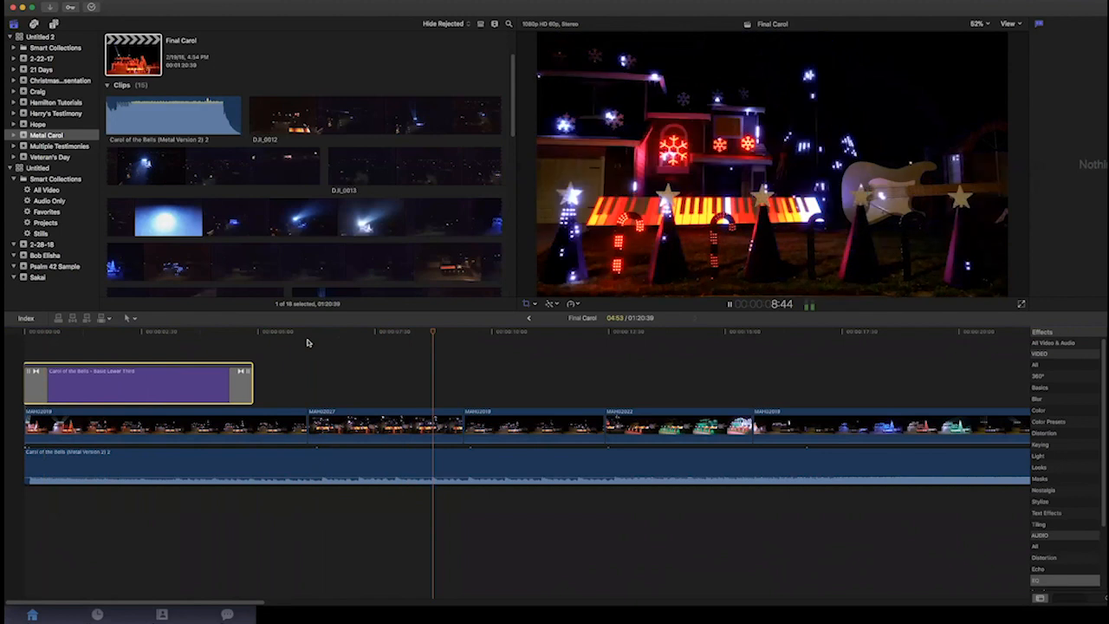
{"action": "key", "text": "space"}
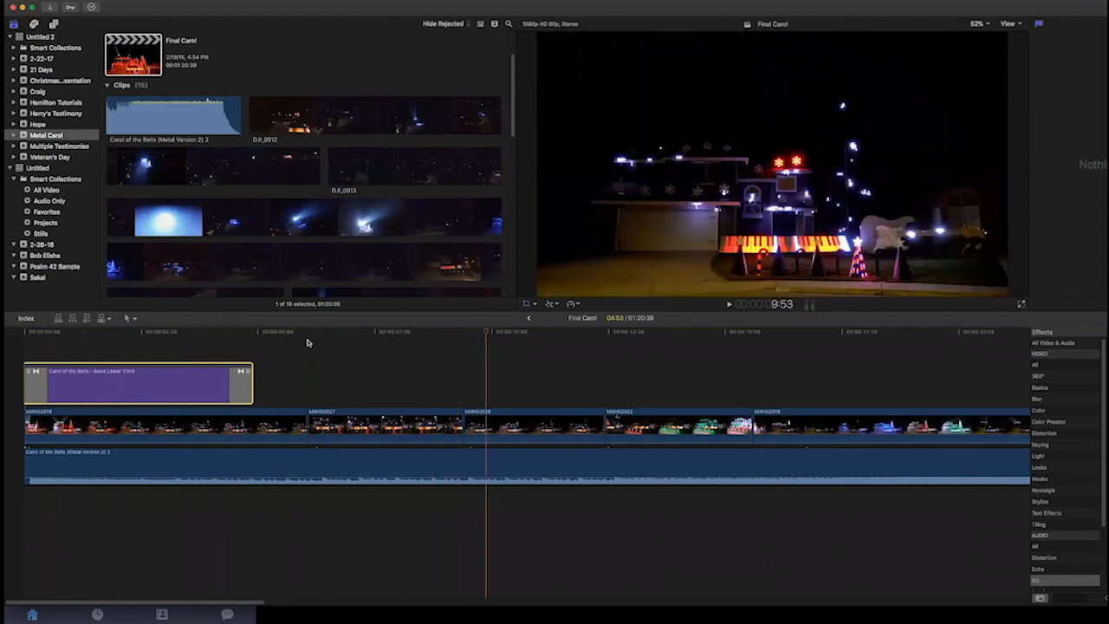
Select the second clip and show its Crop controls to view the Ken Burns framing
{"action": "left_click", "coordinate": [326, 412]}
{"action": "key", "text": "super+4"}
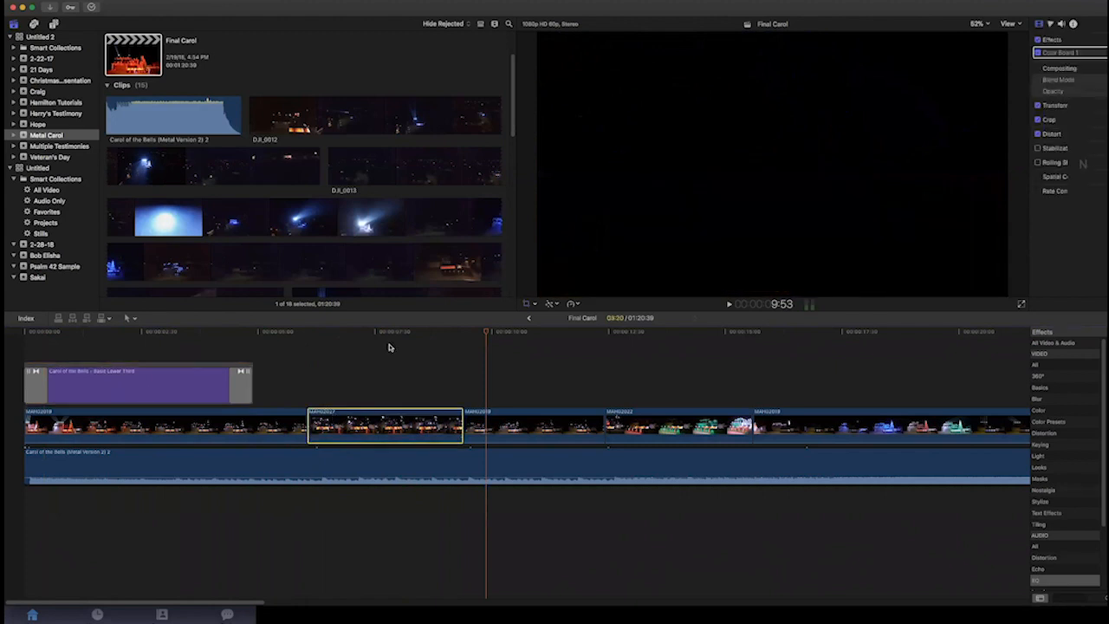
{"action": "left_click_drag", "start_coordinate": [488, 334], "coordinate": [351, 329]}
{"action": "key", "text": "shift+c"}
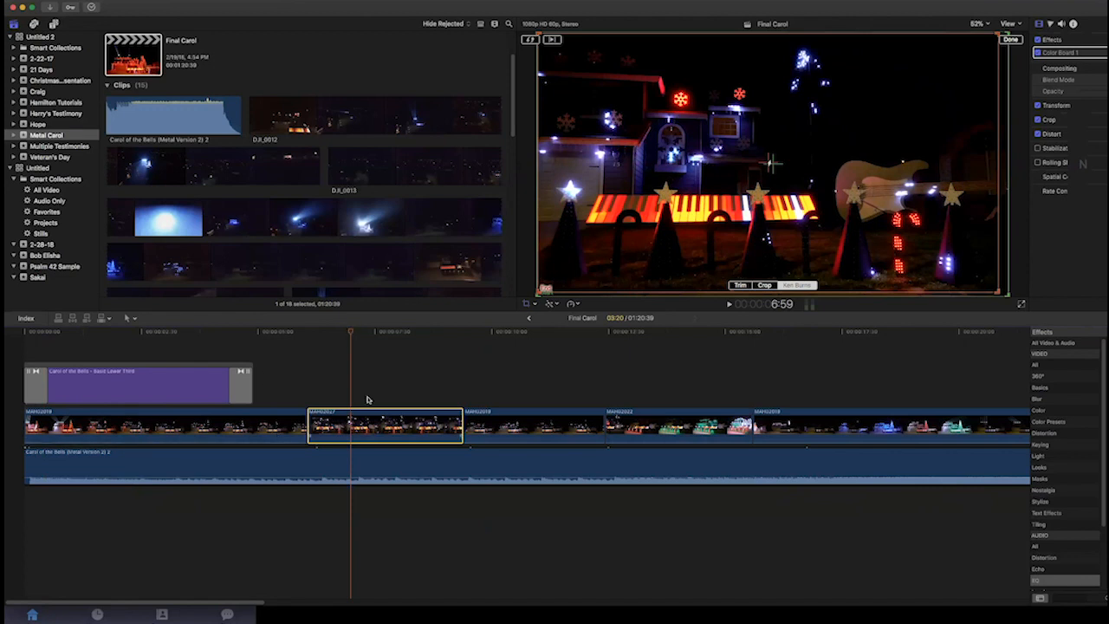
{"action": "left_click", "coordinate": [534, 304]}
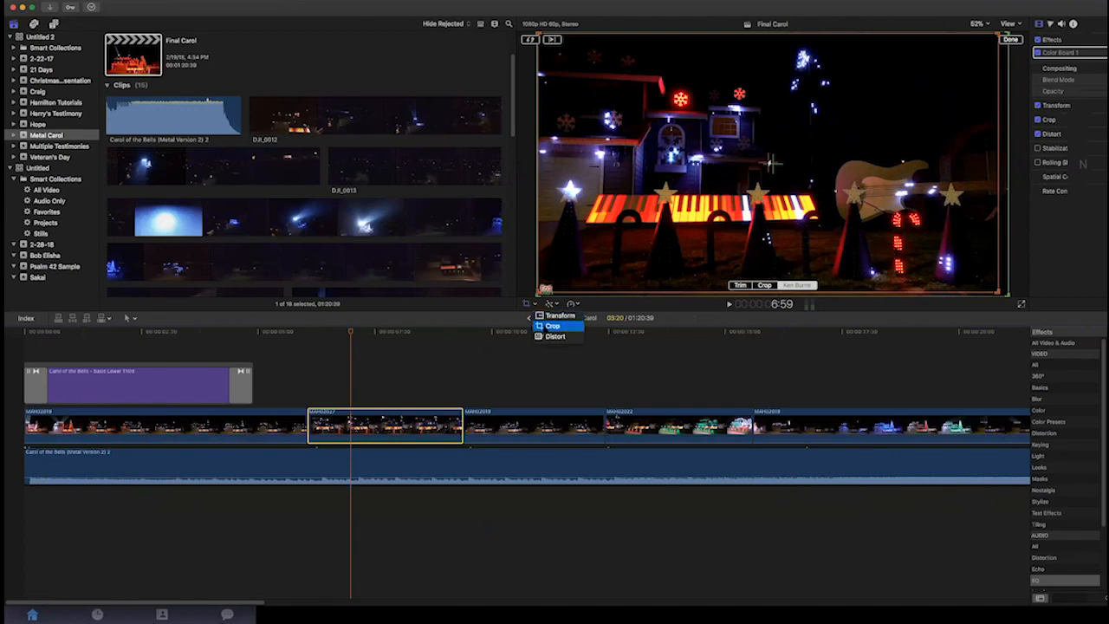
{"action": "left_click", "coordinate": [552, 326]}
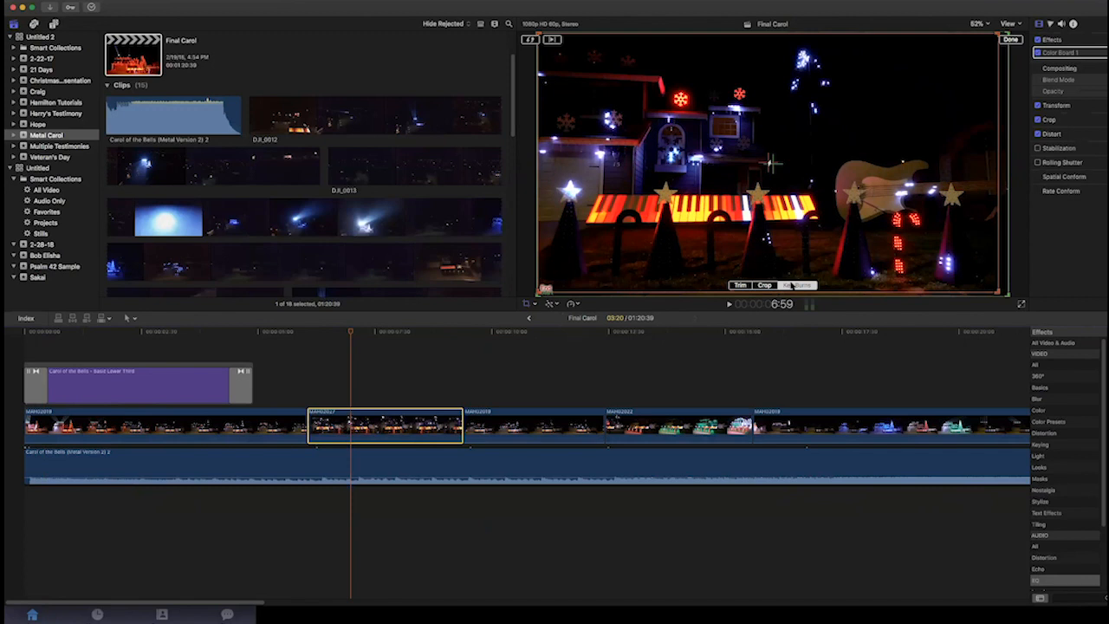
Compare the first and last frames of the second clip against its Ken Burns start and end frames
{"action": "left_click", "coordinate": [545, 295]}
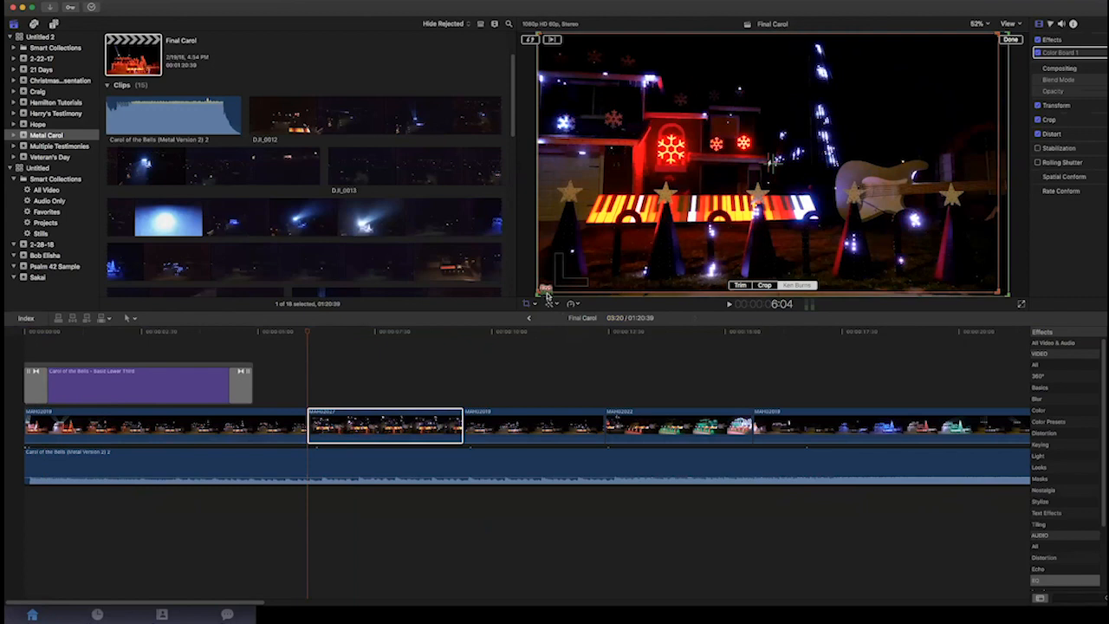
{"action": "key", "text": "Down"}
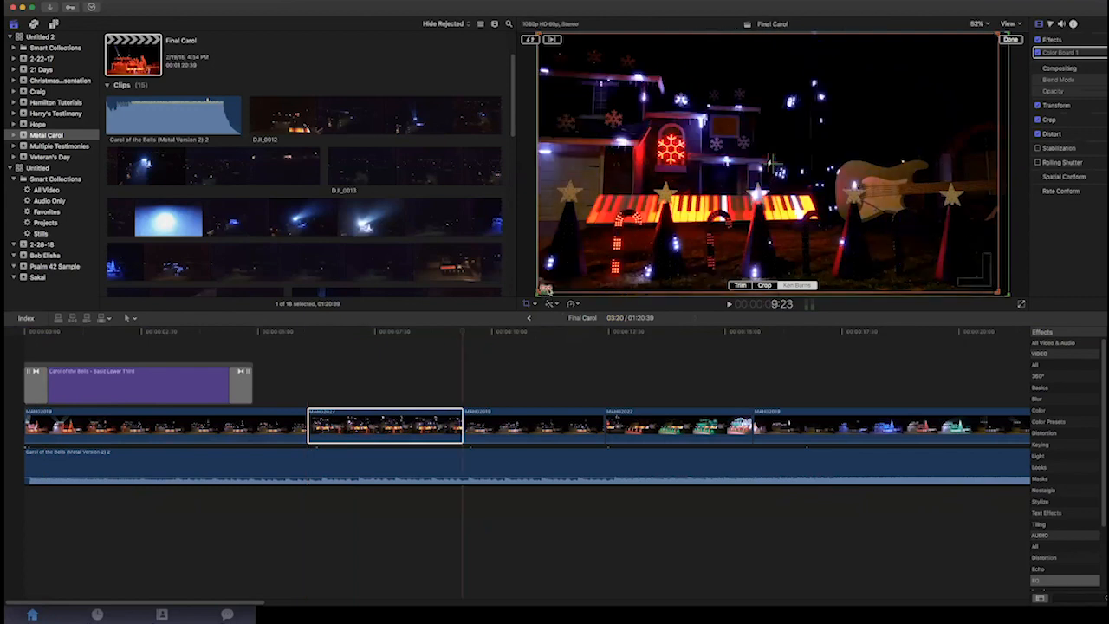
{"action": "key", "text": "Up"}
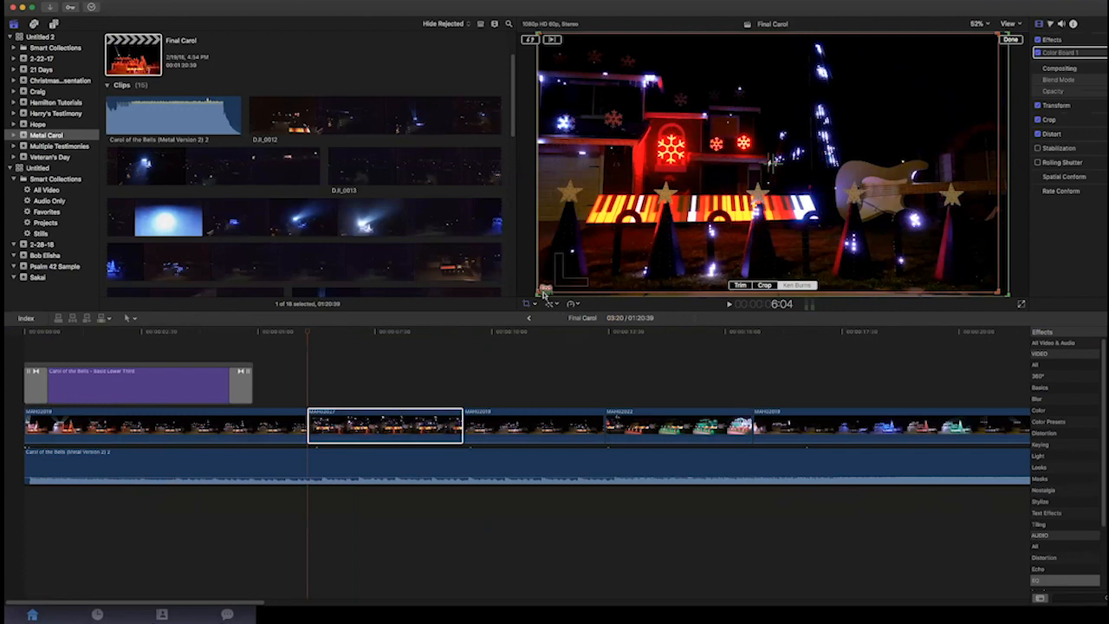
{"action": "key", "text": "Down"}
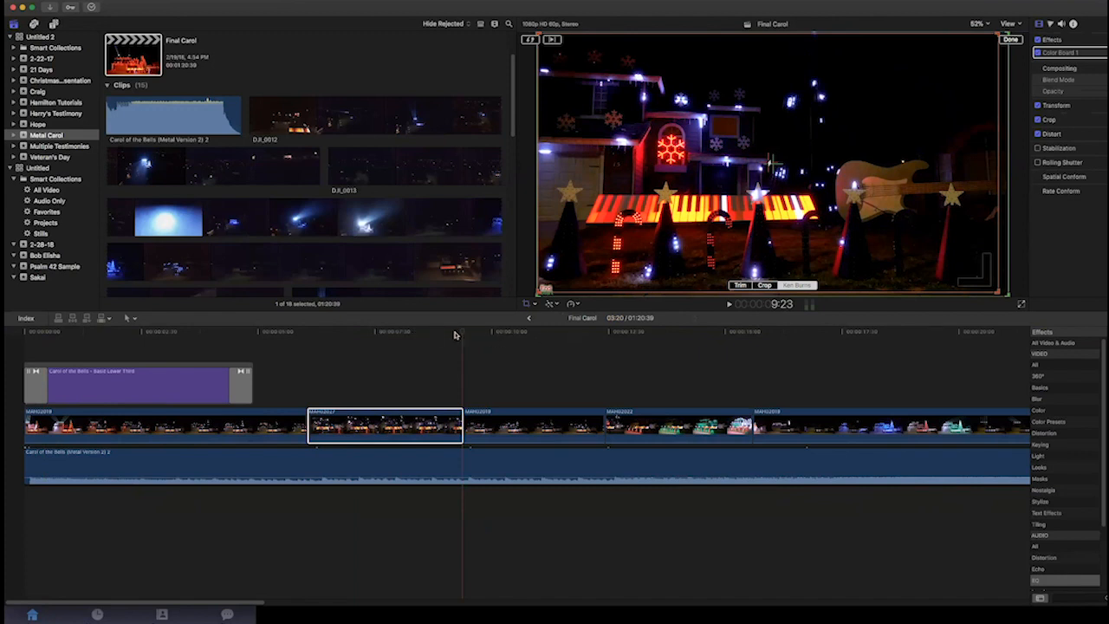
{"action": "left_click", "coordinate": [314, 333]}
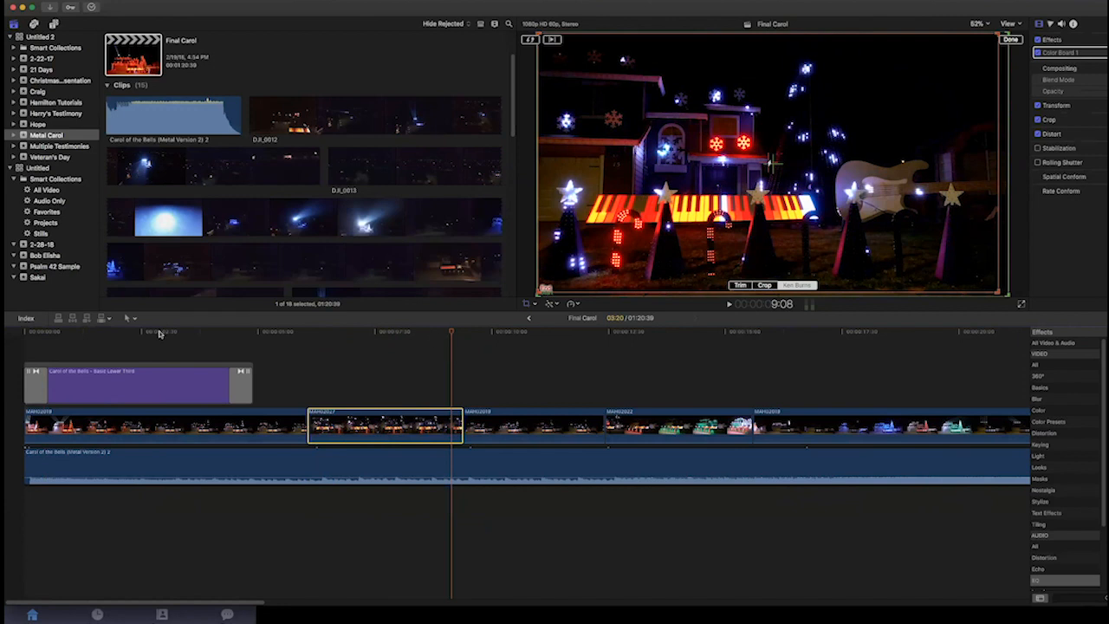
Play the opening shot under the title and inspect the first clip's Ken Burns start and end frames
{"action": "left_click", "coordinate": [50, 338]}
{"action": "key", "text": "space"}
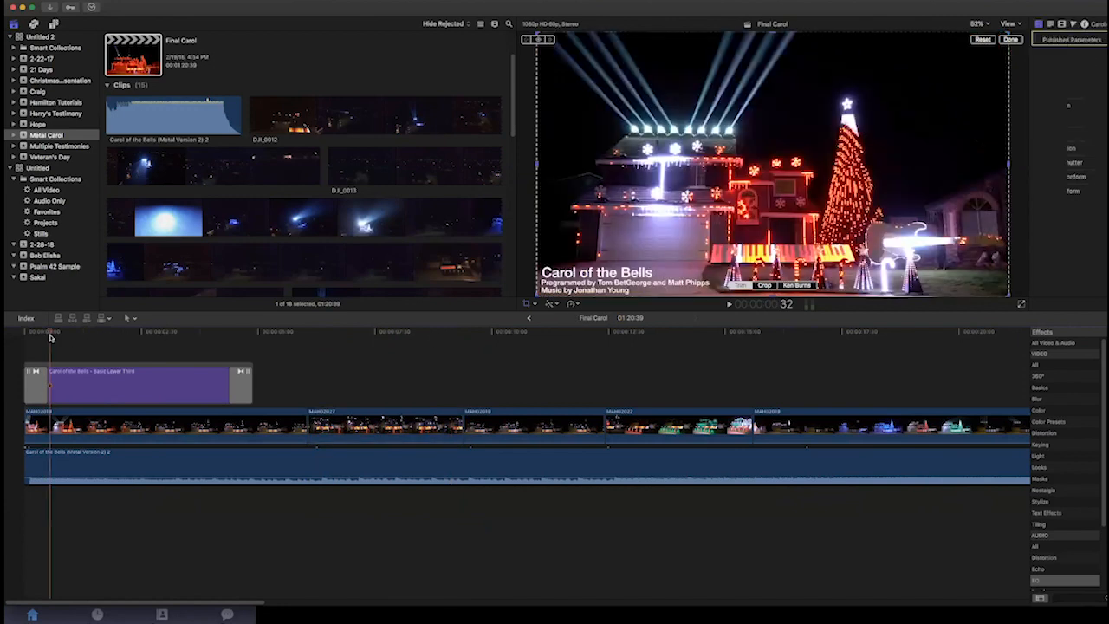
{"action": "key", "text": "shift+c"}
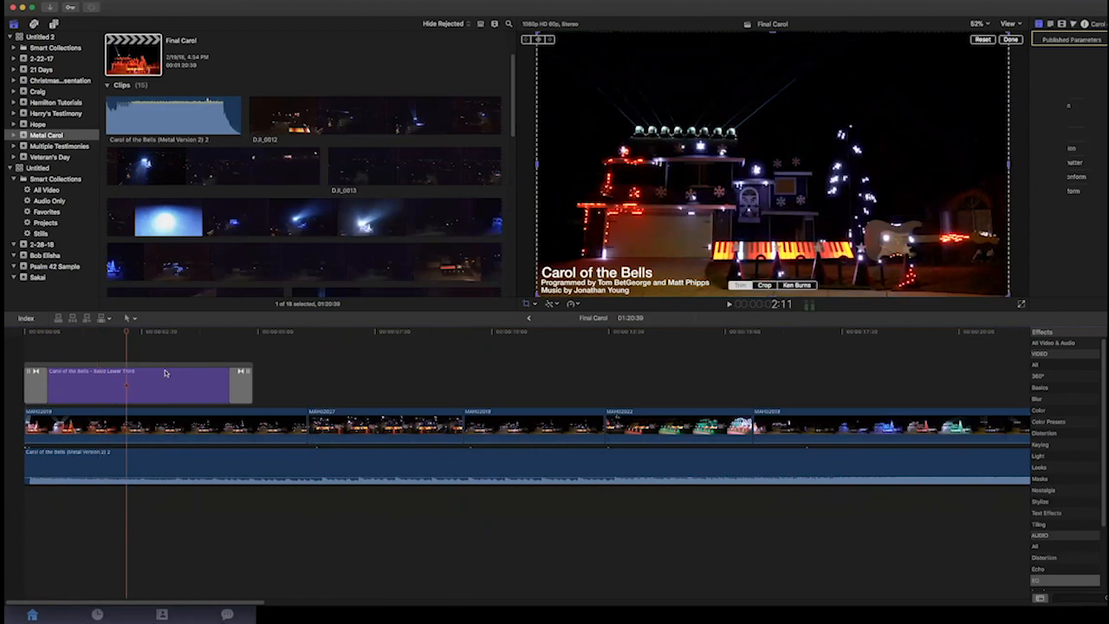
{"action": "left_click", "coordinate": [182, 418]}
{"action": "left_click", "coordinate": [22, 347]}
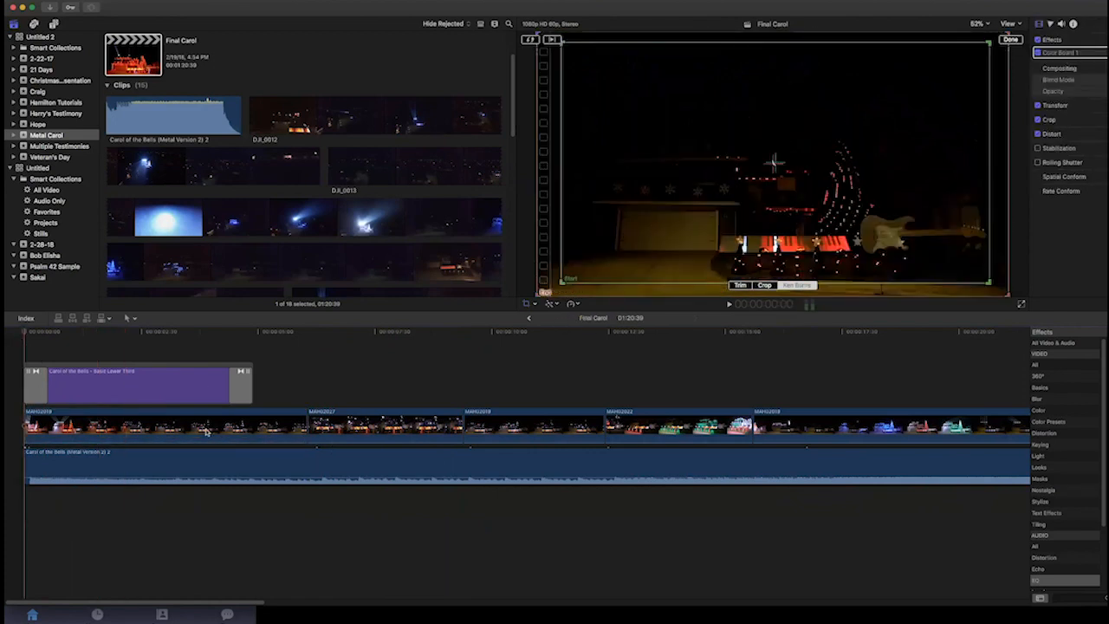
{"action": "key", "text": "space"}
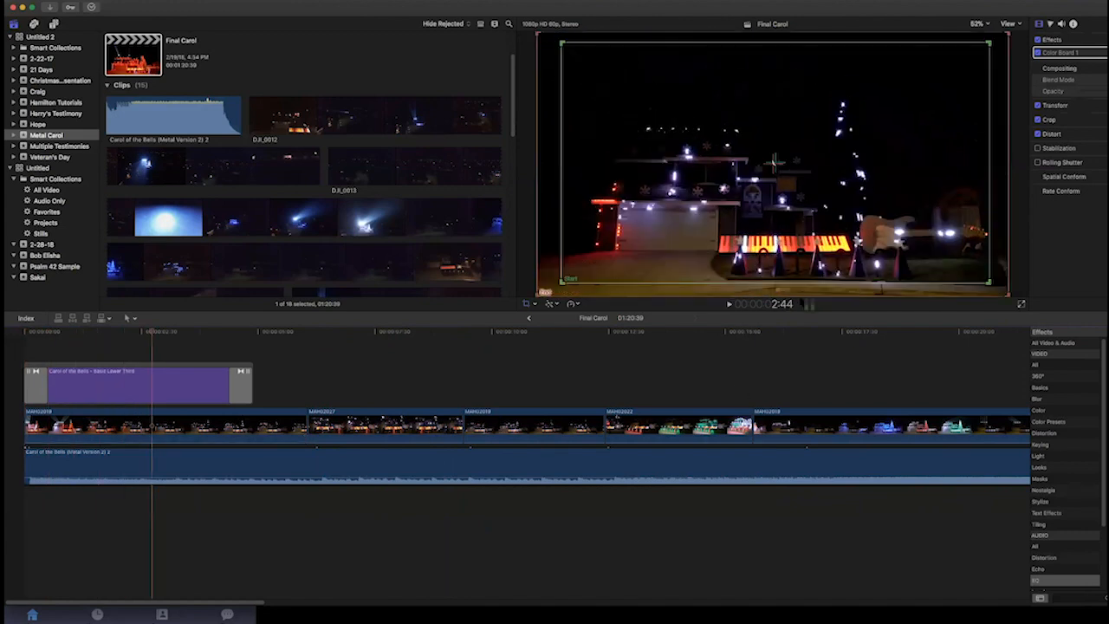
{"action": "left_click", "coordinate": [680, 199]}
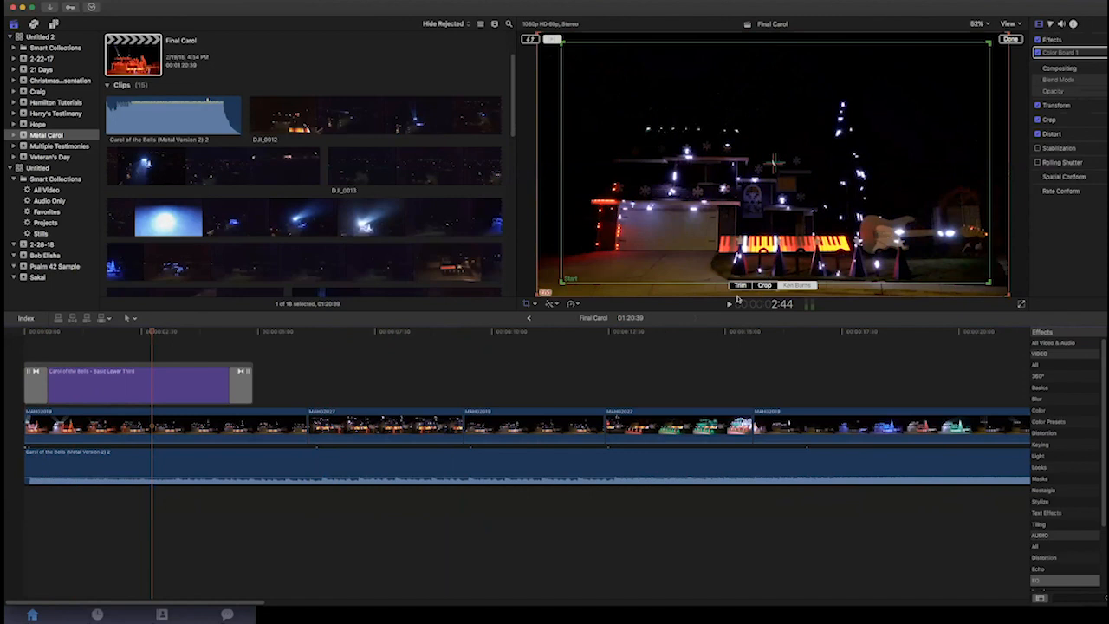
Play the edit from the beginning to about 29 seconds and inspect the Ken Burns framing of the clip there
{"action": "left_click", "coordinate": [28, 343]}
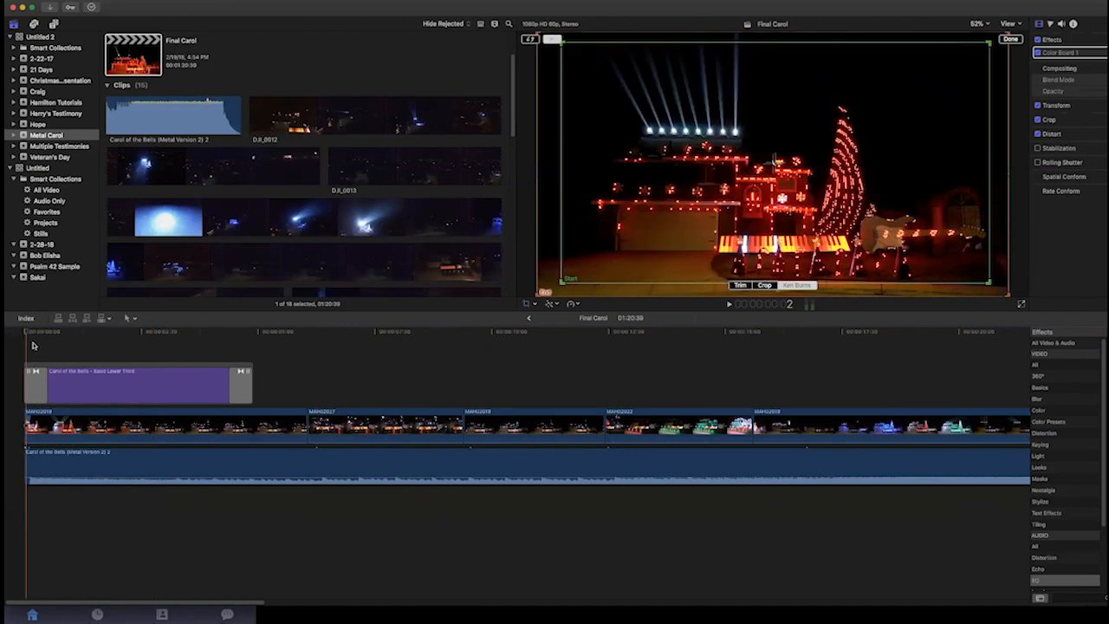
{"action": "key", "text": "space"}
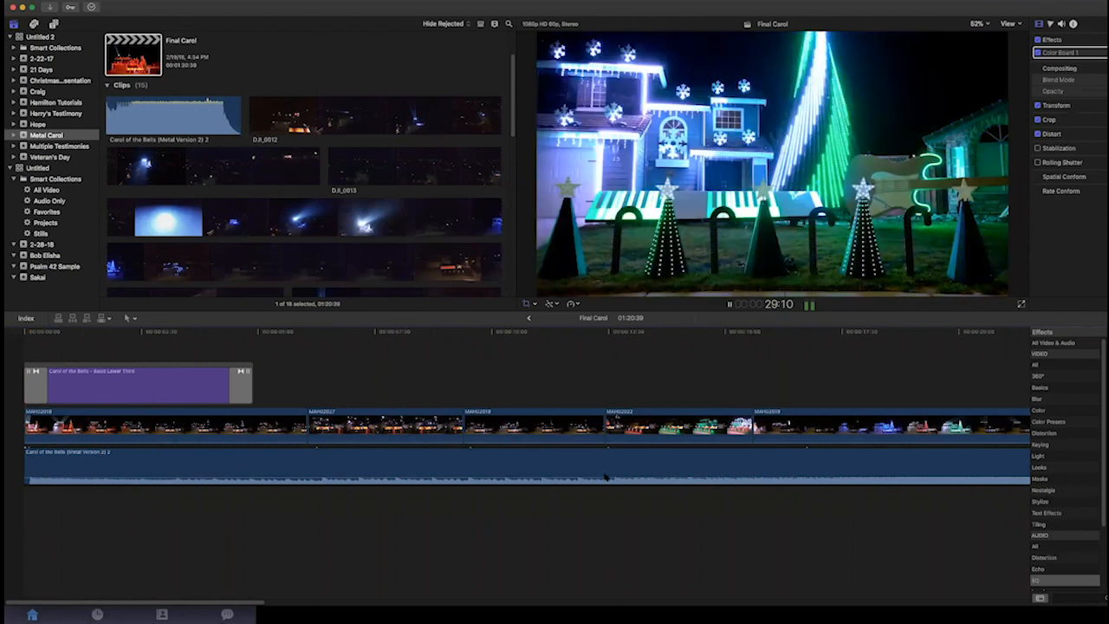
{"action": "key", "text": "shift+c"}
{"action": "left_click", "coordinate": [674, 203]}
{"action": "left_click", "coordinate": [504, 421]}
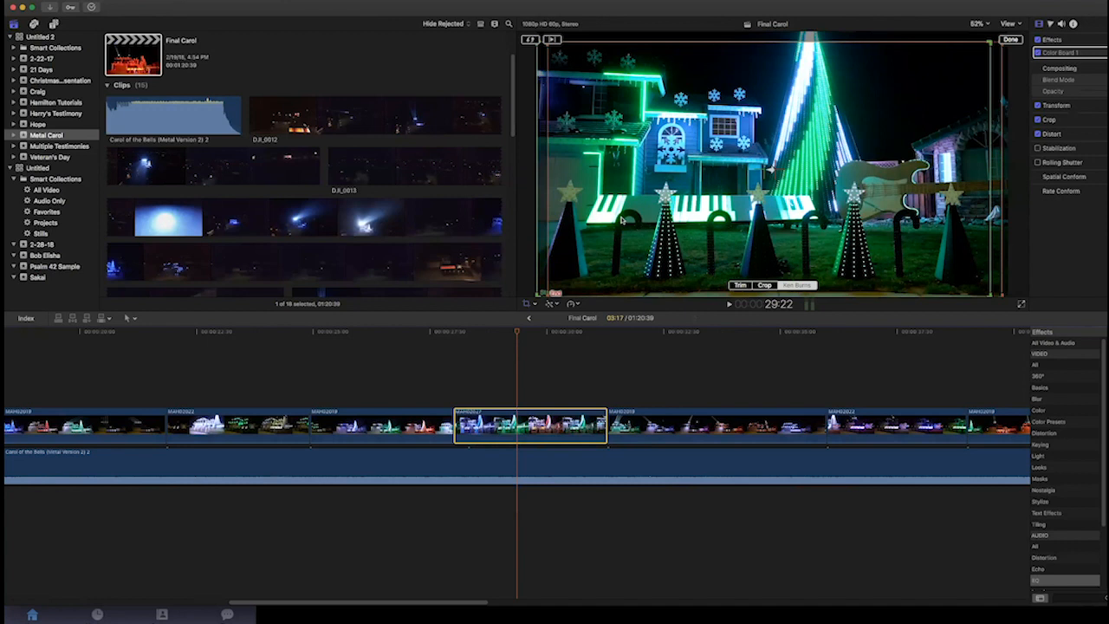
Play on from the start of that clip and stop at about 40 seconds
{"action": "left_click", "coordinate": [454, 338]}
{"action": "key", "text": "j"}
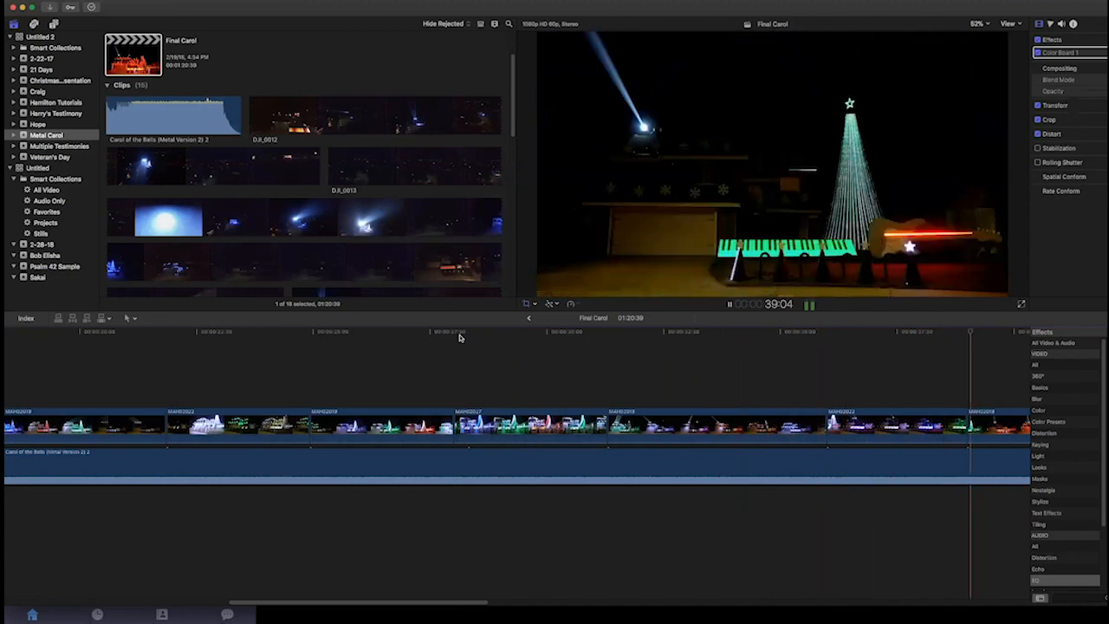
{"action": "left_click", "coordinate": [526, 303]}
{"action": "left_click", "coordinate": [566, 182]}
{"action": "left_click", "coordinate": [683, 199]}
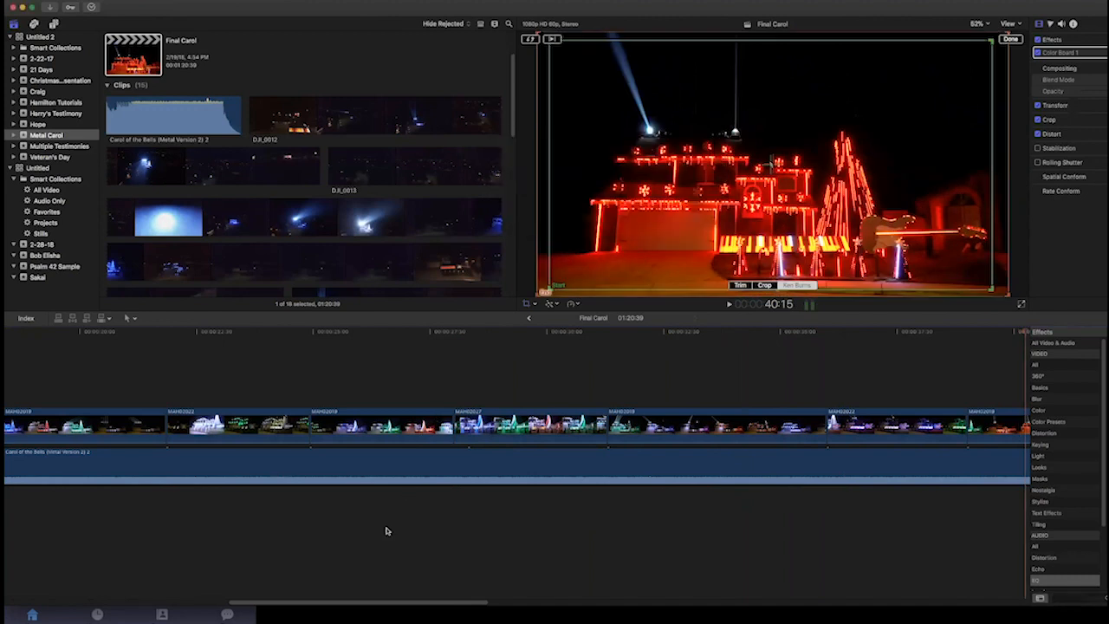
Play the ending from about 1:02:51 through the transition into the DJI_0014 drone clip
{"action": "scroll", "coordinate": [745, 587], "scroll_direction": "right", "scroll_amount": 15}
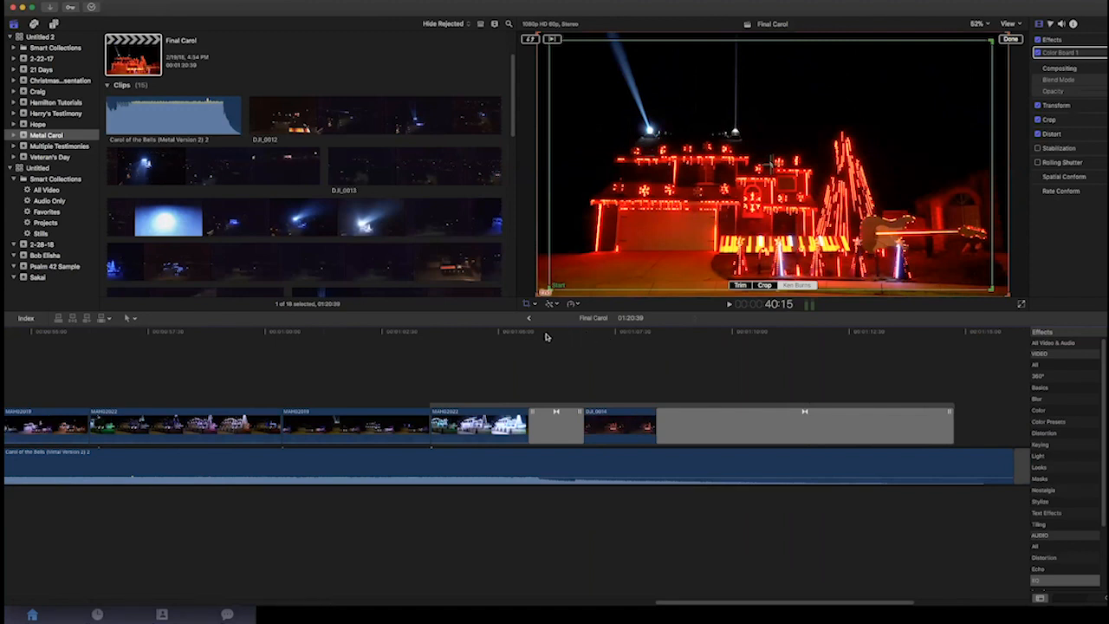
{"action": "left_click", "coordinate": [398, 336]}
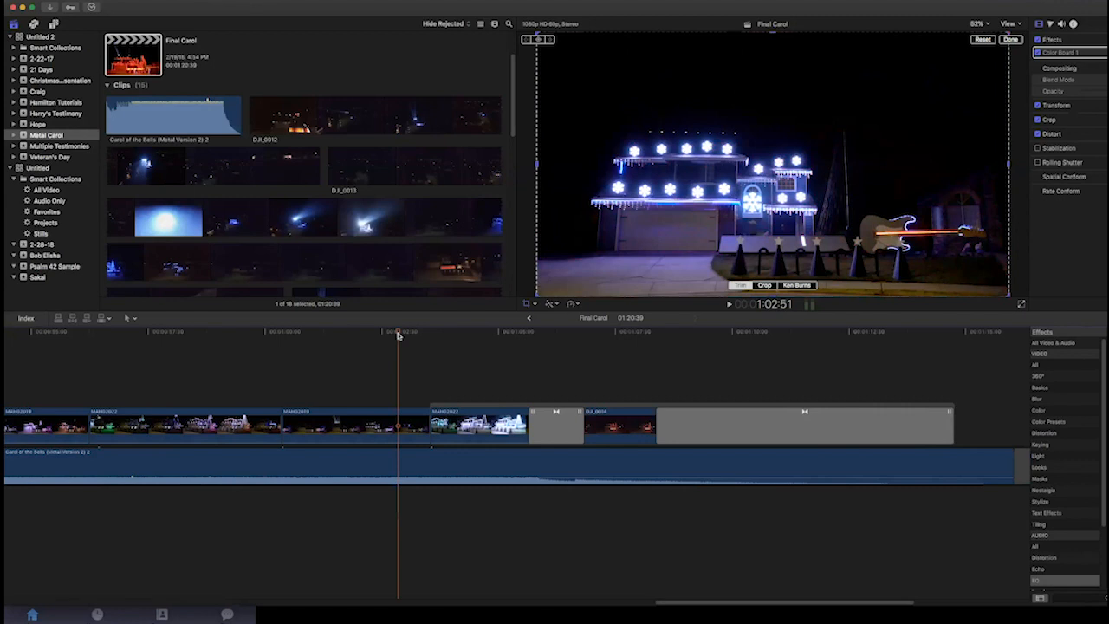
{"action": "key", "text": "space"}
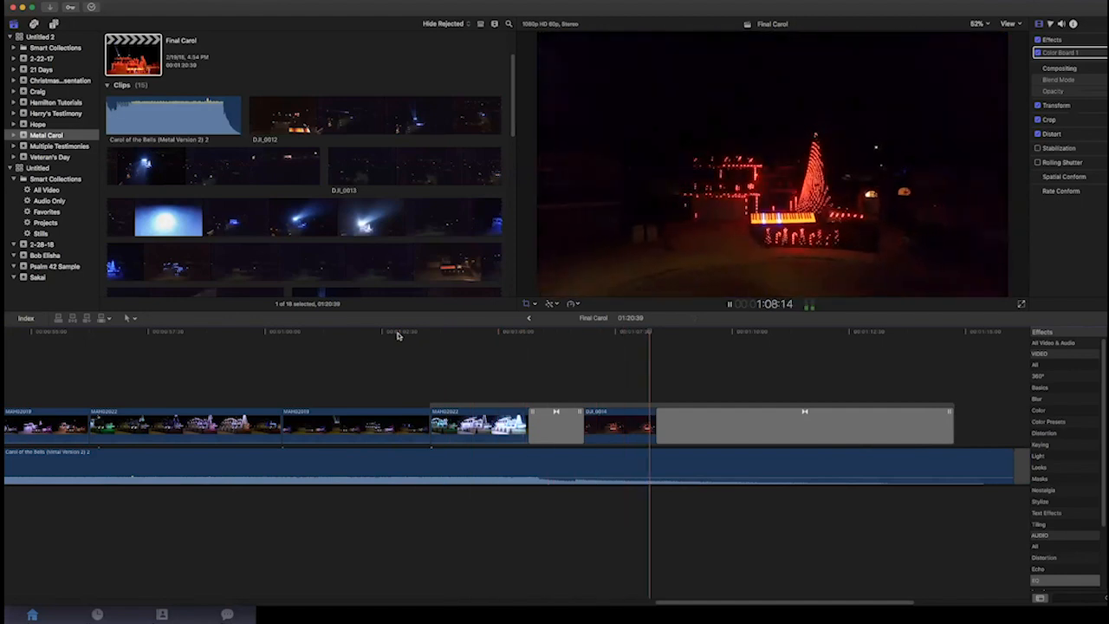
{"action": "key", "text": "space"}
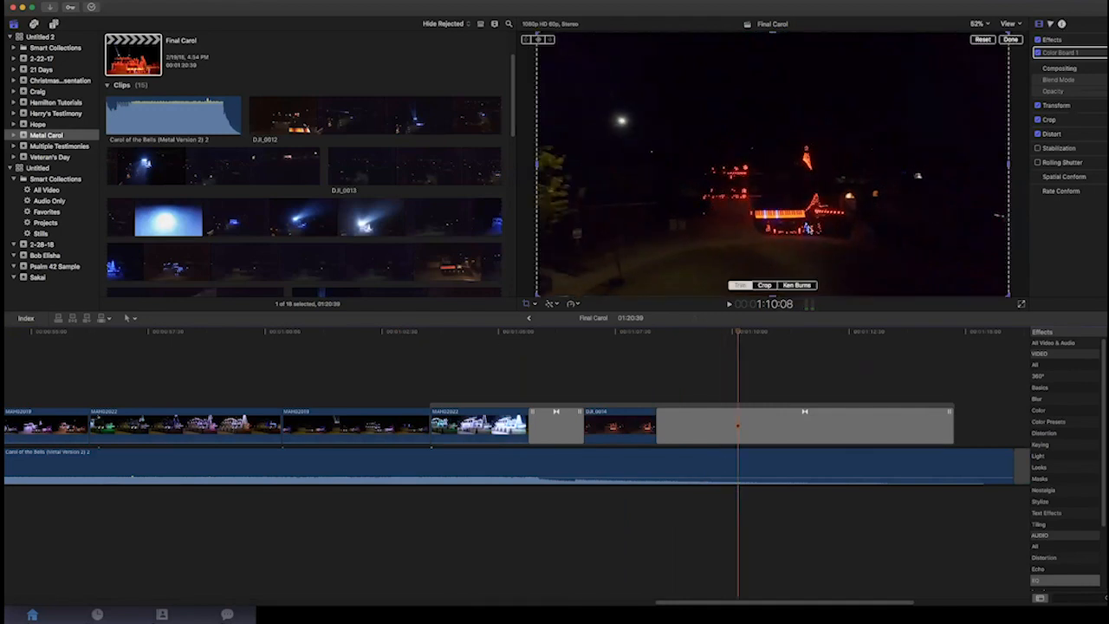
Replay the transition into the drone clip and the long closing fade
{"action": "left_click", "coordinate": [518, 334]}
{"action": "key", "text": "space"}
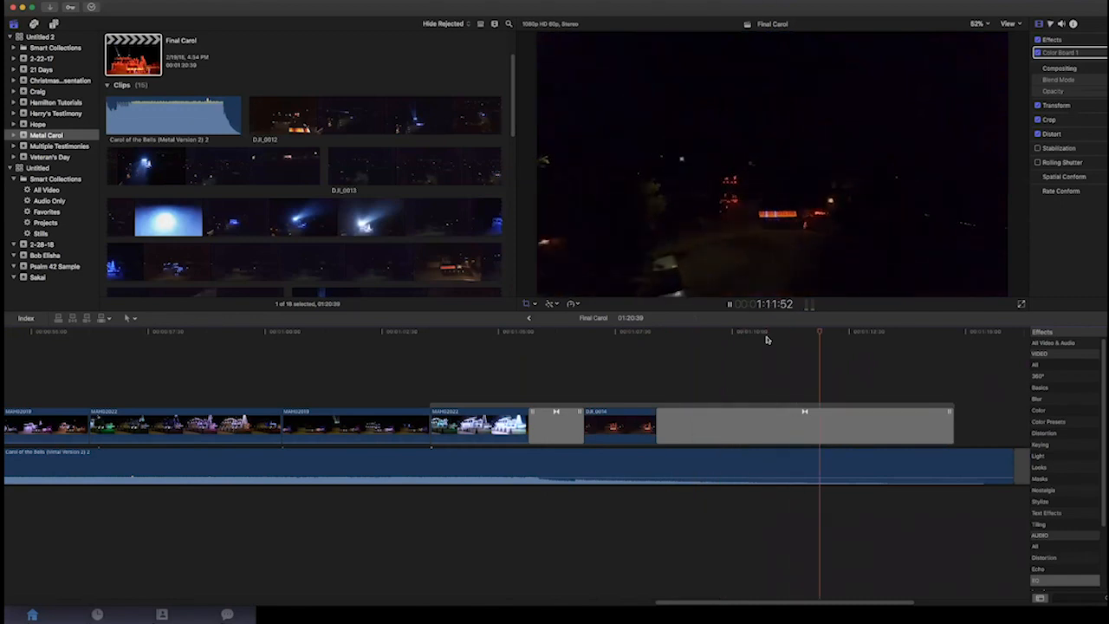
{"action": "key", "text": "space"}
Scrub back and forth between the last house clip and the DJI_0014 drone clip to compare the shots
{"action": "left_click_drag", "start_coordinate": [827, 334], "coordinate": [584, 350]}
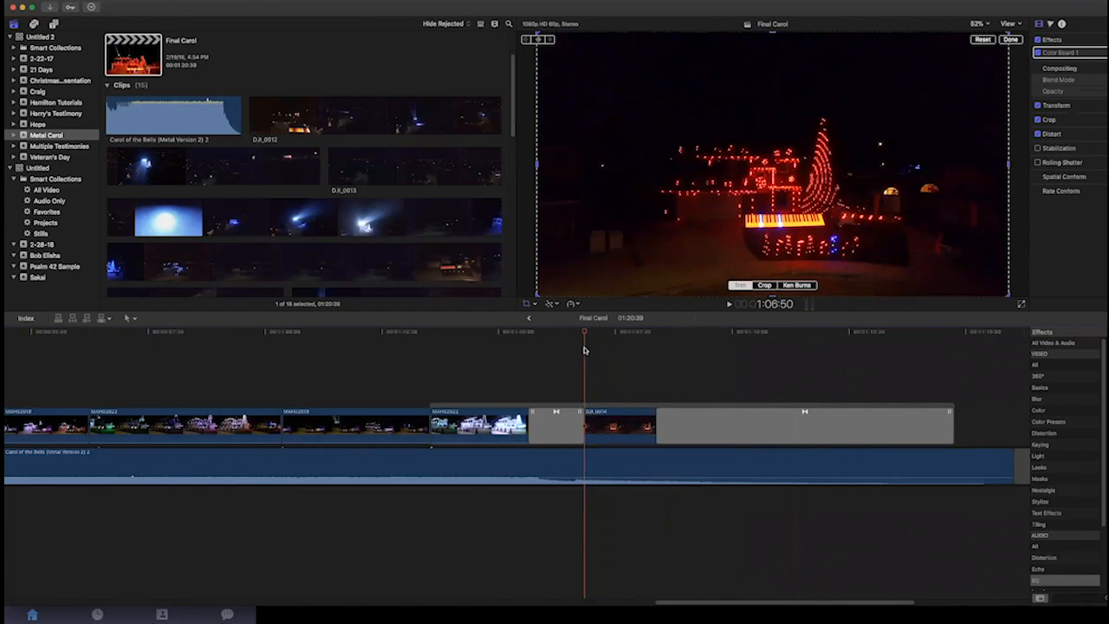
{"action": "left_click_drag", "start_coordinate": [584, 350], "coordinate": [616, 352]}
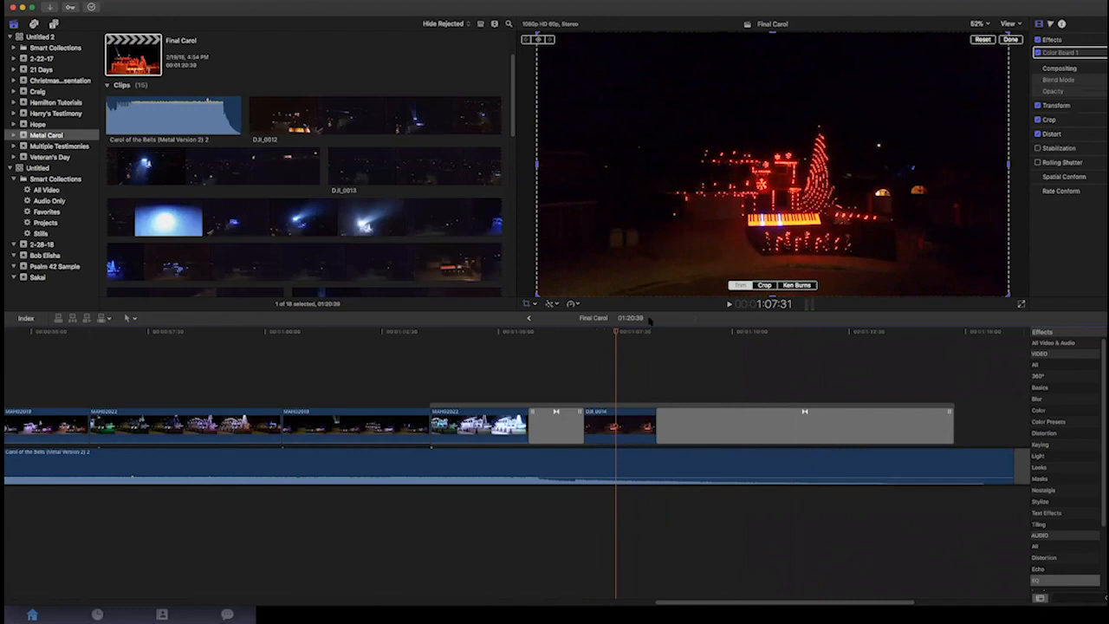
{"action": "left_click_drag", "start_coordinate": [617, 332], "coordinate": [486, 337]}
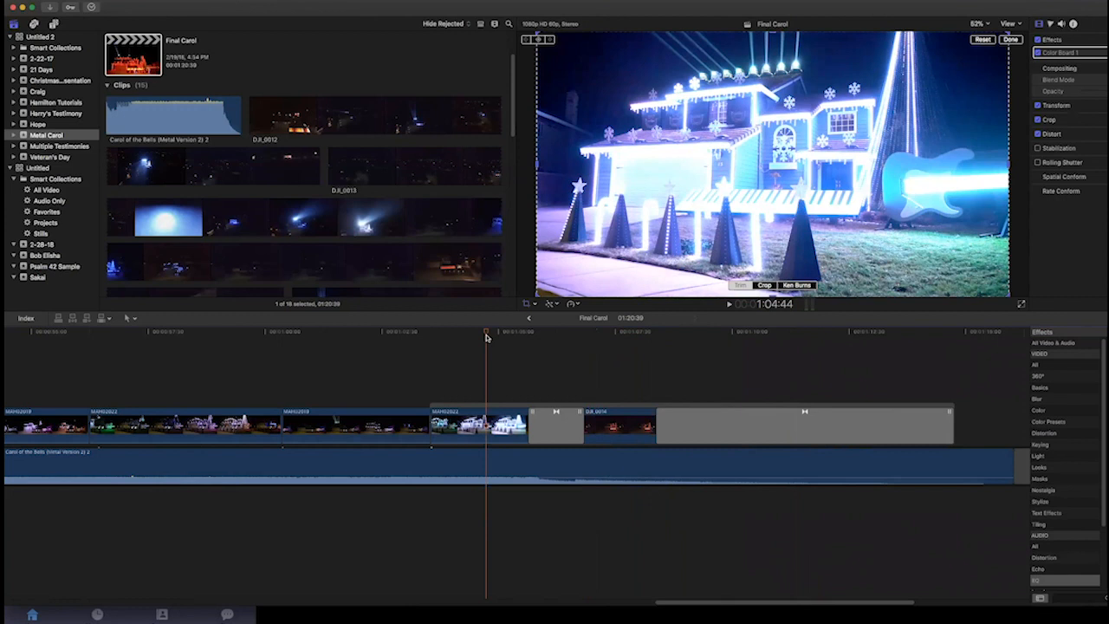
{"action": "left_click_drag", "start_coordinate": [486, 337], "coordinate": [623, 332]}
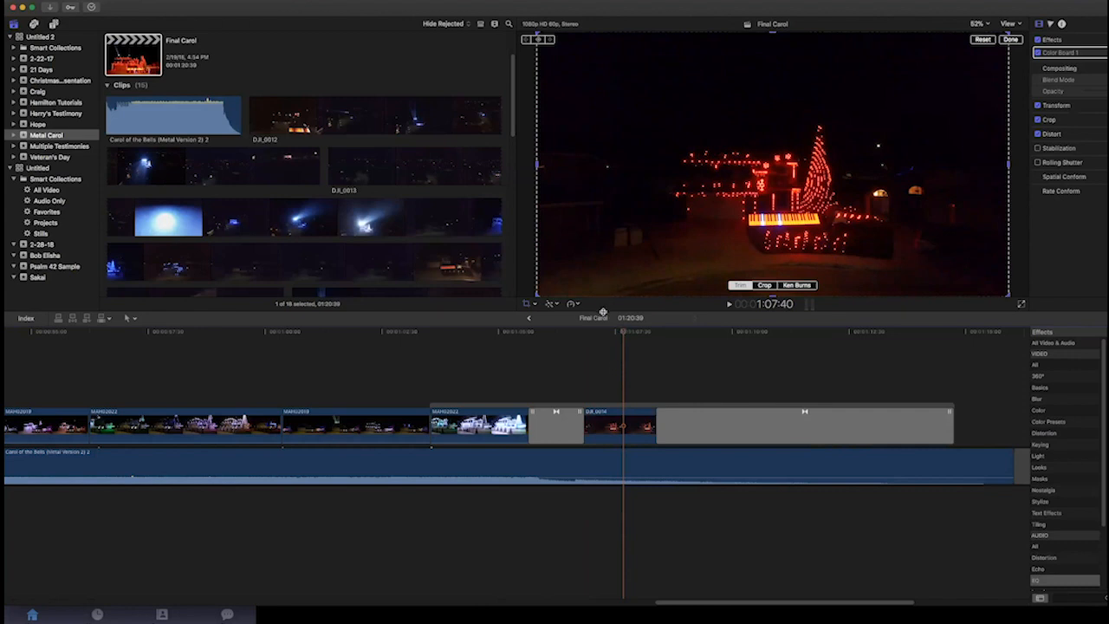
{"action": "left_click", "coordinate": [633, 333]}
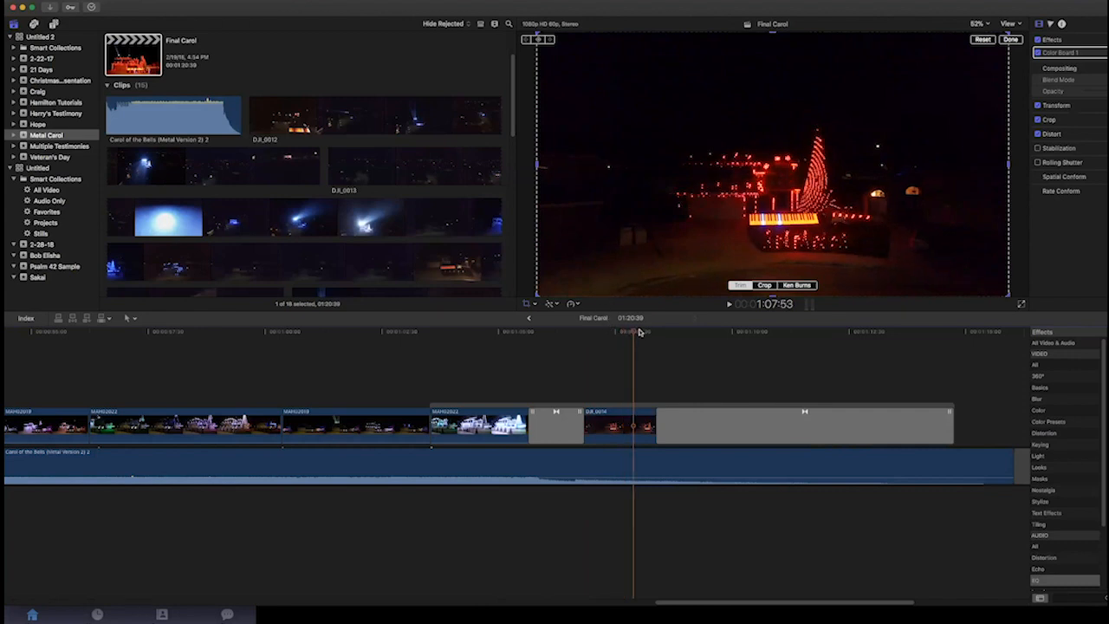
Scrub back from the DJI_0014 drone clip through the last house clips to about 1:01:51
{"action": "left_click_drag", "start_coordinate": [584, 338], "coordinate": [472, 338]}
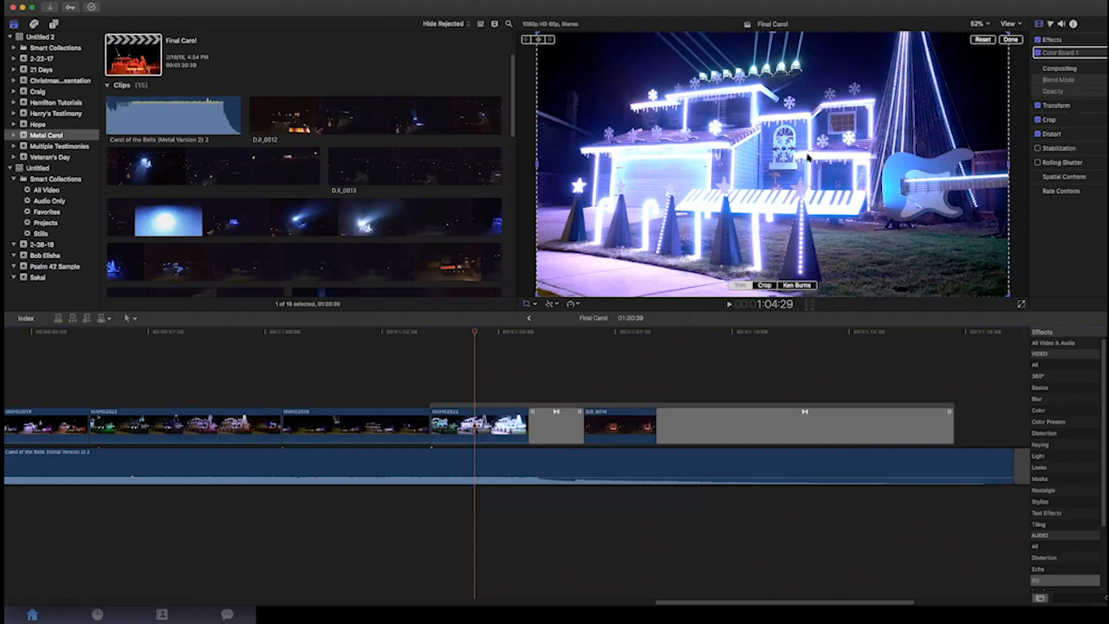
{"action": "left_click", "coordinate": [363, 338]}
{"action": "left_click", "coordinate": [352, 337]}
{"action": "key", "text": "shift+c"}
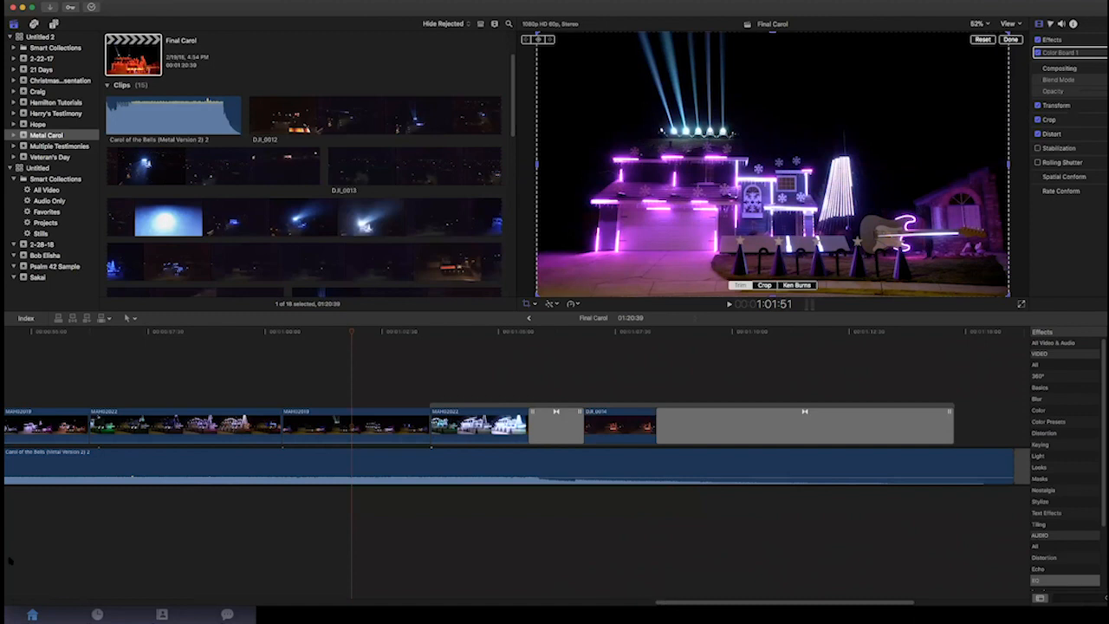
Return to the start of the Final Carol timeline and inspect its opening frames one by one
{"action": "scroll", "coordinate": [11, 563], "scroll_direction": "left", "scroll_amount": 20}
{"action": "left_click", "coordinate": [27, 334]}
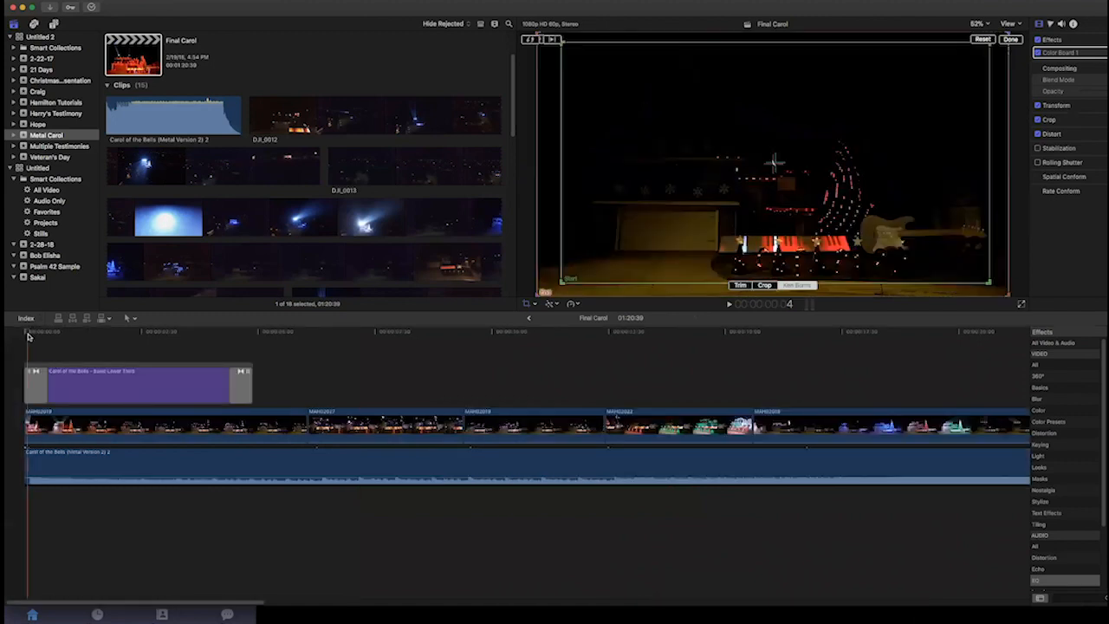
{"action": "left_click", "coordinate": [27, 336]}
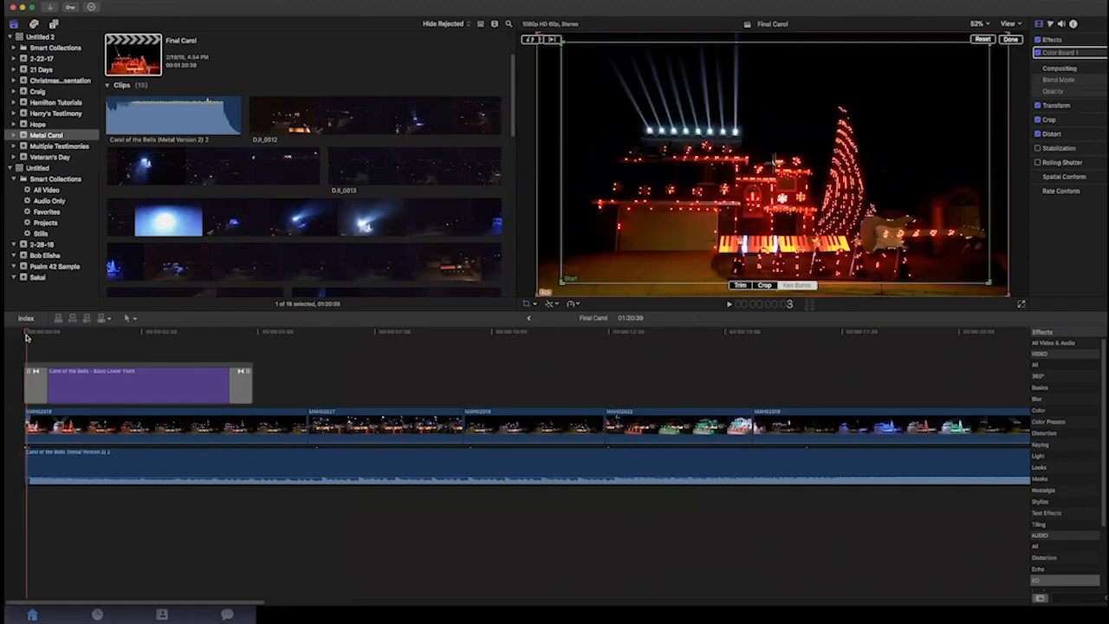
{"action": "key", "text": "Left"}
{"action": "key", "text": "Left"}
{"action": "key", "text": "Left"}
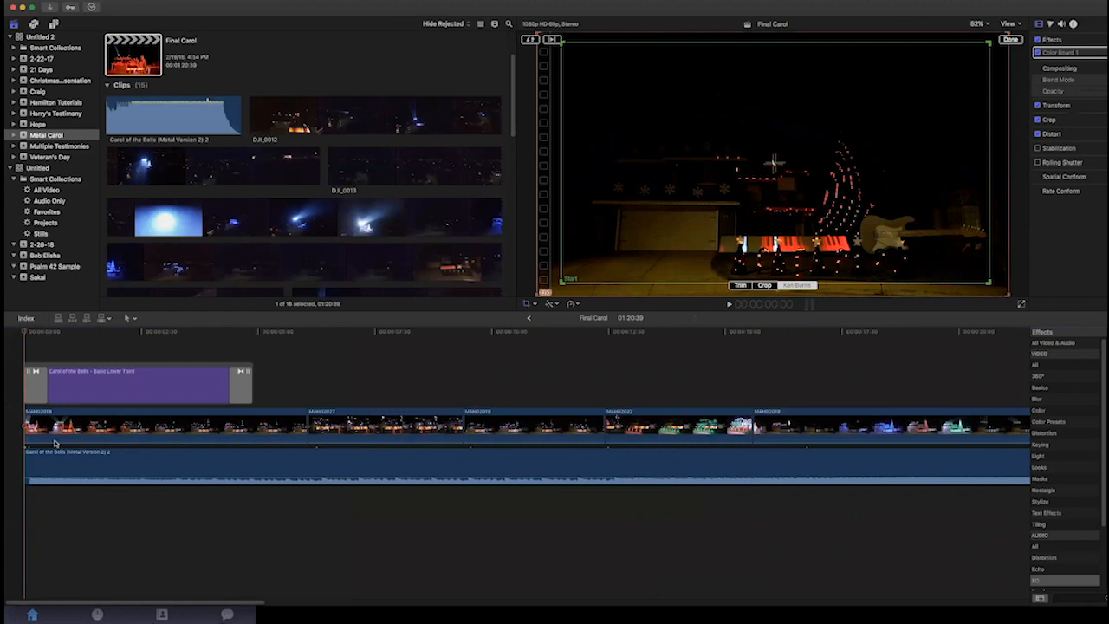
{"action": "left_click", "coordinate": [26, 334]}
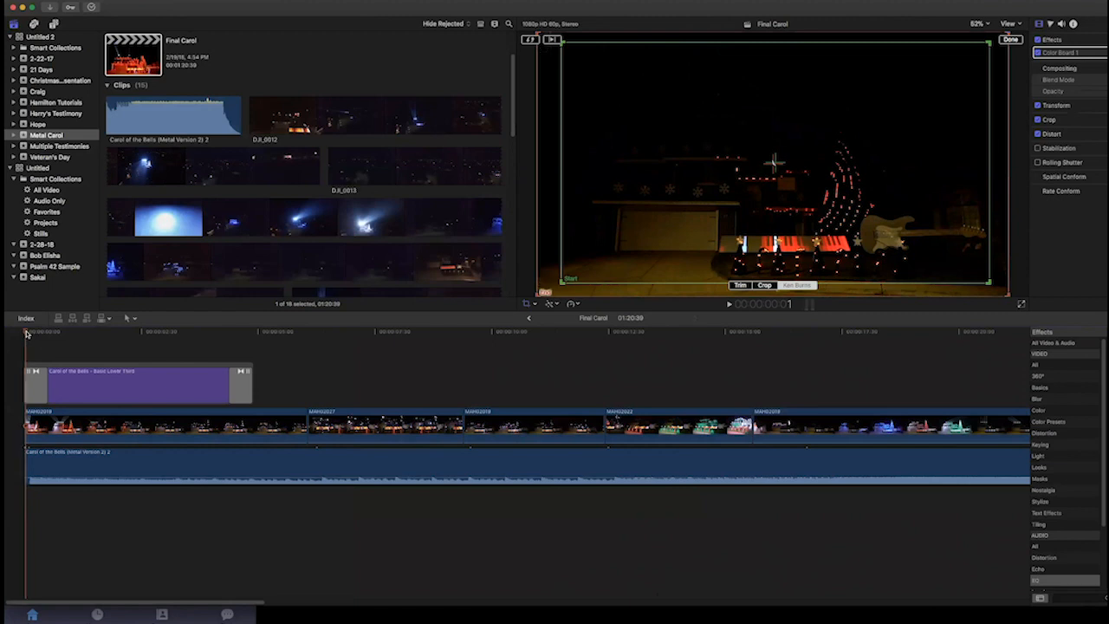
{"action": "left_click_drag", "start_coordinate": [27, 333], "coordinate": [27, 333]}
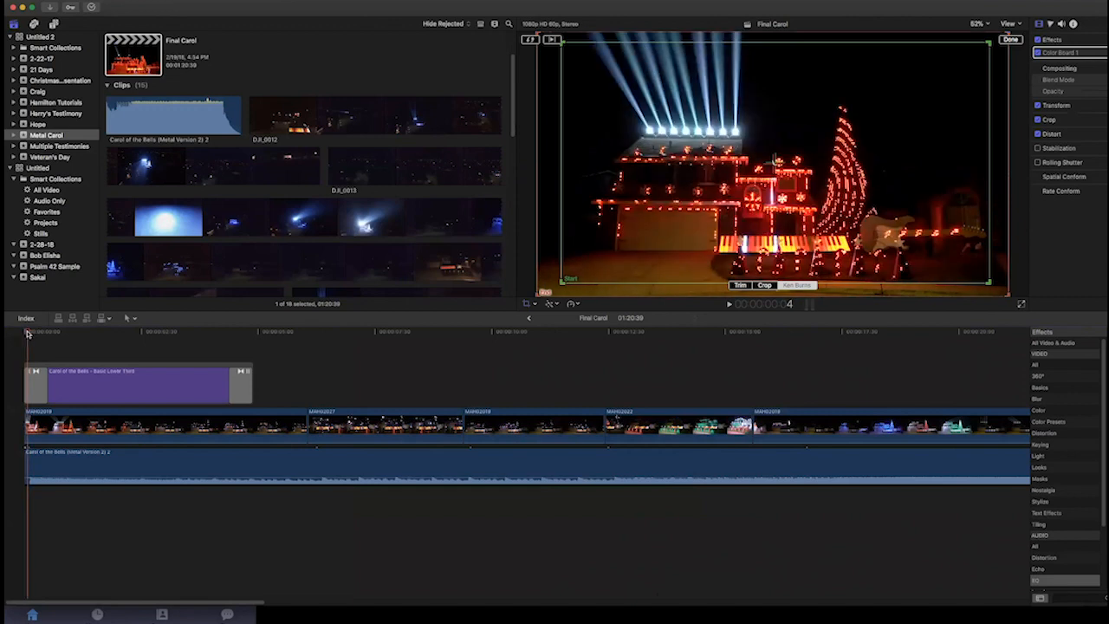
Move through the first clips and park the playhead at the cut from MAH02027 to the next clip, around 9:24
{"action": "left_click", "coordinate": [70, 334]}
{"action": "left_click", "coordinate": [197, 341]}
{"action": "left_click", "coordinate": [289, 340]}
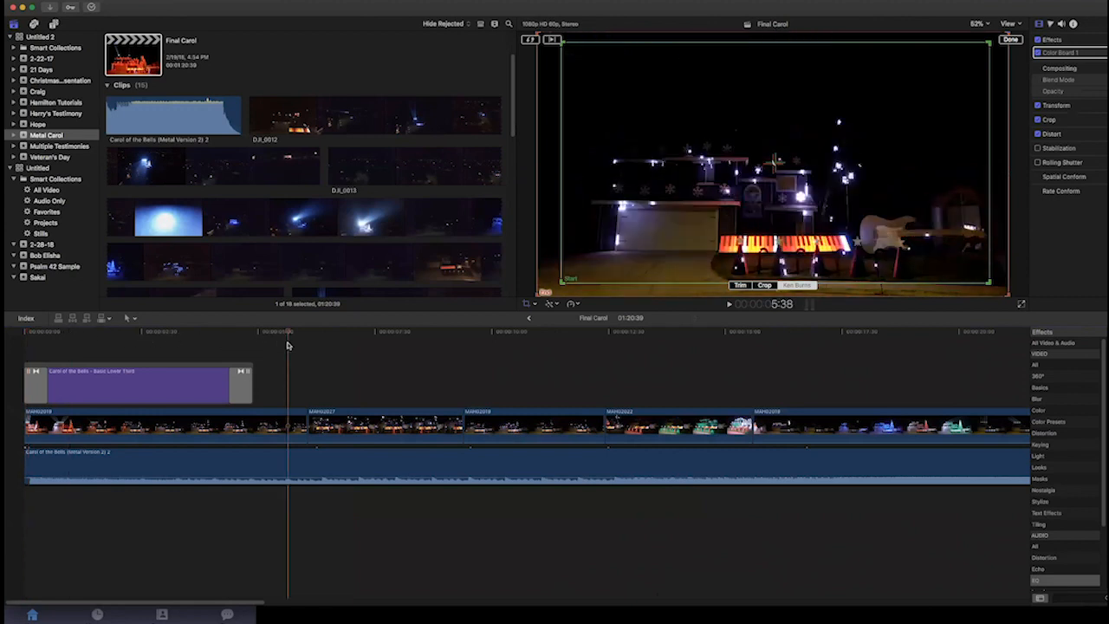
{"action": "left_click", "coordinate": [489, 350]}
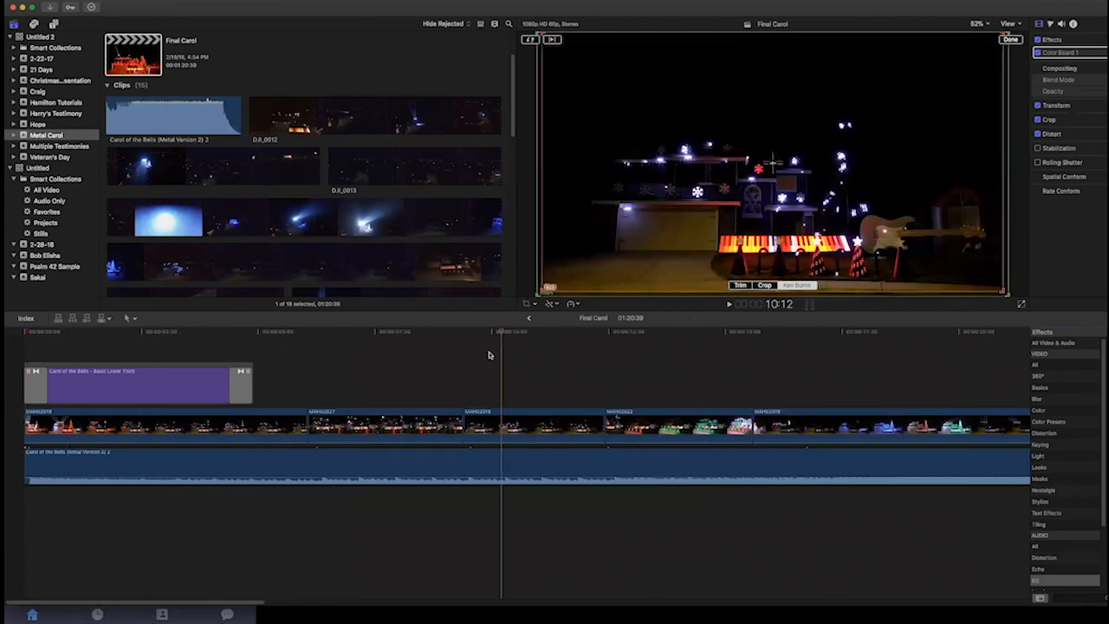
{"action": "left_click", "coordinate": [473, 354]}
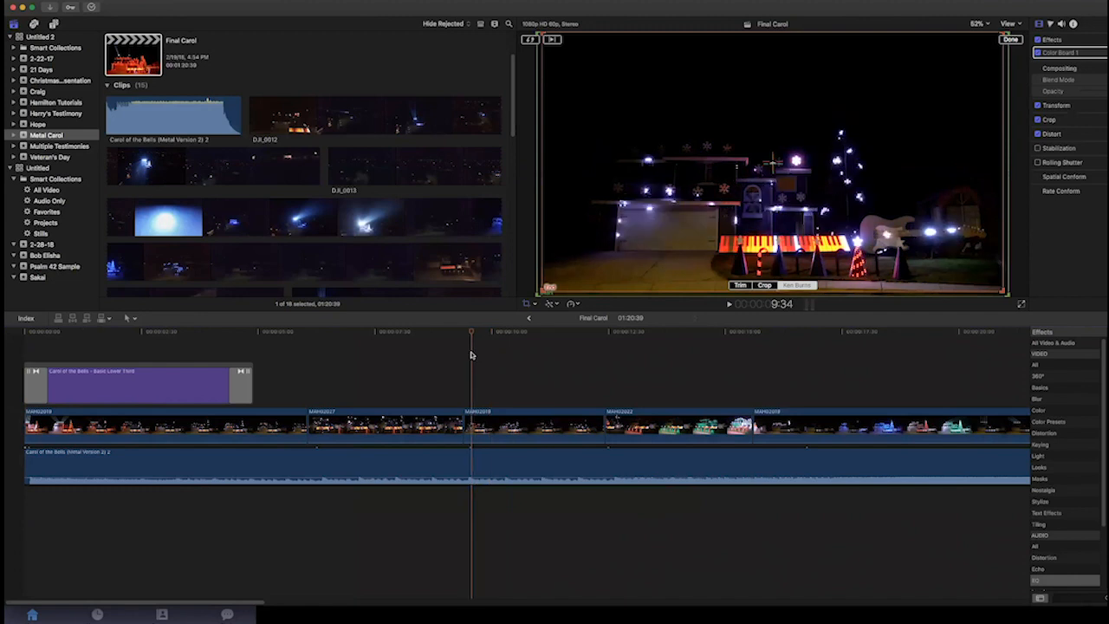
{"action": "left_click", "coordinate": [463, 357]}
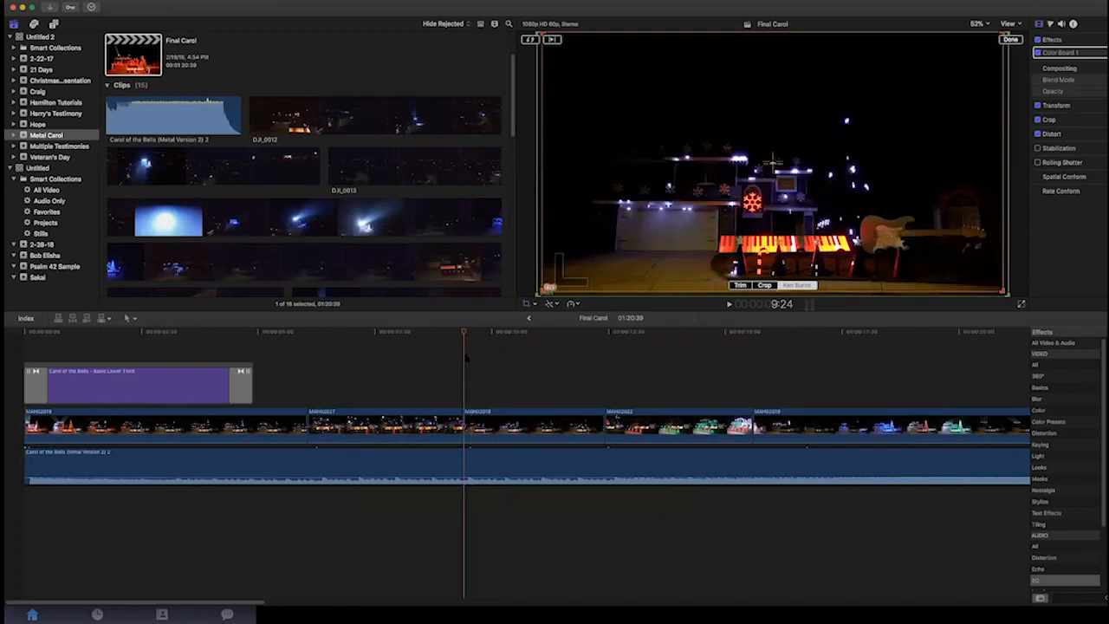
{"action": "left_click", "coordinate": [464, 357]}
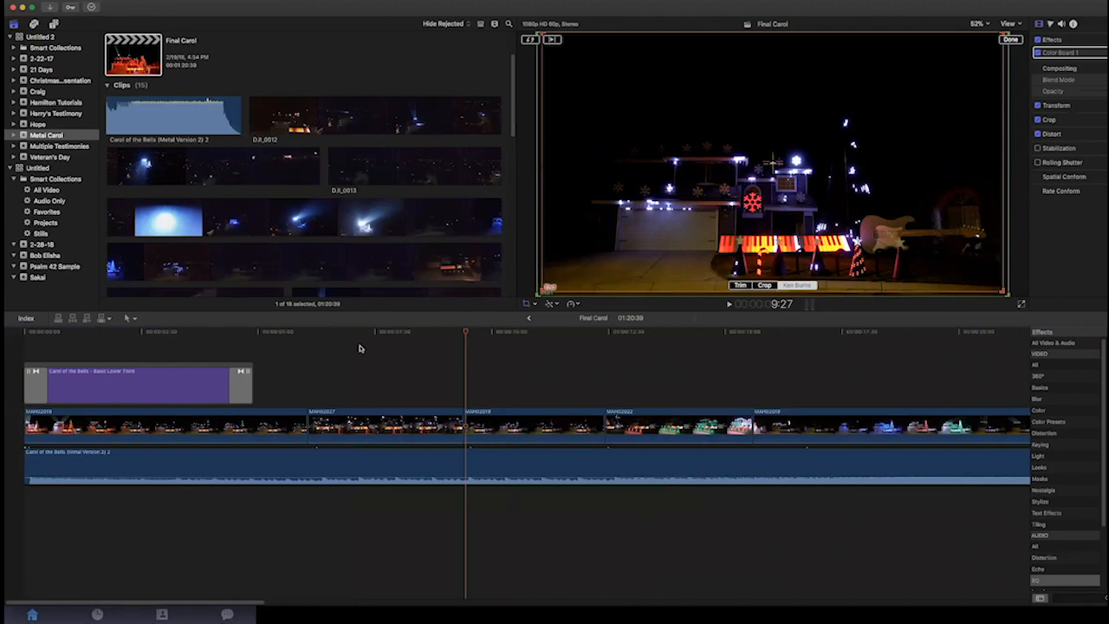
Play across that cut from about 8:37 and stop just past 10 seconds
{"action": "left_click", "coordinate": [427, 338]}
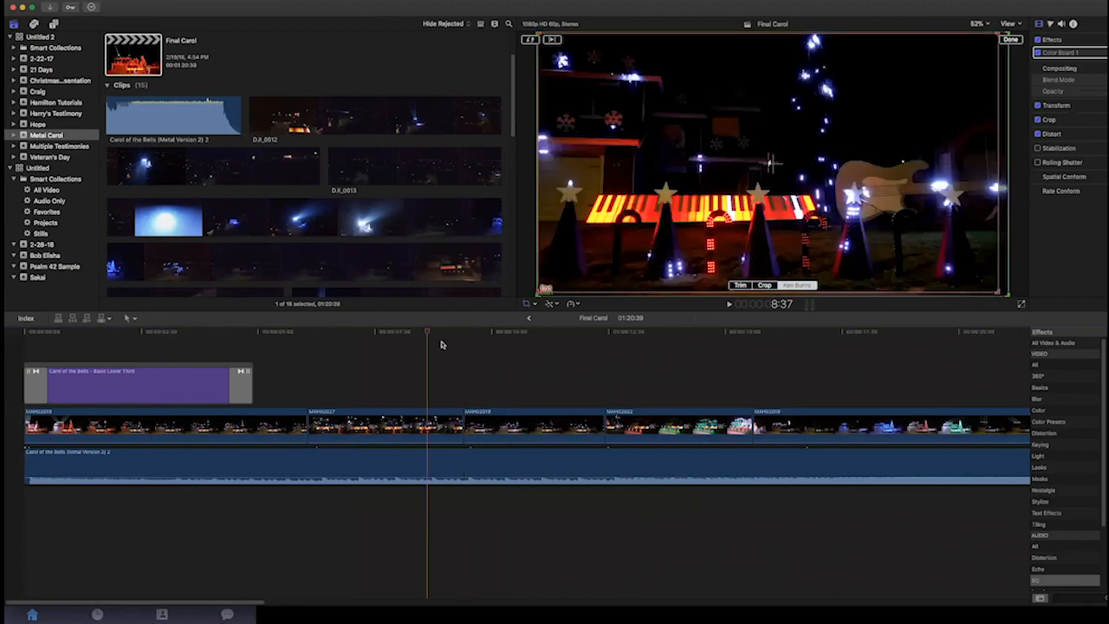
{"action": "key", "text": "space"}
{"action": "key", "text": "space"}
{"action": "key", "text": "shift+c"}
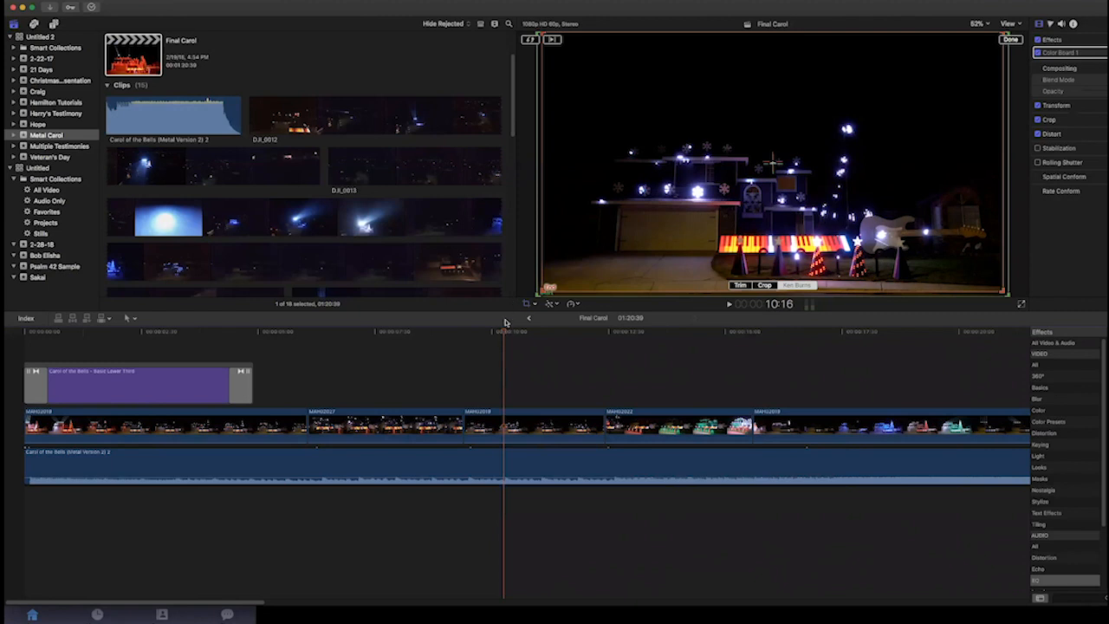
Move back to about 3:45 in the first clip, browse the library's other events, and return to the Metal Carol event
{"action": "left_click_drag", "start_coordinate": [421, 347], "coordinate": [199, 348]}
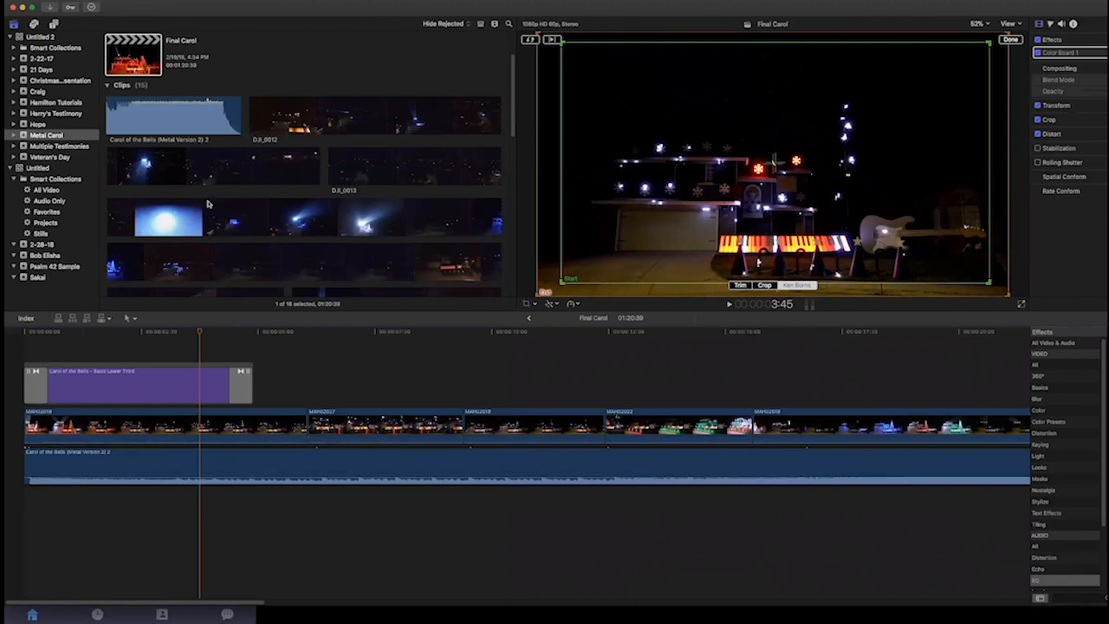
{"action": "left_click", "coordinate": [198, 231]}
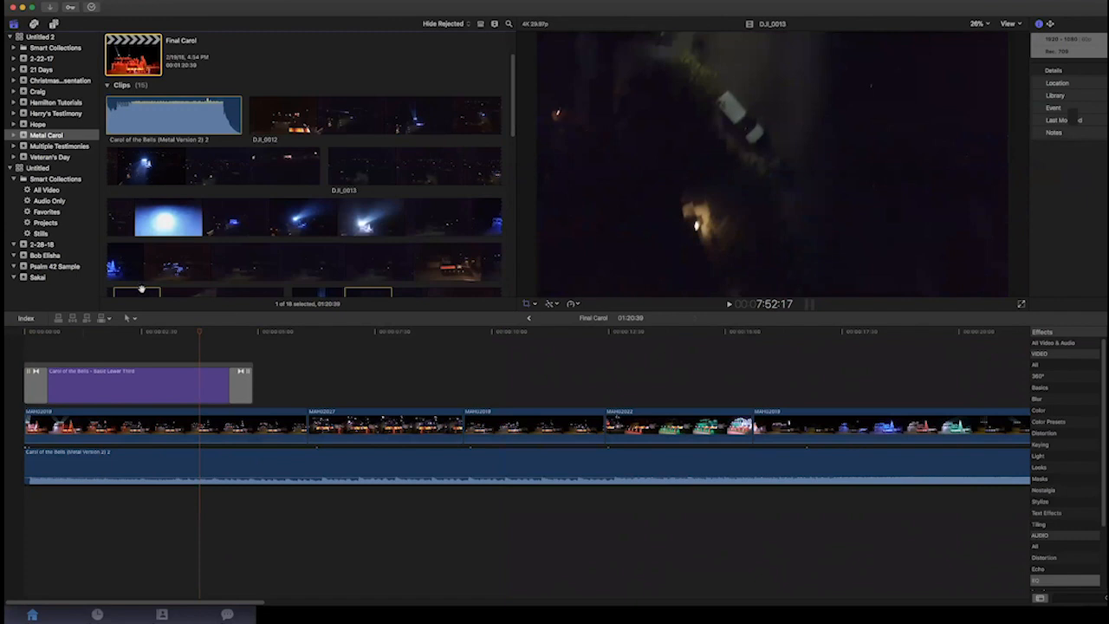
{"action": "left_click", "coordinate": [35, 114]}
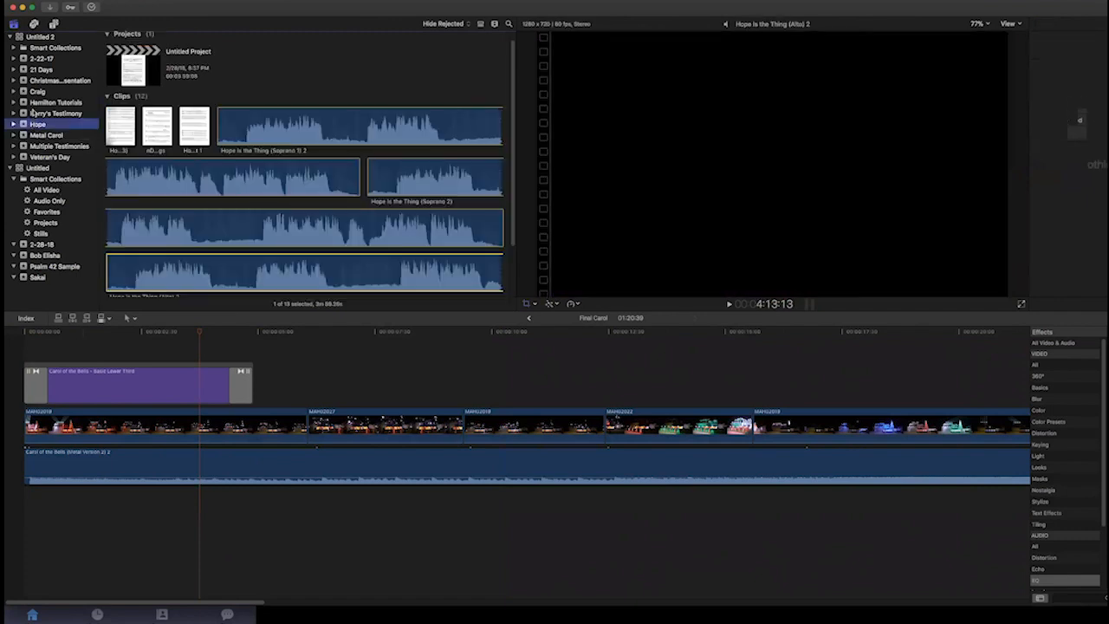
{"action": "left_click", "coordinate": [37, 92]}
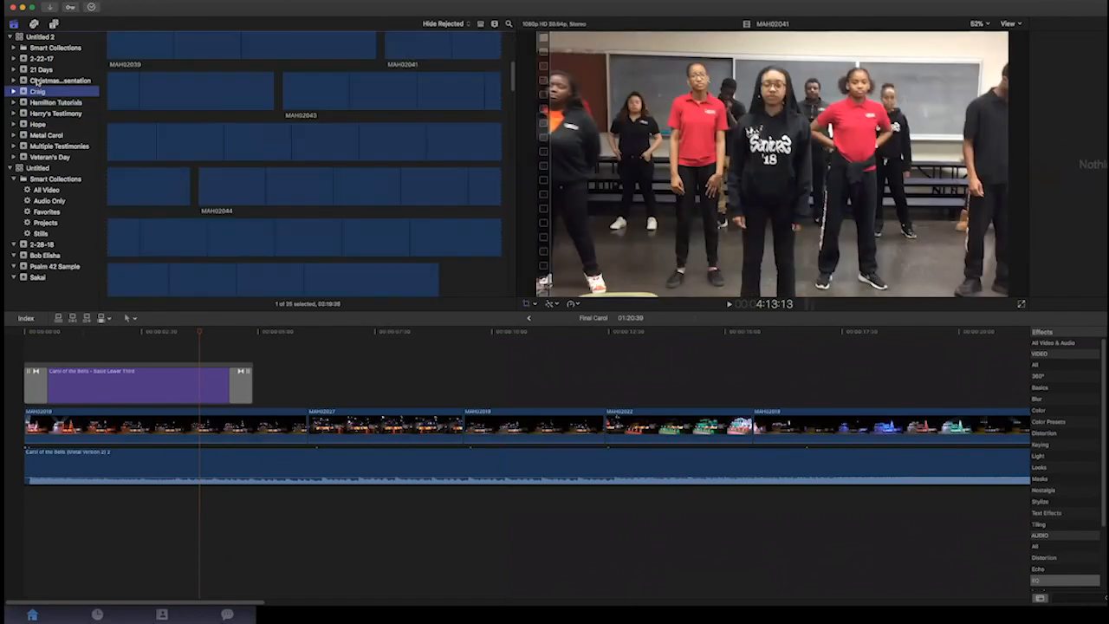
{"action": "left_click", "coordinate": [36, 80]}
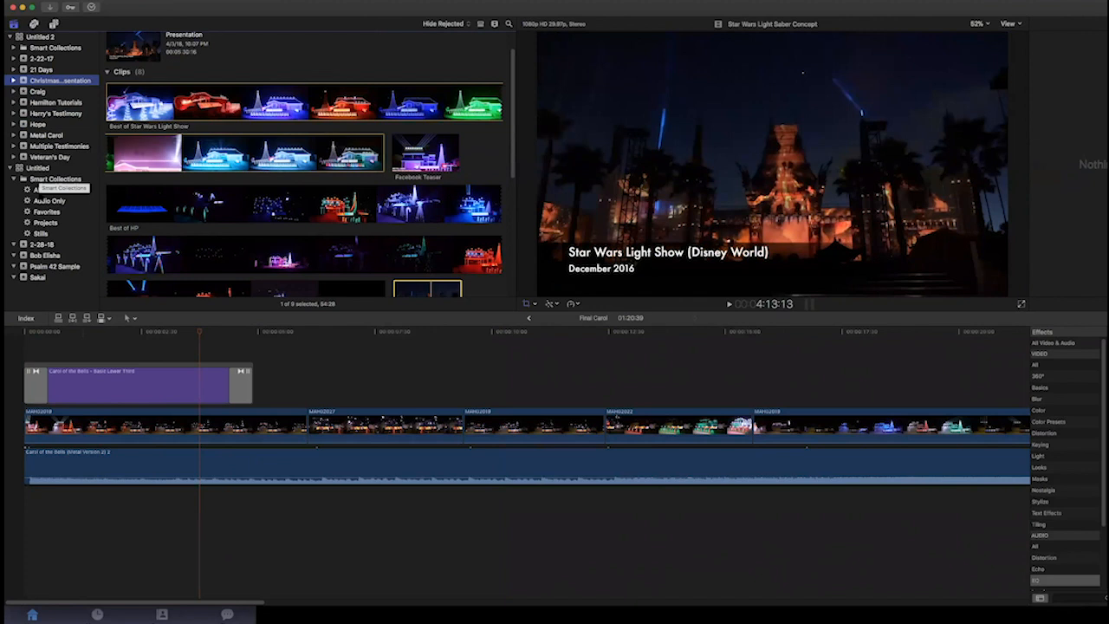
{"action": "left_click", "coordinate": [36, 135]}
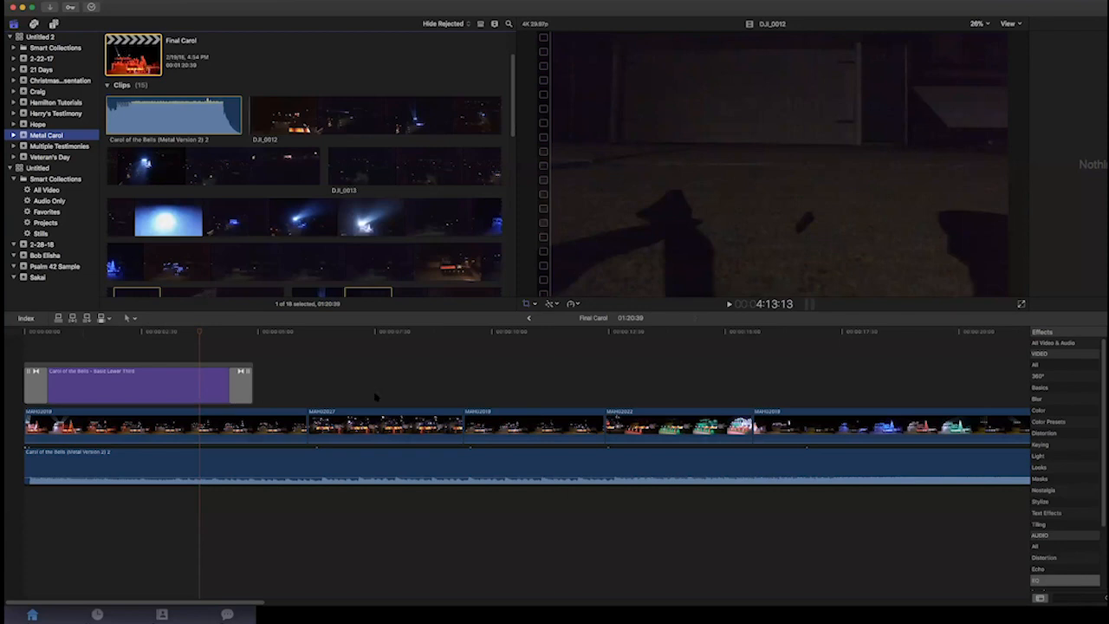
Scrub between about 5:56 and 6:02 to examine the end of the first clip before the MAH02027 cut
{"action": "left_click", "coordinate": [305, 336]}
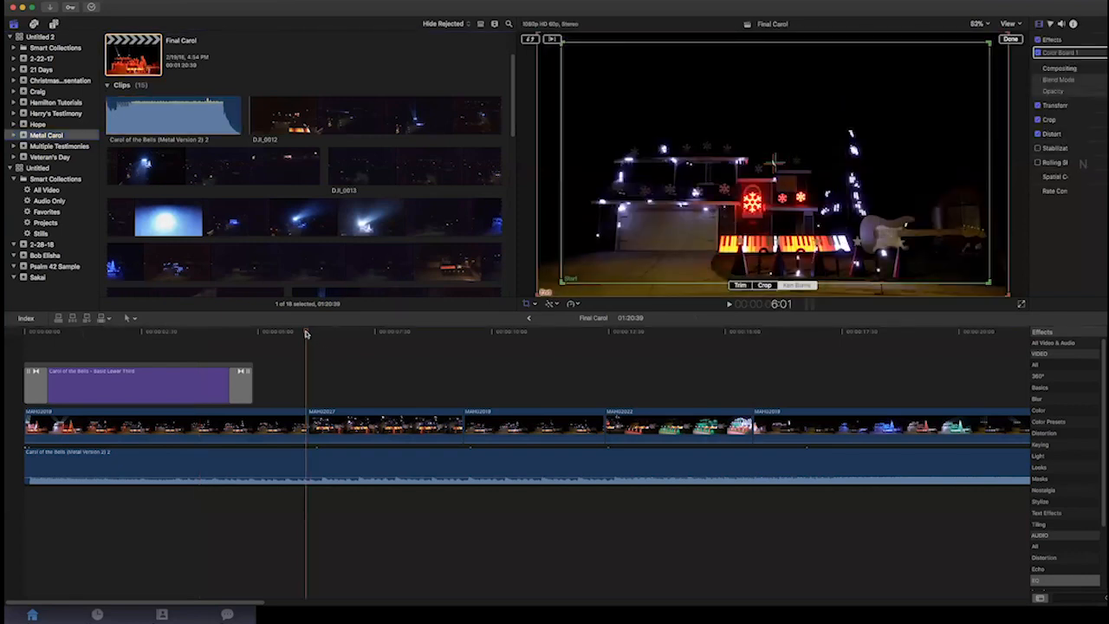
{"action": "left_click_drag", "start_coordinate": [305, 333], "coordinate": [302, 337]}
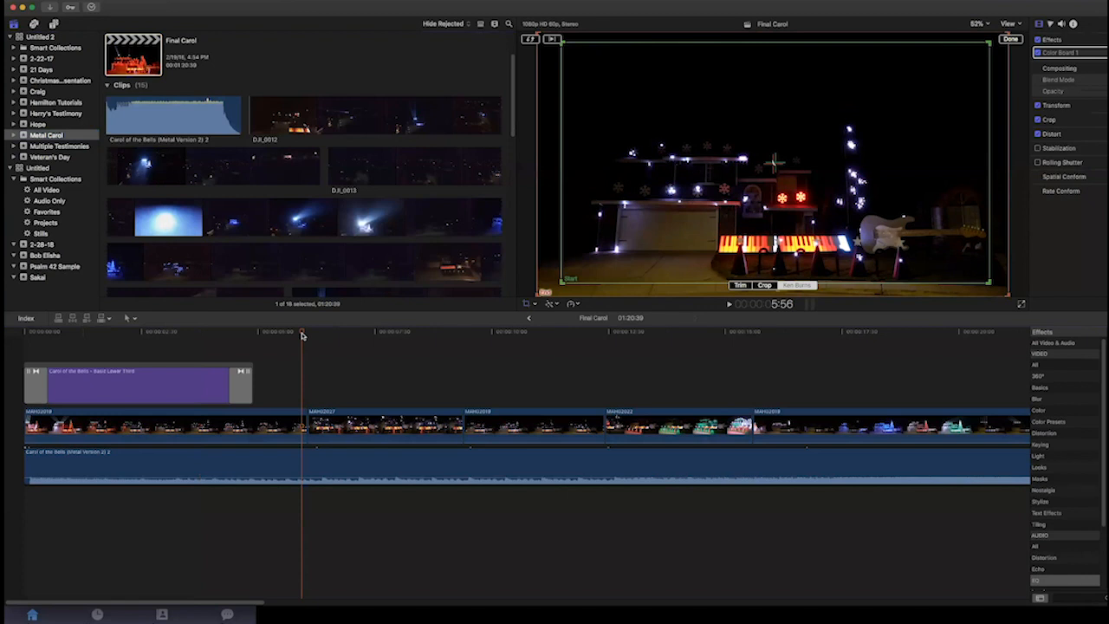
{"action": "left_click_drag", "start_coordinate": [303, 336], "coordinate": [305, 332]}
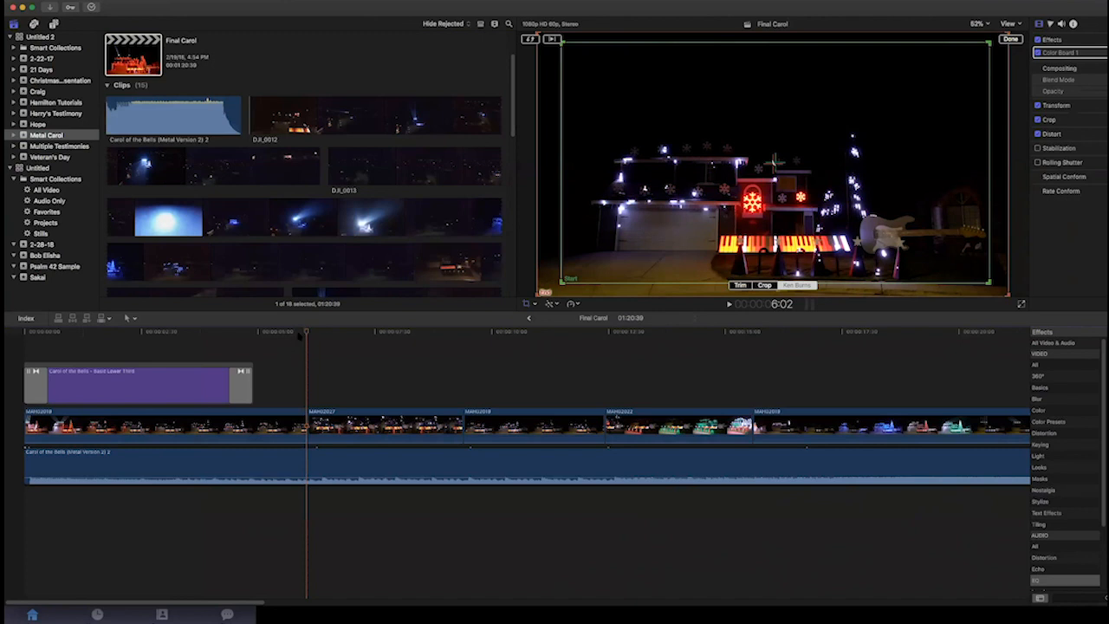
Scrub forward to the closing clips, and return to about 27:50, just before the MAH02027 clip in mid-timeline
{"action": "left_click_drag", "start_coordinate": [306, 333], "coordinate": [1078, 355]}
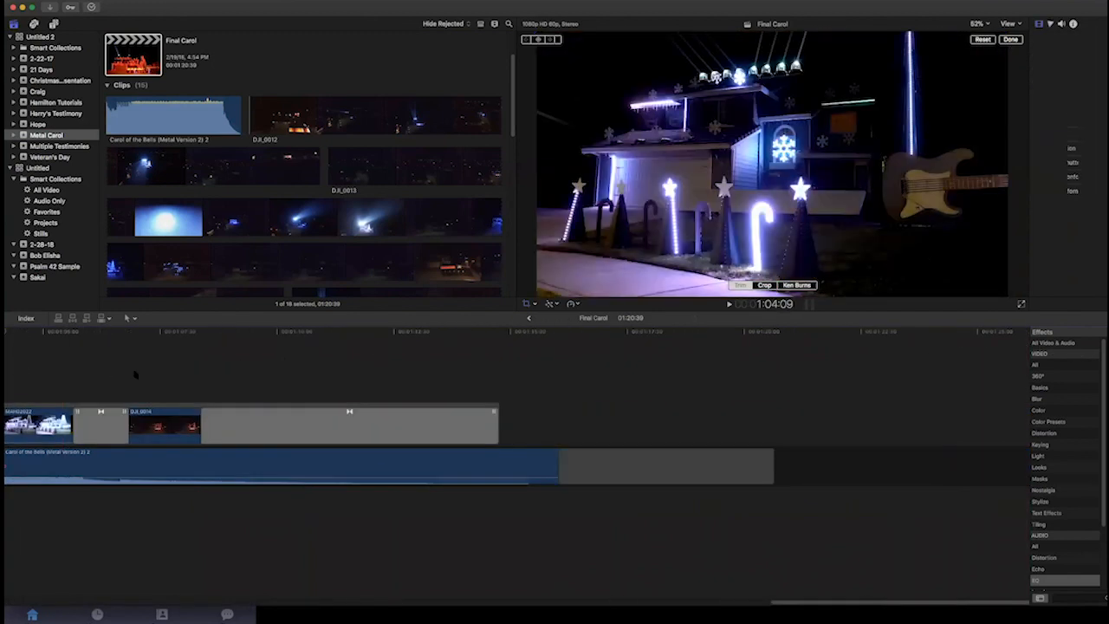
{"action": "scroll", "coordinate": [156, 375], "scroll_direction": "left", "scroll_amount": 5}
{"action": "scroll", "coordinate": [172, 375], "scroll_direction": "left", "scroll_amount": 5}
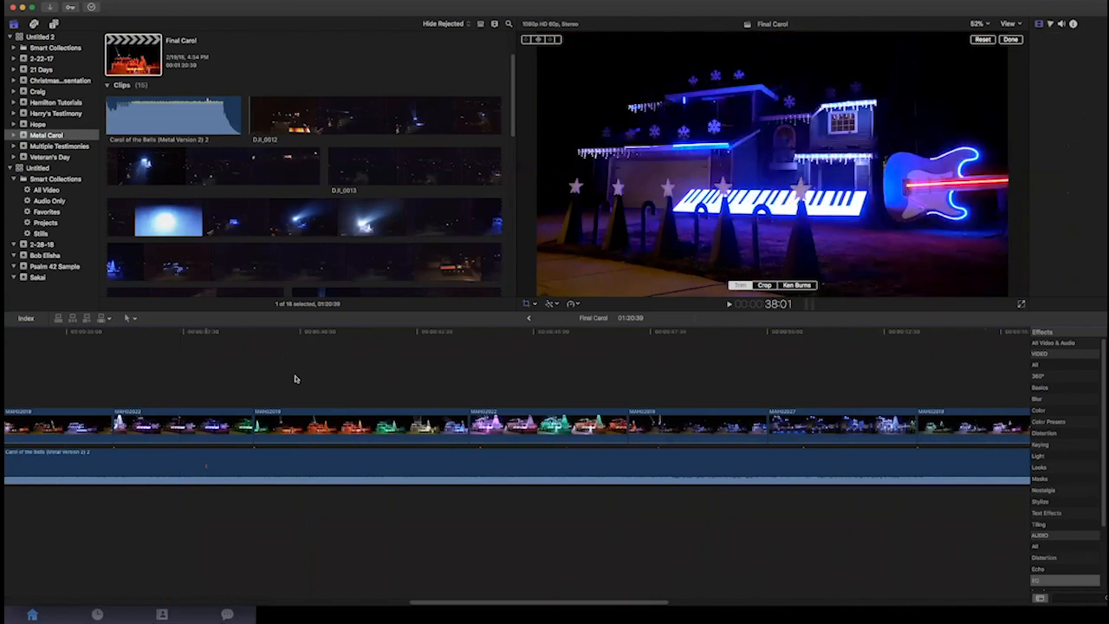
{"action": "scroll", "coordinate": [585, 345], "scroll_direction": "left", "scroll_amount": 5}
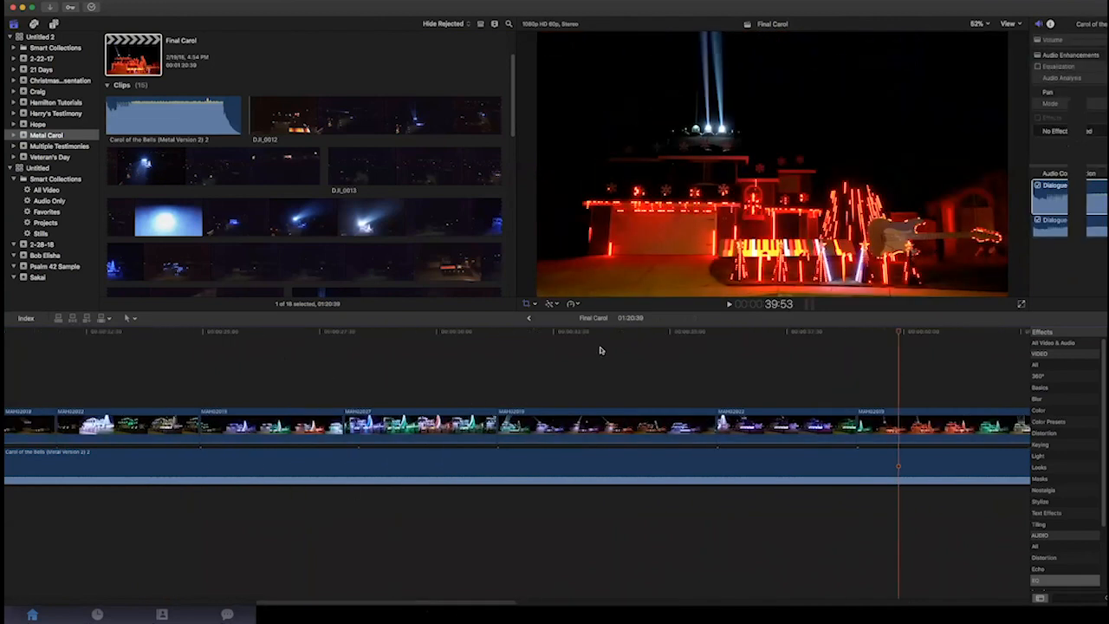
{"action": "left_click", "coordinate": [585, 345]}
{"action": "left_click", "coordinate": [453, 339]}
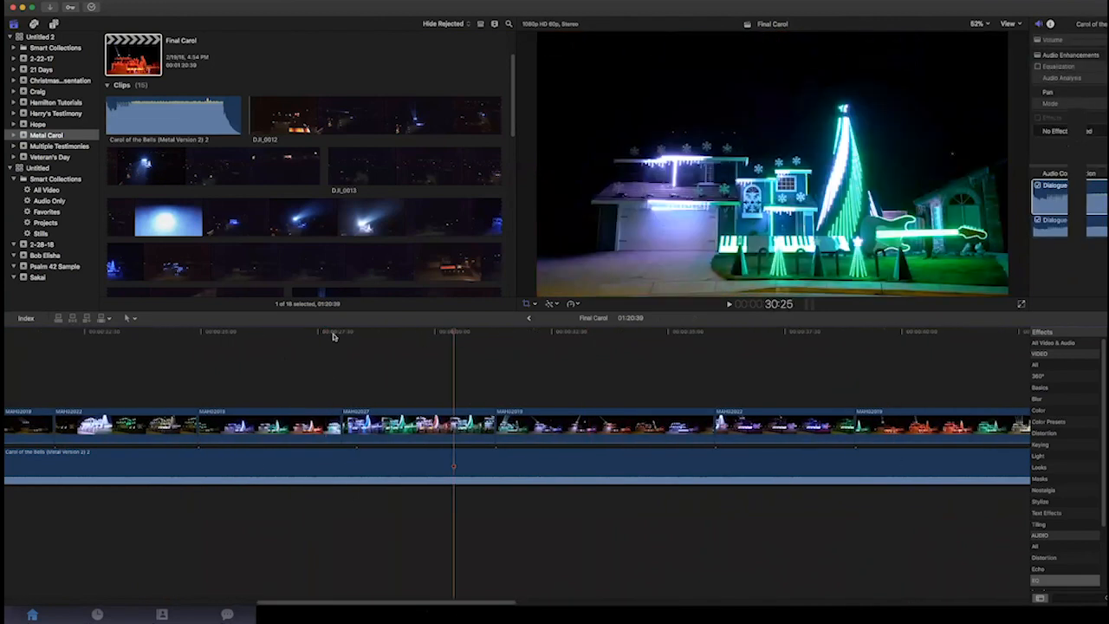
{"action": "left_click", "coordinate": [335, 339]}
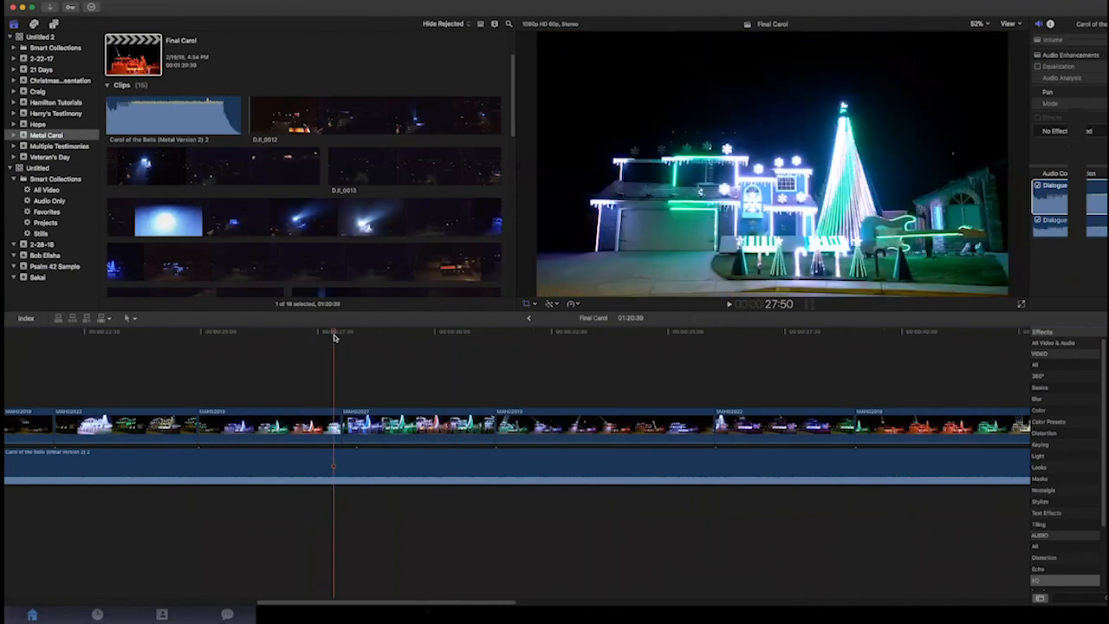
Play across the cut into that MAH02027 clip, and replay it through to about 31:21
{"action": "key", "text": "space"}
{"action": "key", "text": "space"}
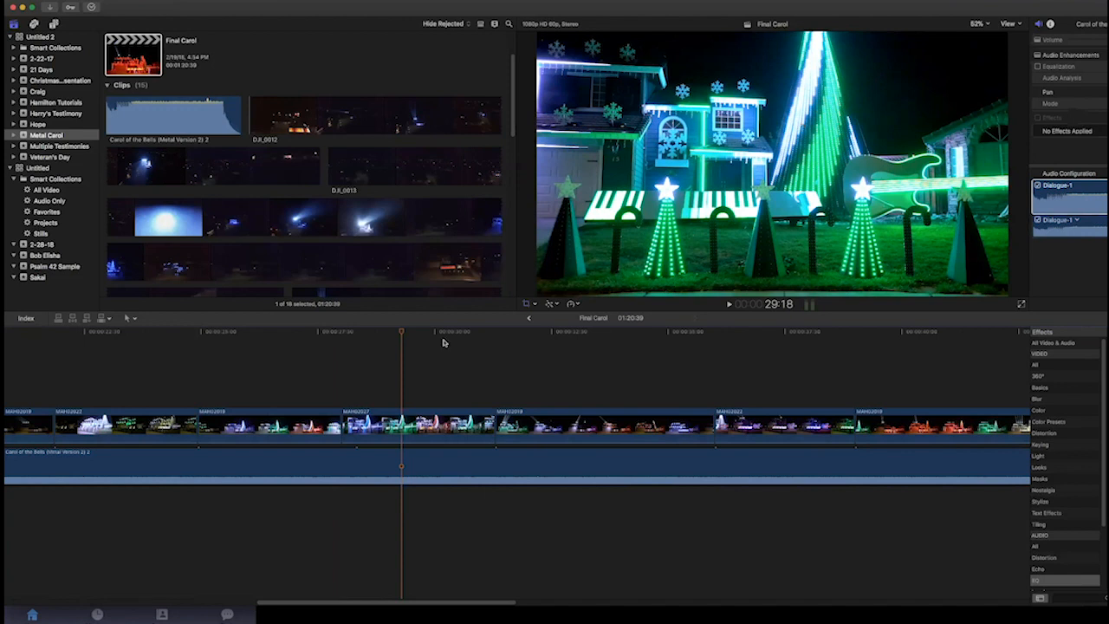
{"action": "left_click", "coordinate": [327, 333]}
{"action": "key", "text": "space"}
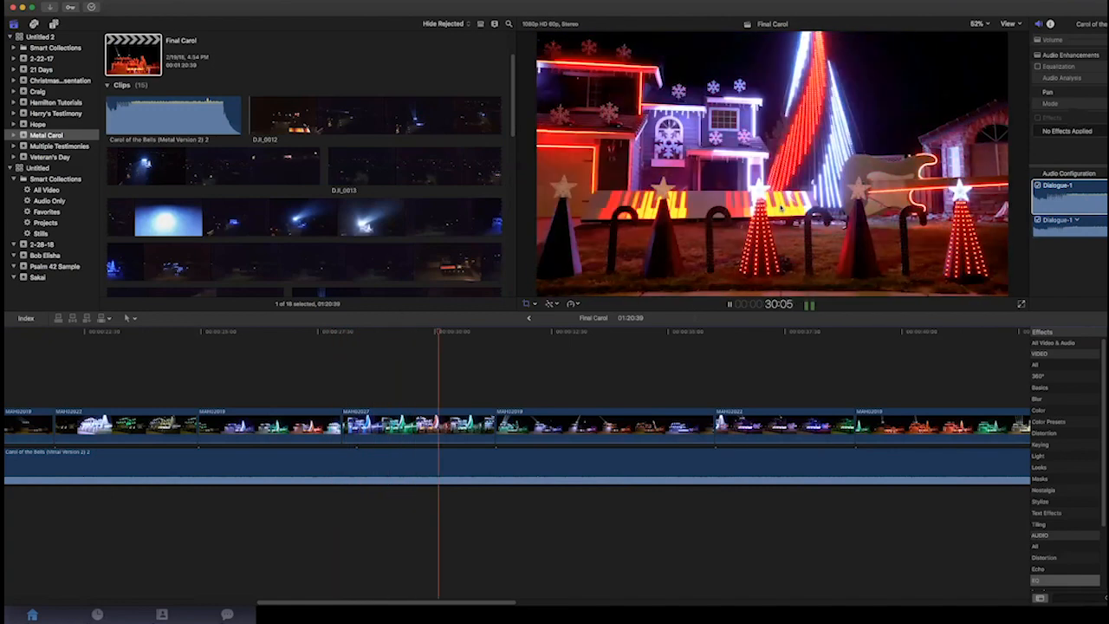
{"action": "key", "text": "space"}
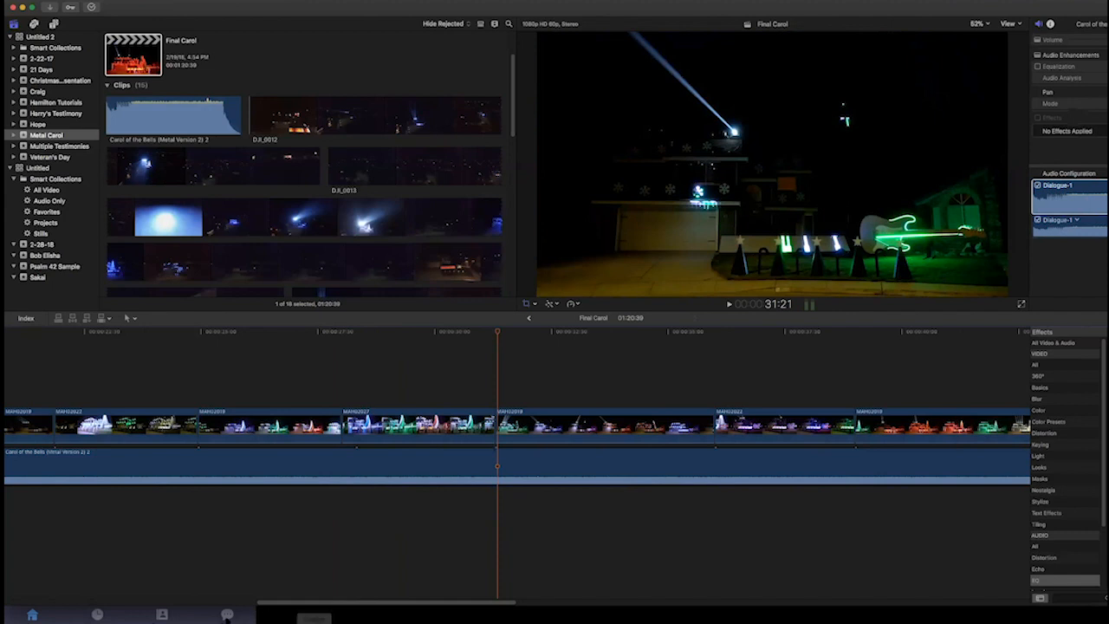
Play the ending from the start of the last house clip through the transition, stopping at about 1:06:41
{"action": "left_click_drag", "start_coordinate": [312, 602], "coordinate": [734, 593]}
{"action": "left_click", "coordinate": [432, 330]}
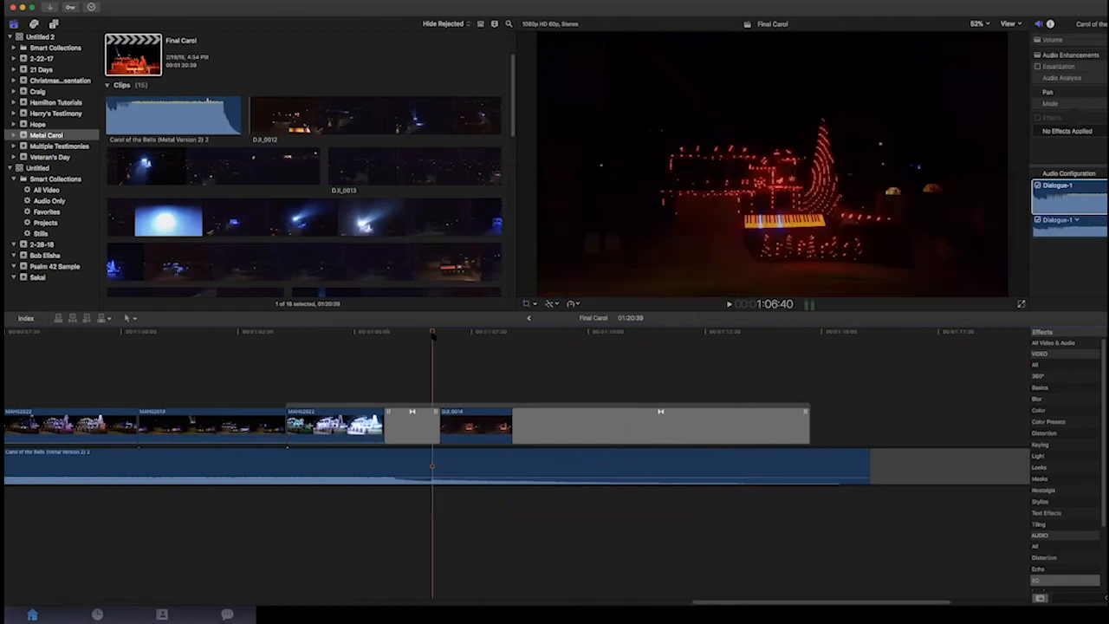
{"action": "left_click_drag", "start_coordinate": [432, 335], "coordinate": [284, 339]}
{"action": "key", "text": "space"}
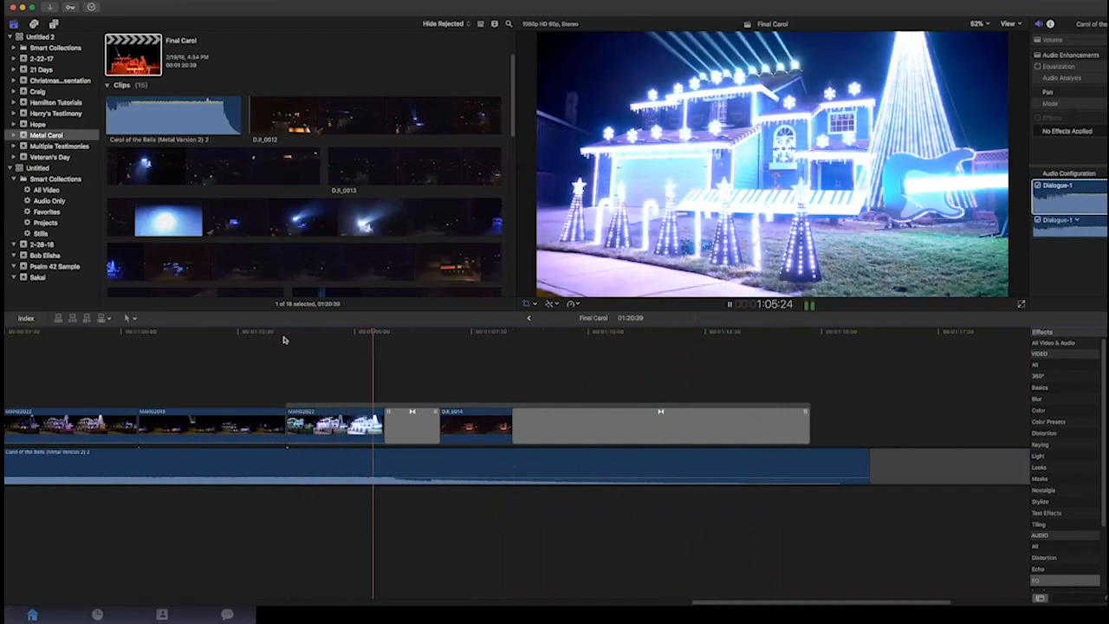
{"action": "key", "text": "space"}
Return to the early MAH02027 clip and play it from about 6:51 to 8:58
{"action": "left_click_drag", "start_coordinate": [715, 602], "coordinate": [106, 602]}
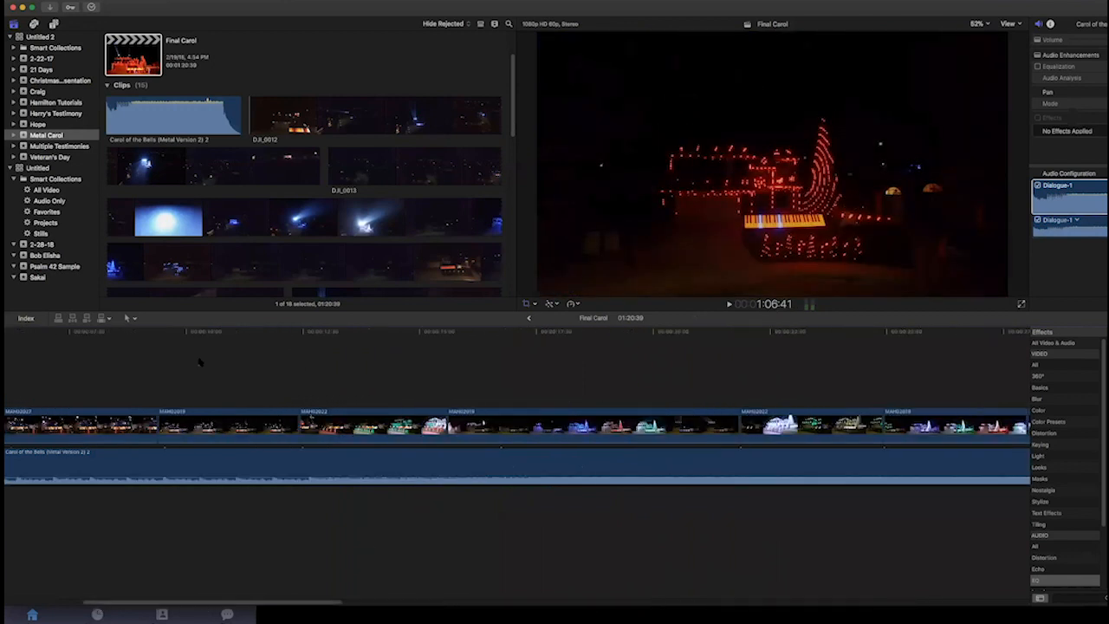
{"action": "left_click", "coordinate": [84, 333]}
{"action": "key", "text": "space"}
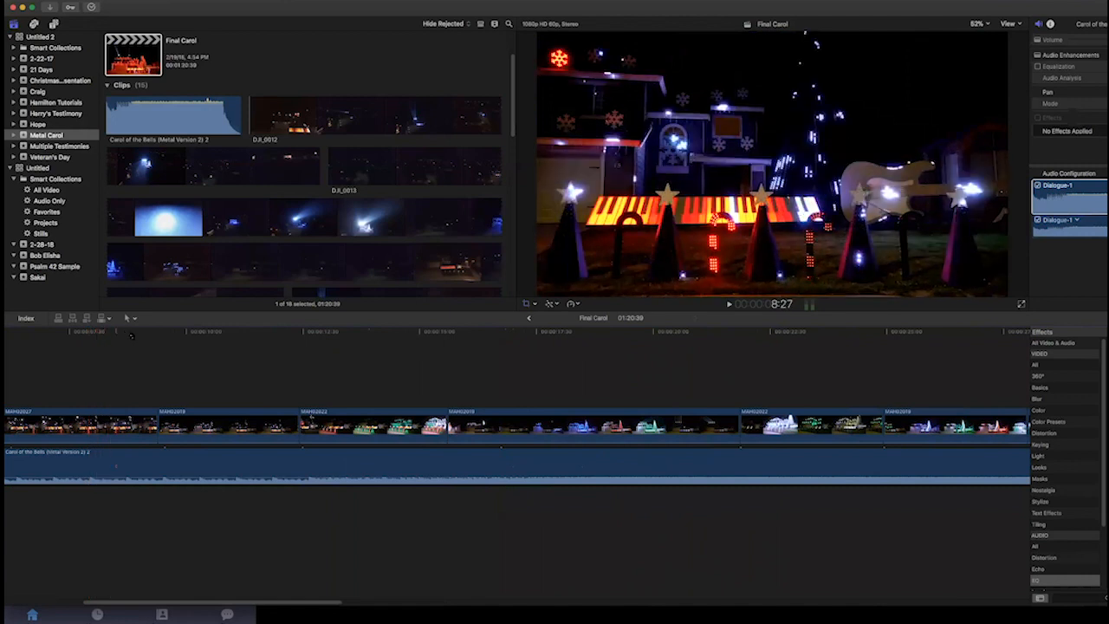
{"action": "key", "text": "j"}
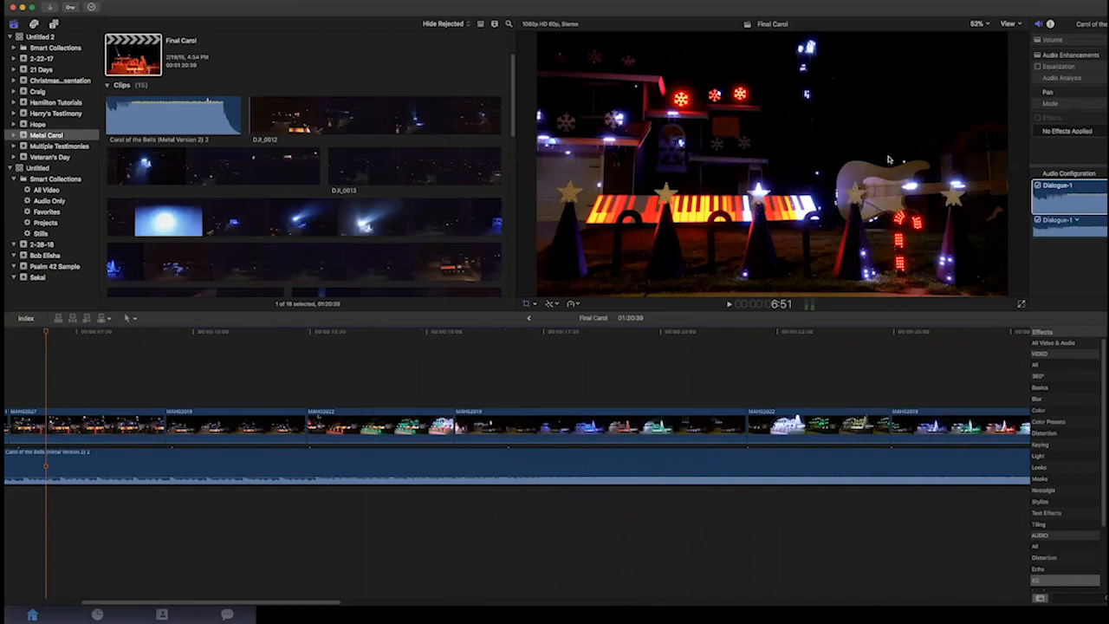
{"action": "key", "text": "space"}
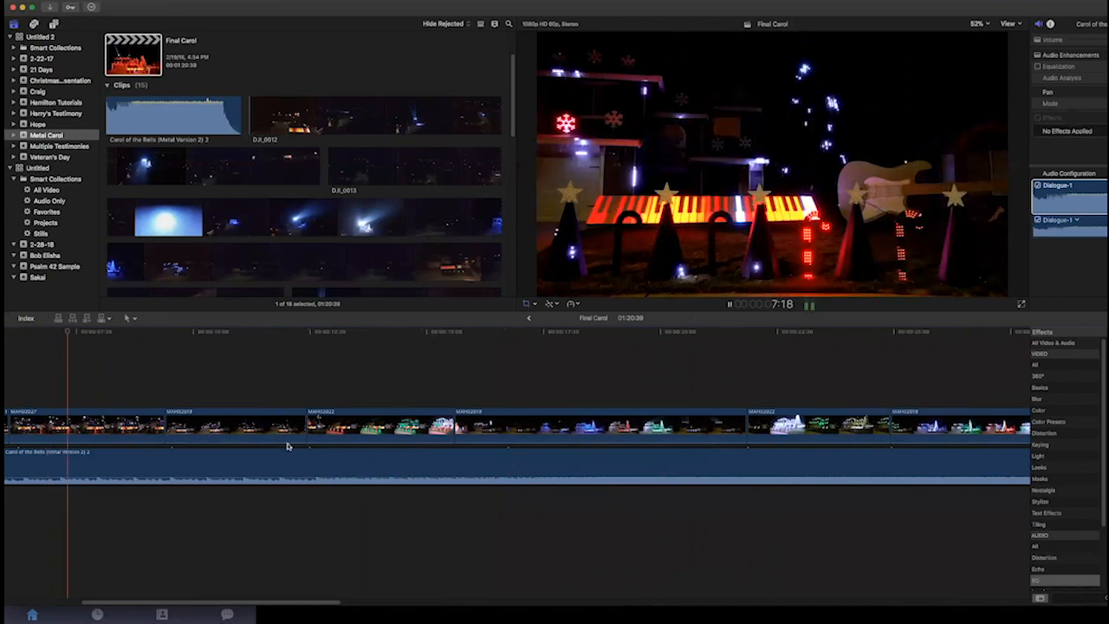
{"action": "key", "text": "space"}
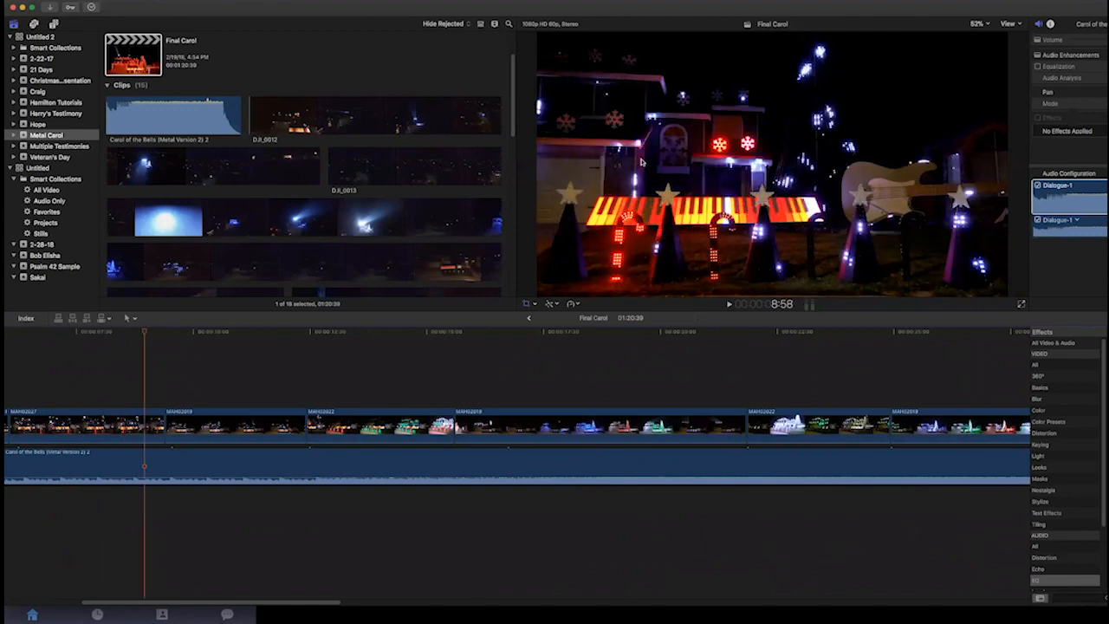
Play the MAH02019 clip from about 10:07 across the cut into the MAH02022 clip, stopping at about 13:16
{"action": "left_click", "coordinate": [201, 331]}
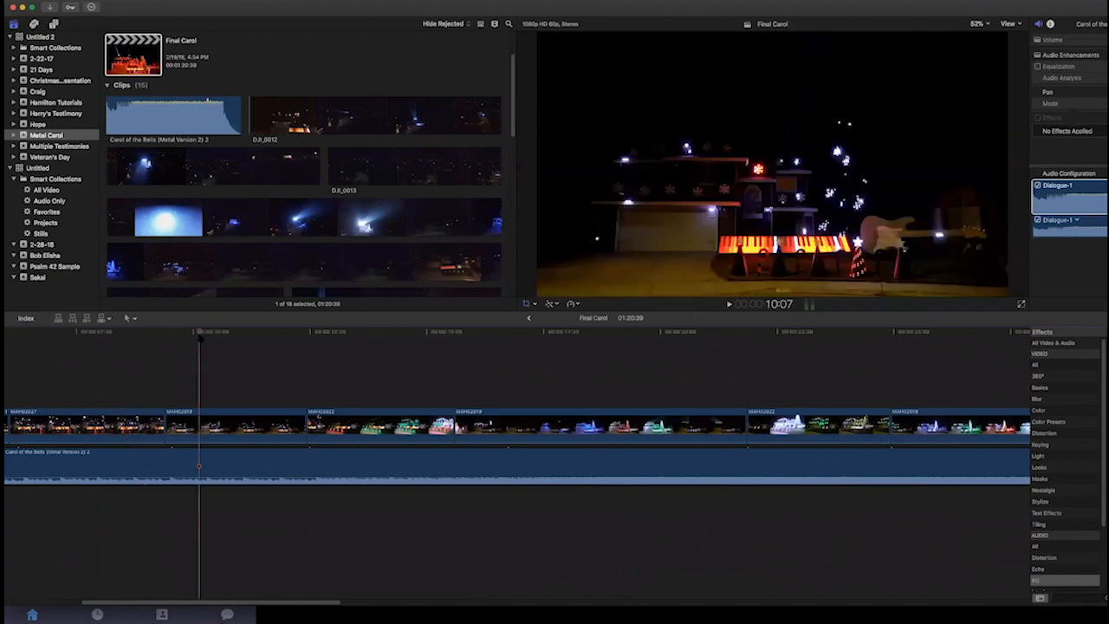
{"action": "key", "text": "space"}
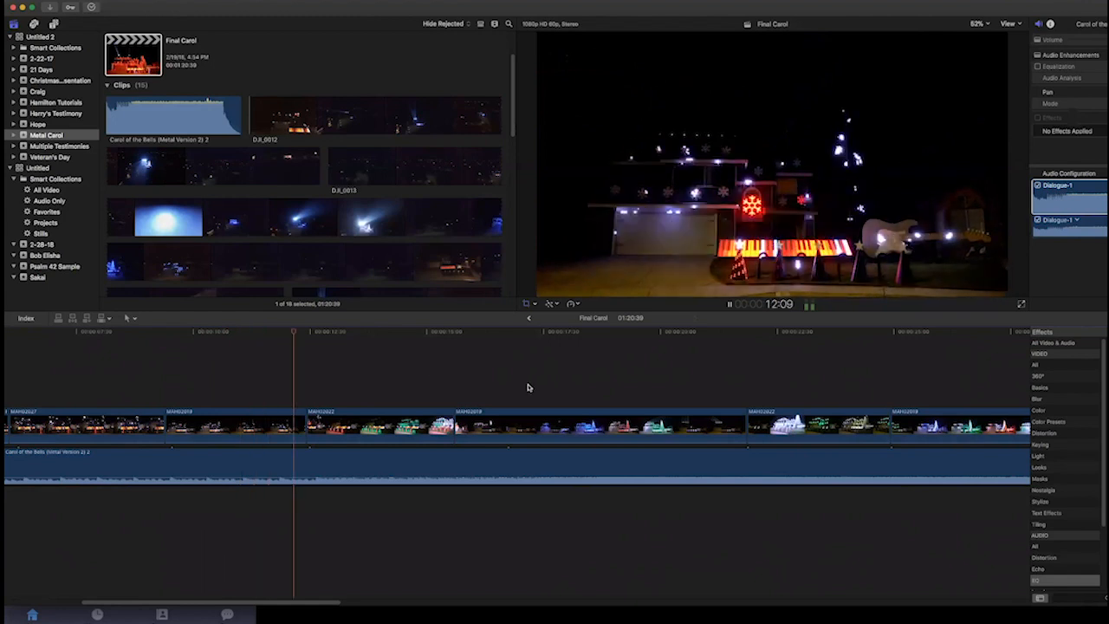
{"action": "key", "text": "space"}
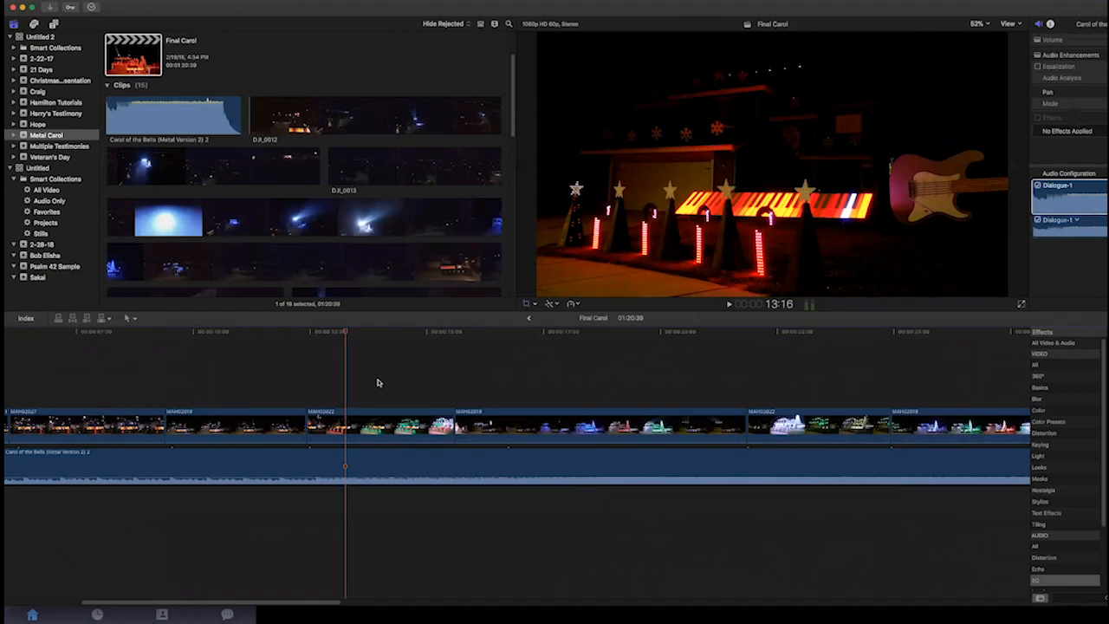
At about 15:23, try the MAH02022 clip with its master saturation lowered to neutral, and undo the change
{"action": "key", "text": "shift+c"}
{"action": "left_click_drag", "start_coordinate": [345, 332], "coordinate": [444, 336]}
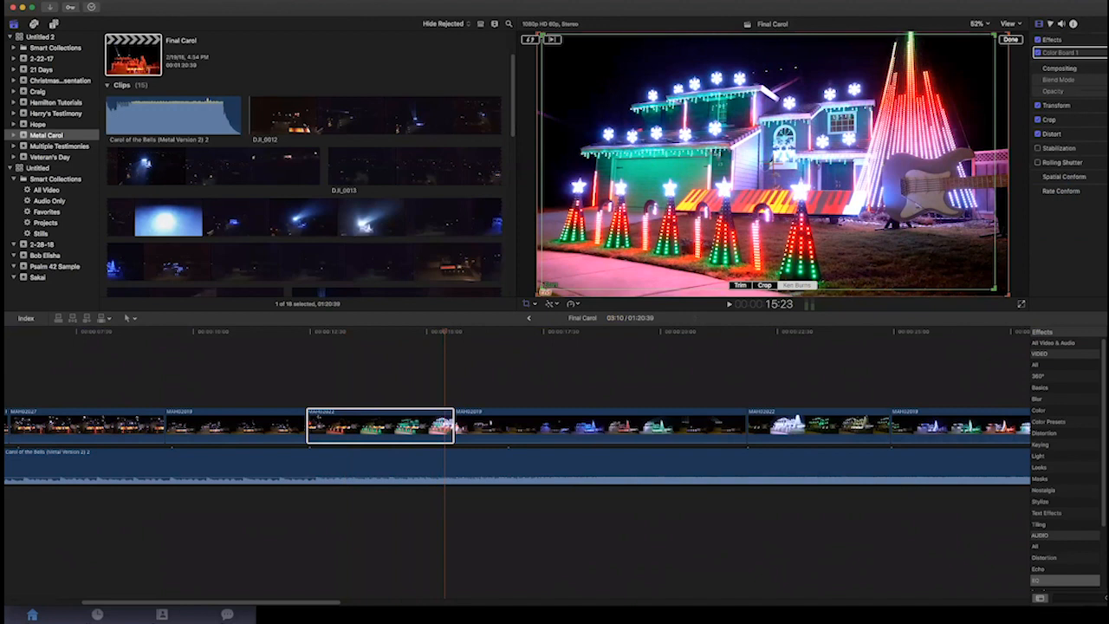
{"action": "key", "text": "super+6"}
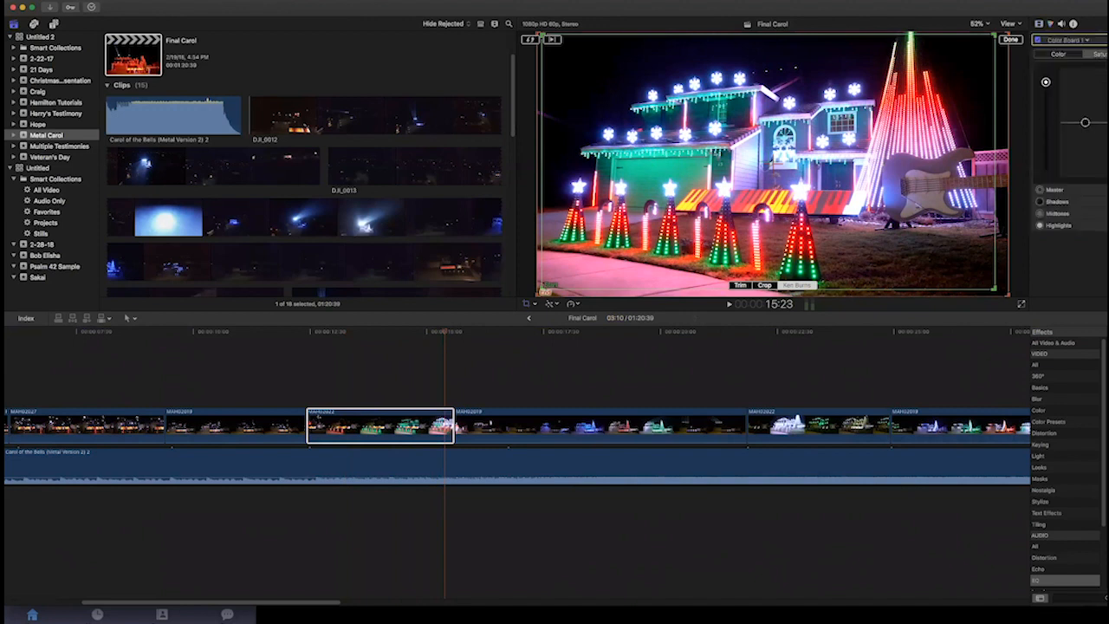
{"action": "left_click_drag", "start_coordinate": [1046, 81], "coordinate": [1047, 127]}
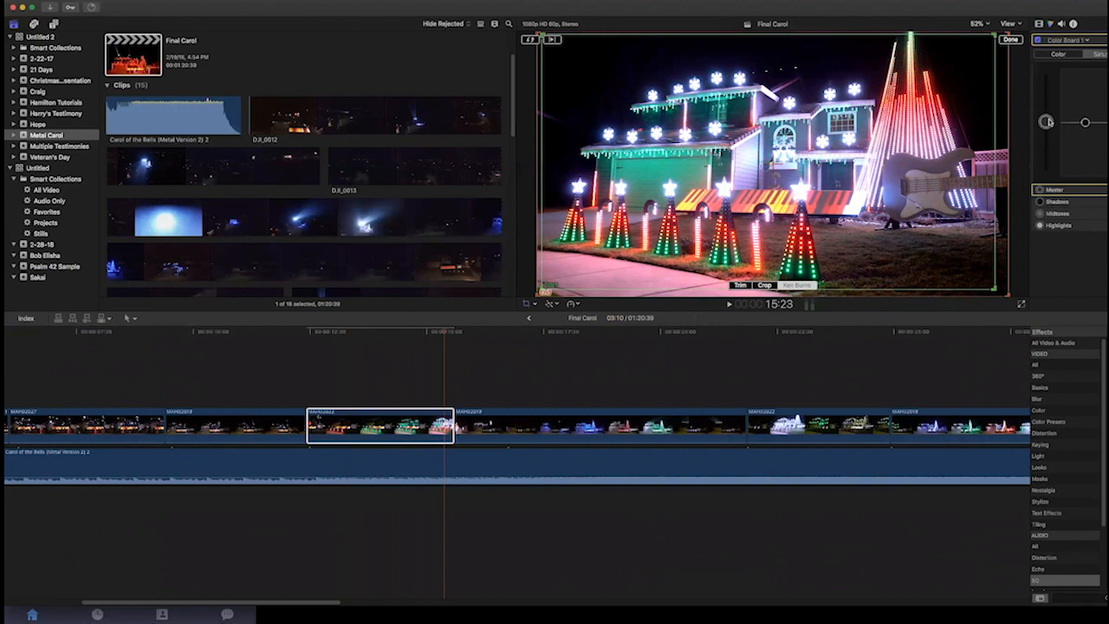
{"action": "key", "text": "Delete"}
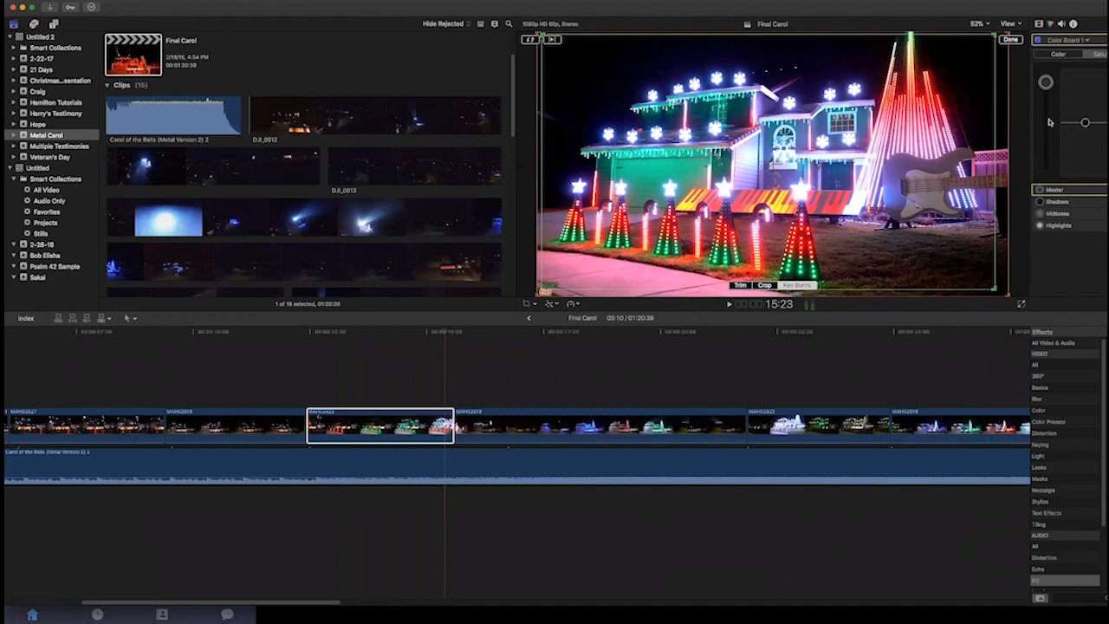
{"action": "left_click_drag", "start_coordinate": [1046, 83], "coordinate": [1045, 123]}
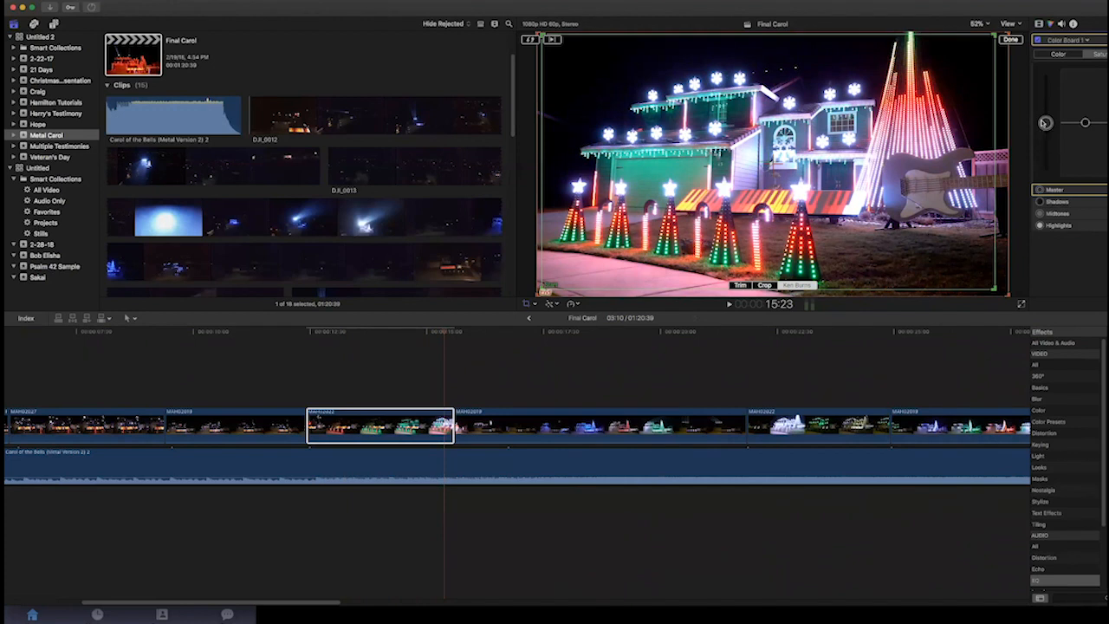
{"action": "key", "text": "super+z"}
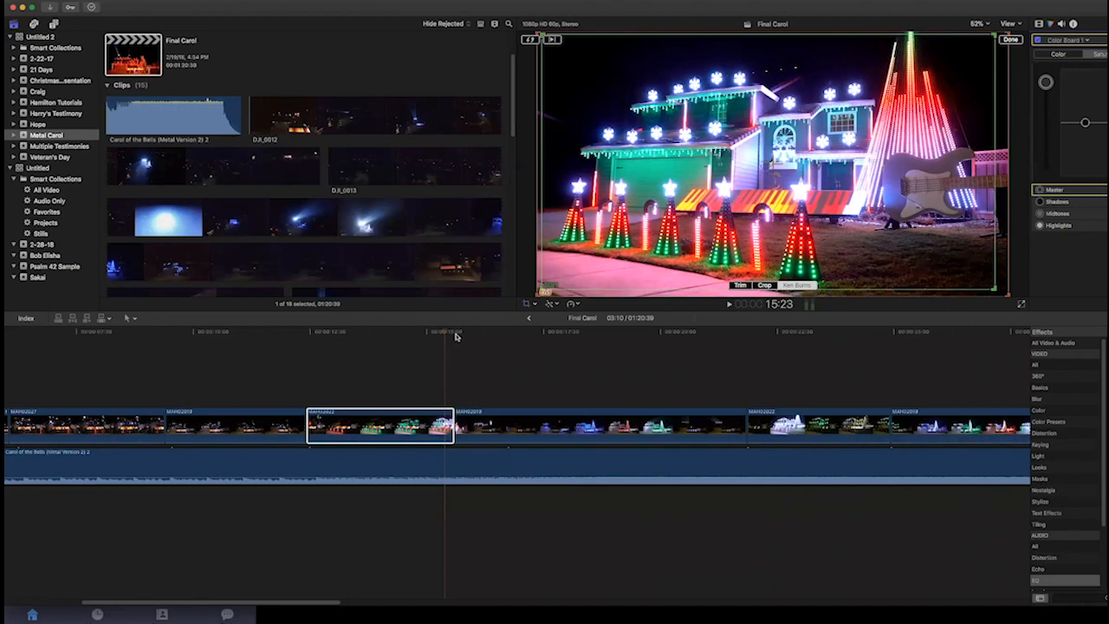
Apply the Ken Burns crop effect to the last MAH02022 clip before the closing transition
{"action": "left_click", "coordinate": [310, 335]}
{"action": "left_click_drag", "start_coordinate": [311, 334], "coordinate": [862, 351]}
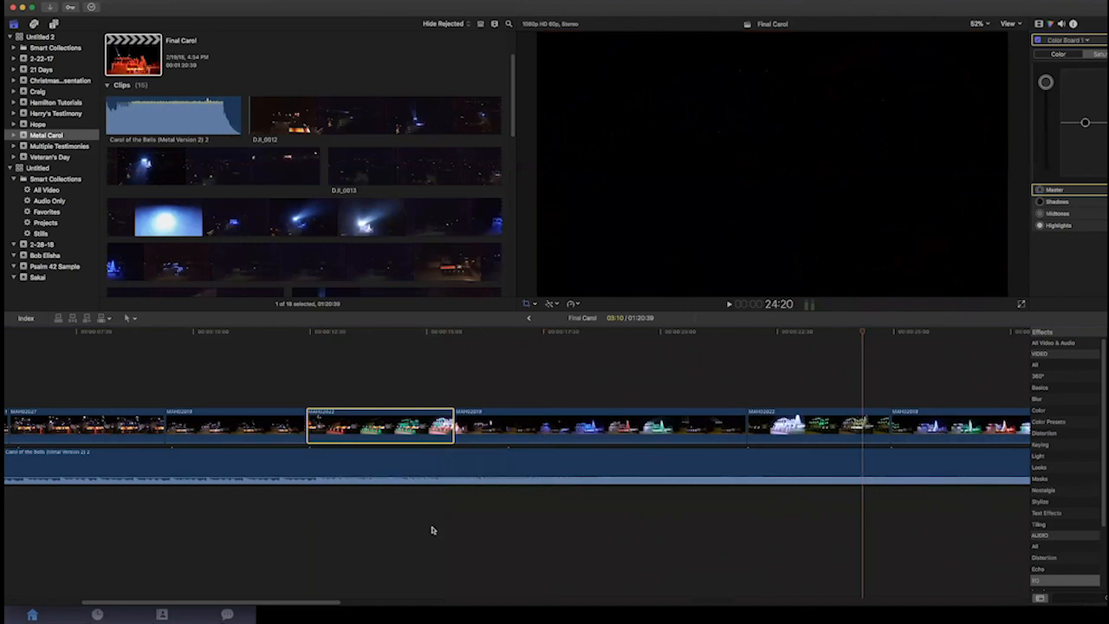
{"action": "left_click_drag", "start_coordinate": [281, 602], "coordinate": [805, 605]}
{"action": "left_click", "coordinate": [516, 424]}
{"action": "left_click", "coordinate": [497, 350]}
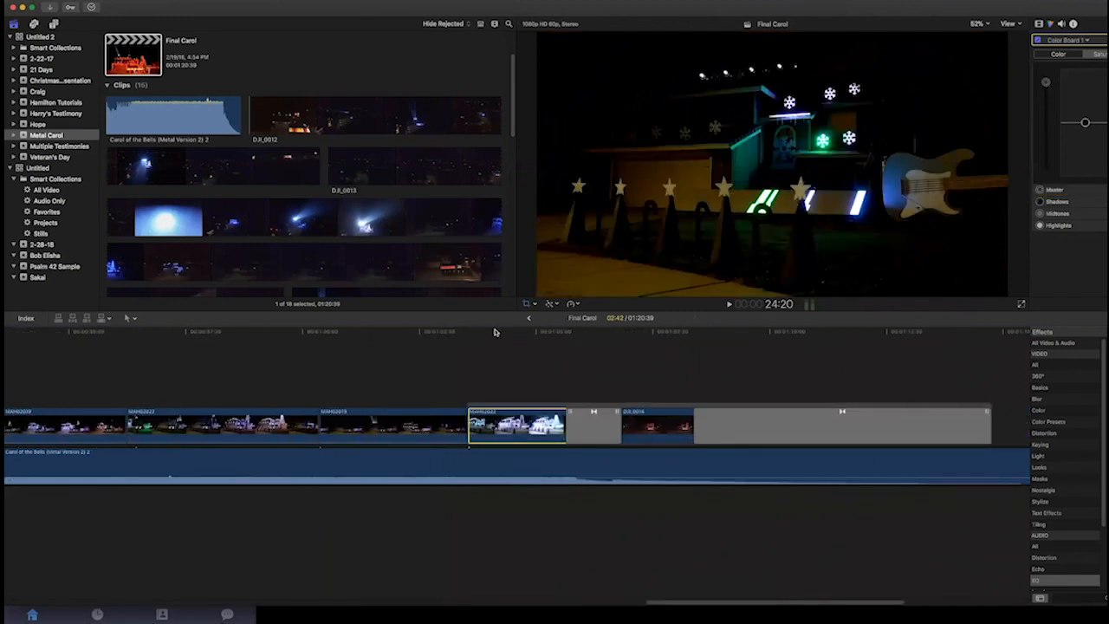
{"action": "key", "text": "shift+c"}
{"action": "left_click", "coordinate": [536, 305]}
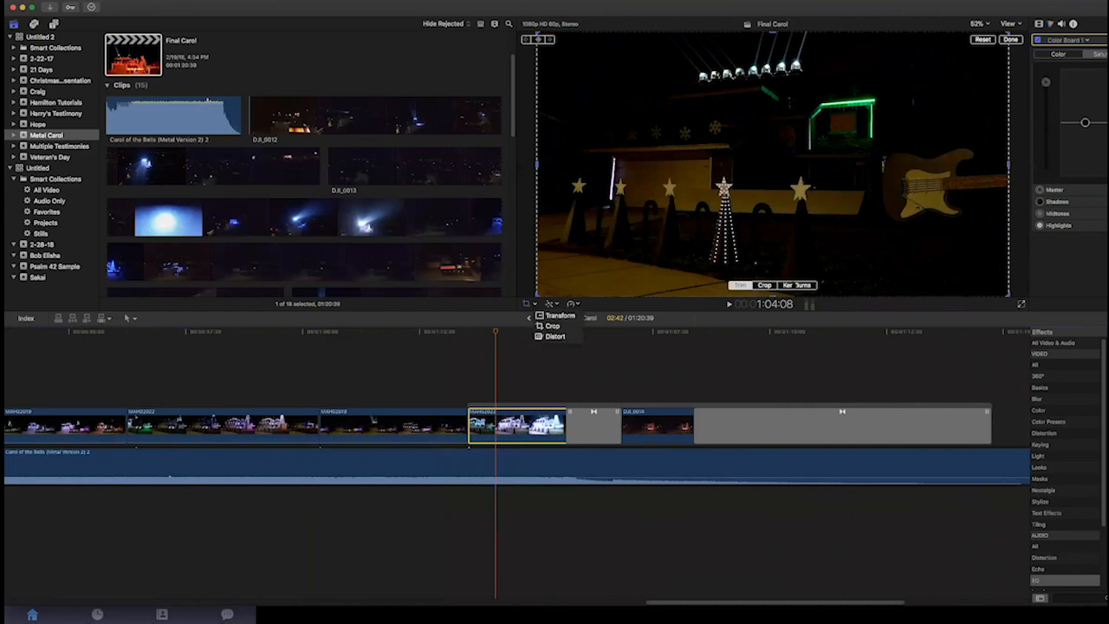
{"action": "left_click", "coordinate": [790, 284]}
{"action": "left_click", "coordinate": [796, 285]}
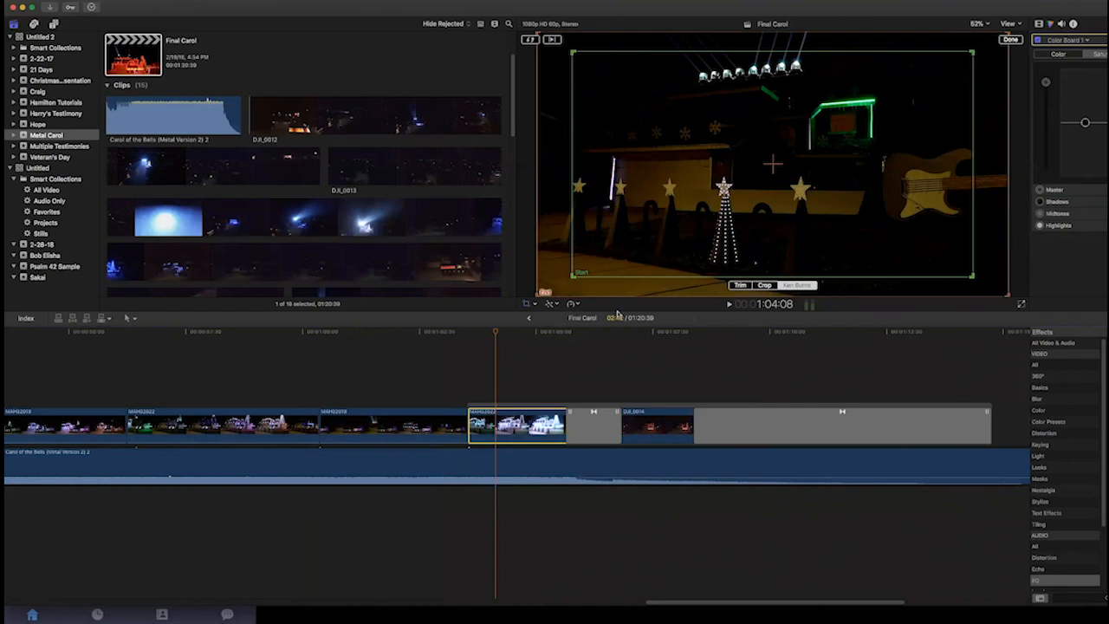
Play the ending from about 1:03:09 to 1:06:00, and reopen the last MAH02022 clip's Ken Burns framing at about 1:04:35
{"action": "left_click", "coordinate": [457, 336]}
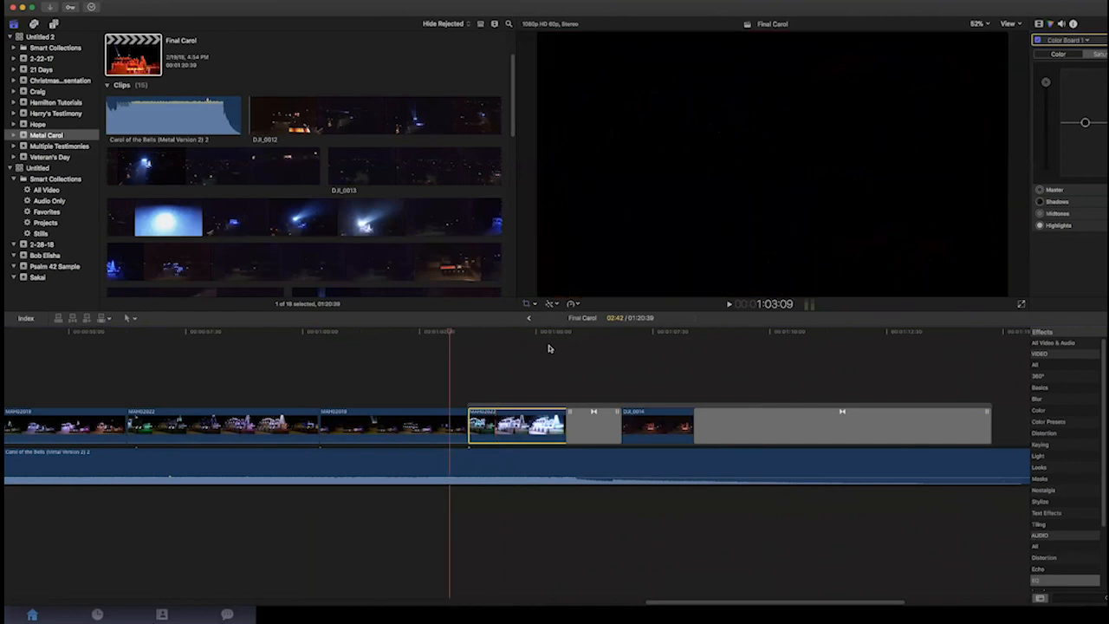
{"action": "key", "text": "space"}
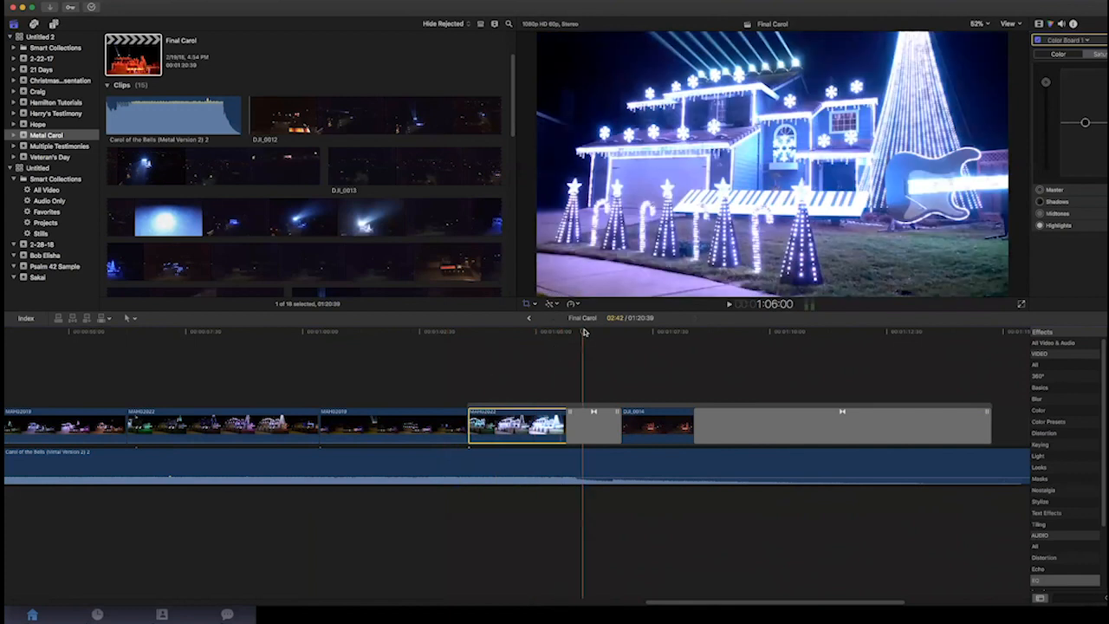
{"action": "key", "text": "shift+c"}
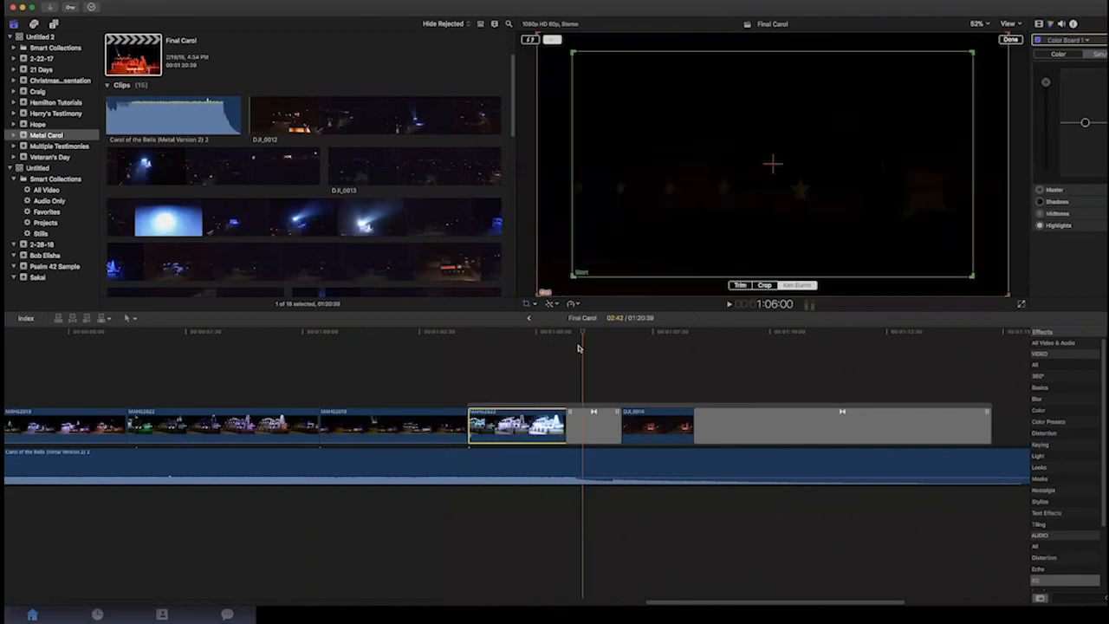
{"action": "left_click", "coordinate": [516, 338]}
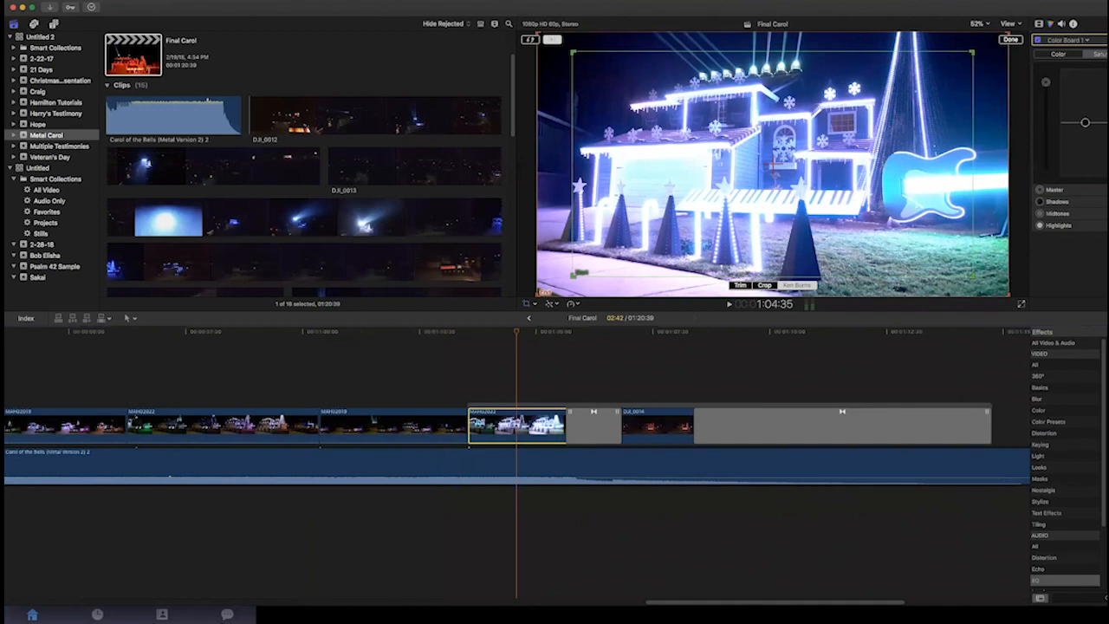
Open the Background Tasks window and move it clear of the viewer, over the inspector
{"action": "left_click", "coordinate": [257, 2]}
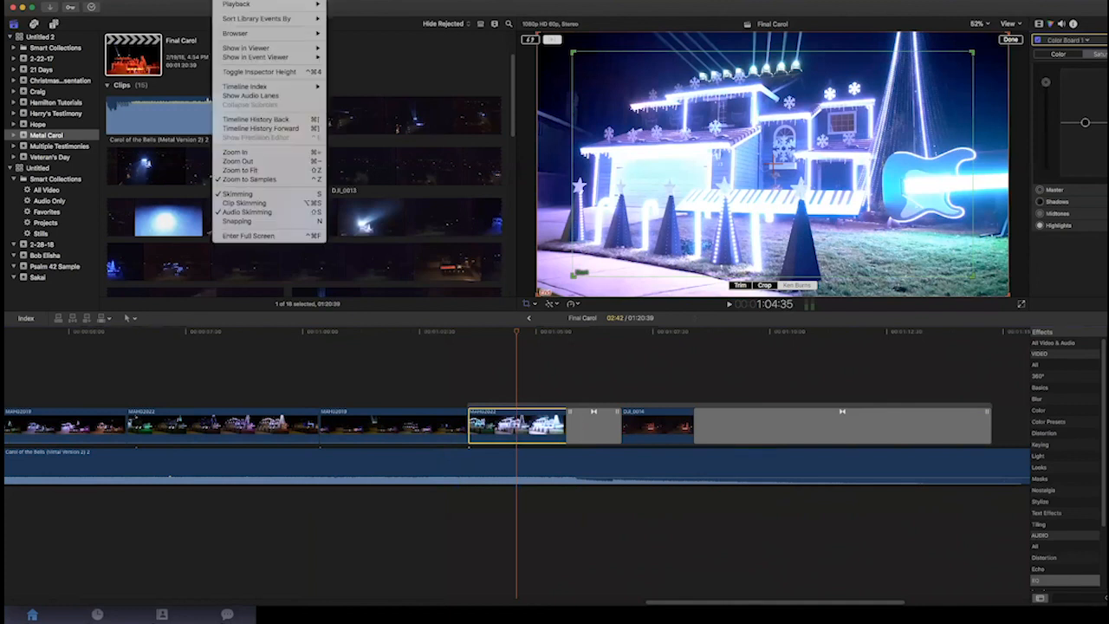
{"action": "key", "text": "Escape"}
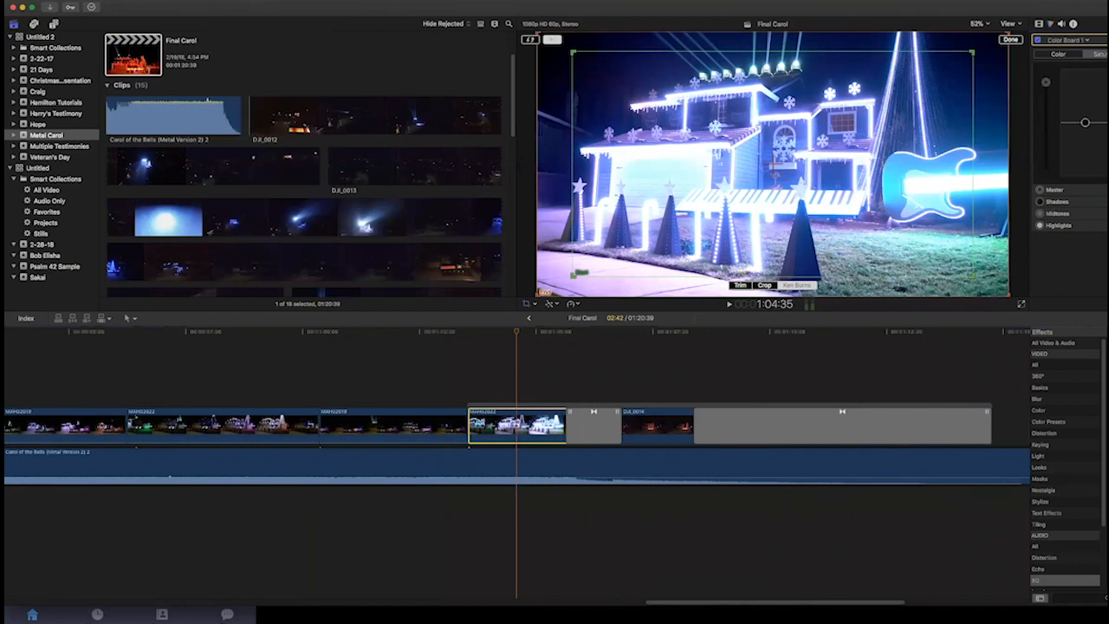
{"action": "key", "text": "super+9"}
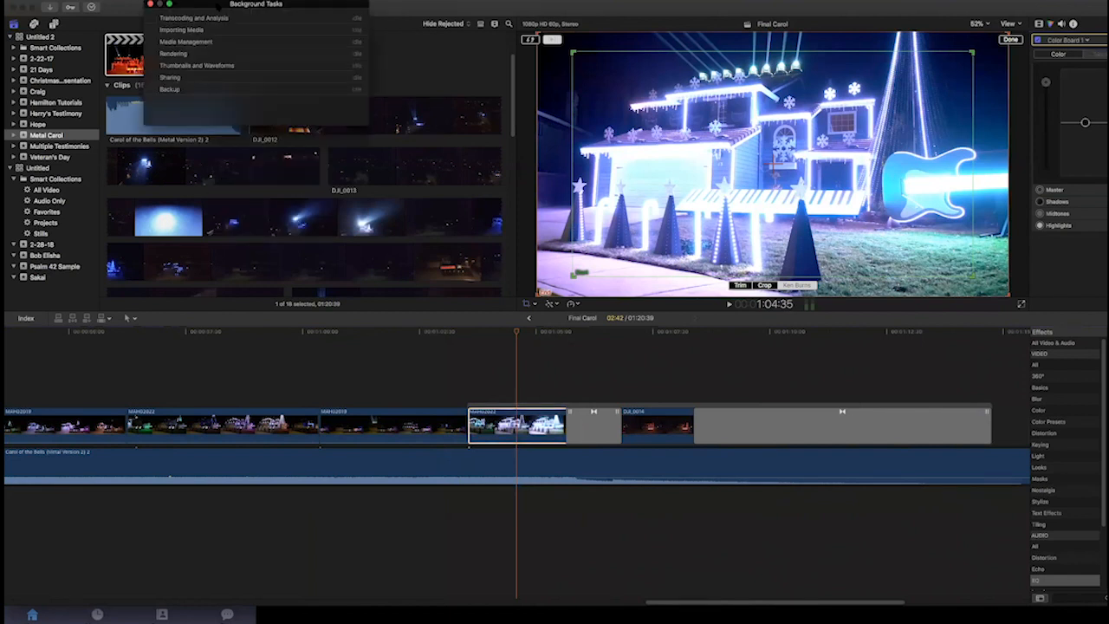
{"action": "left_click_drag", "start_coordinate": [219, 5], "coordinate": [1093, 108]}
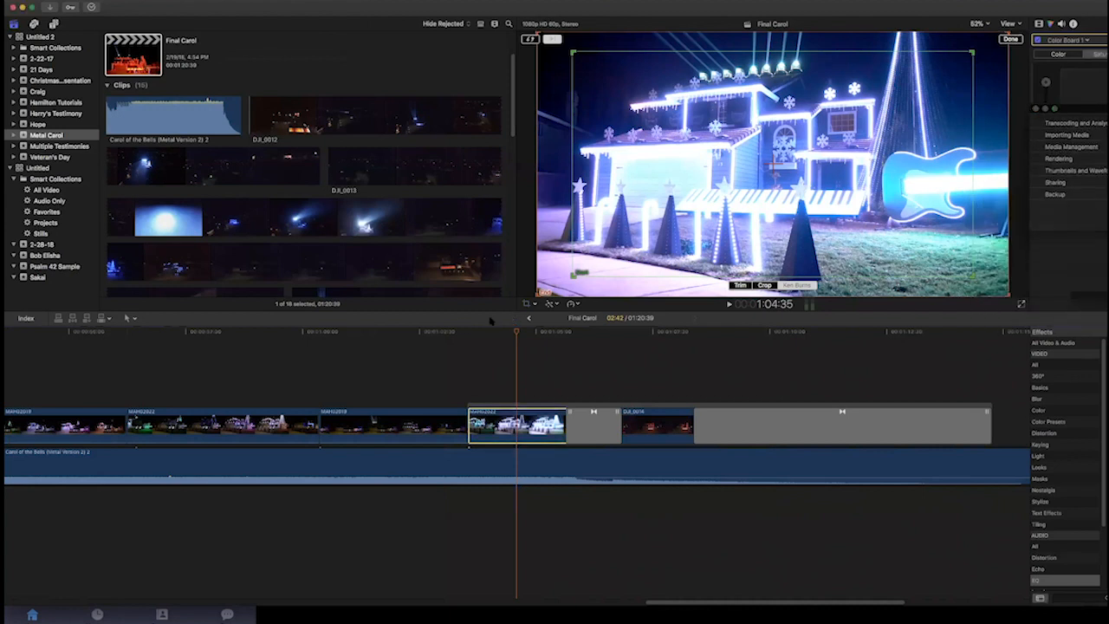
Close the Ken Burns framing and play the last MAH02022 clip toward the closing transition twice, the second time from about 1:03:31
{"action": "left_click", "coordinate": [1007, 39]}
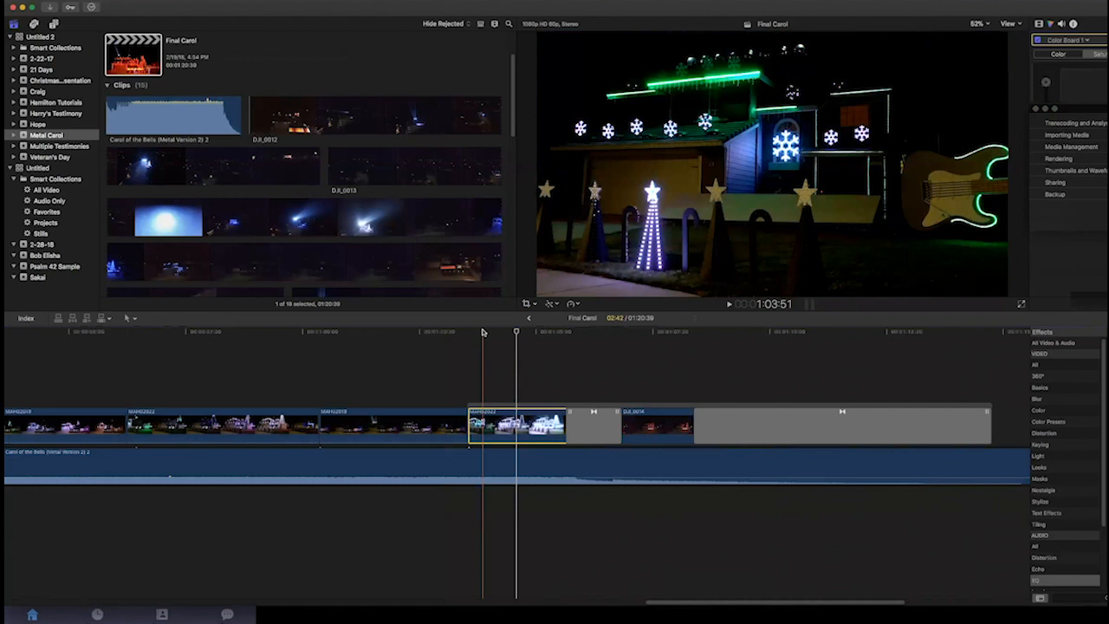
{"action": "left_click", "coordinate": [443, 332]}
{"action": "key", "text": "space"}
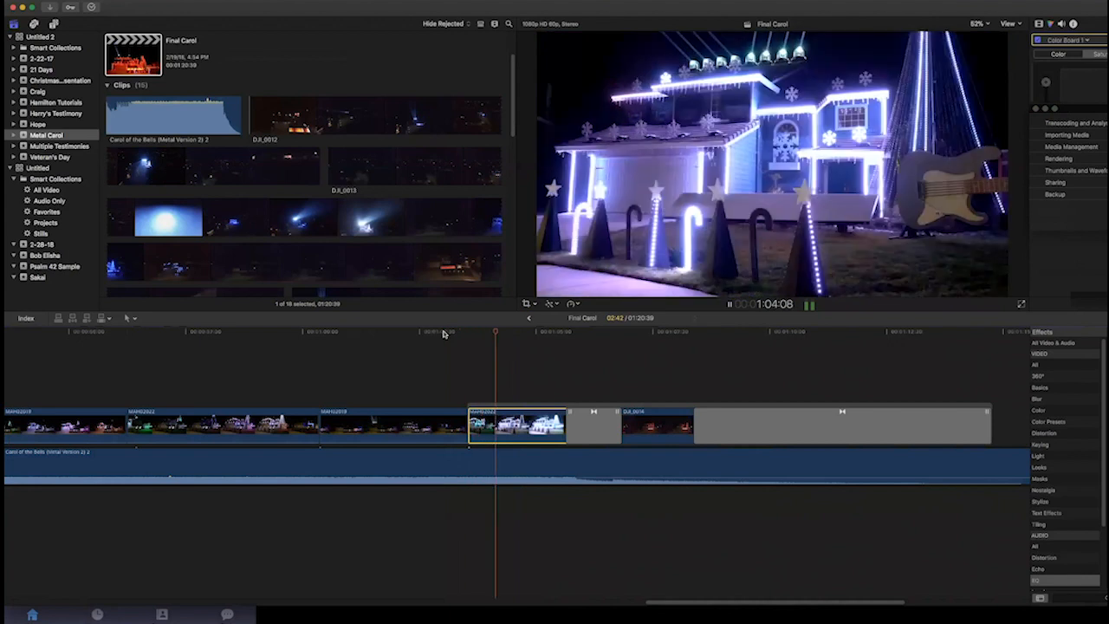
{"action": "key", "text": "space"}
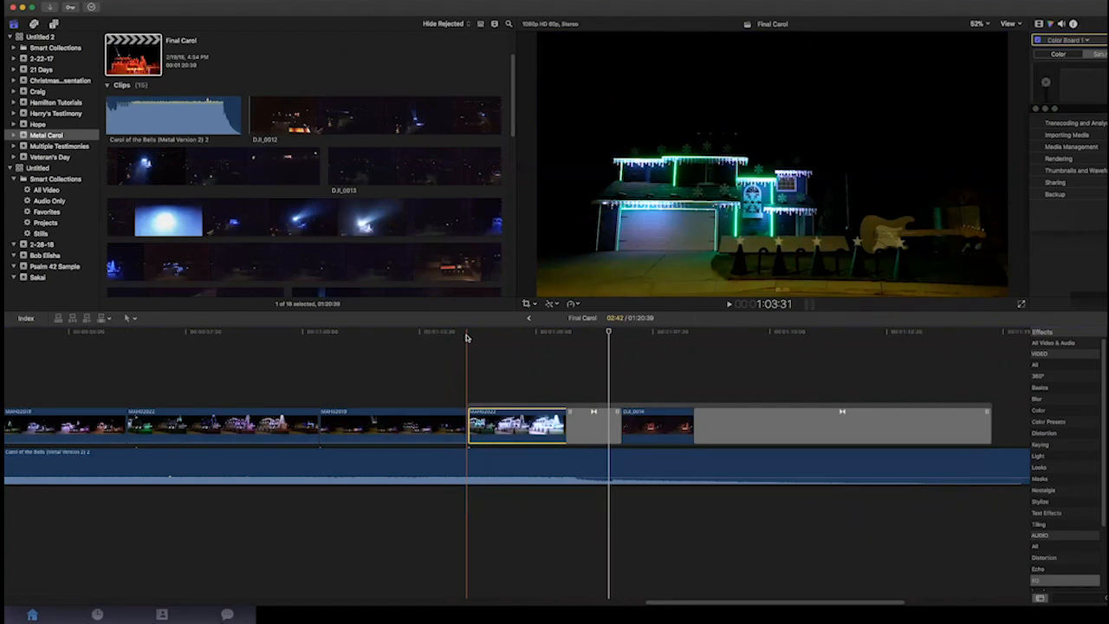
{"action": "left_click", "coordinate": [466, 338]}
{"action": "key", "text": "space"}
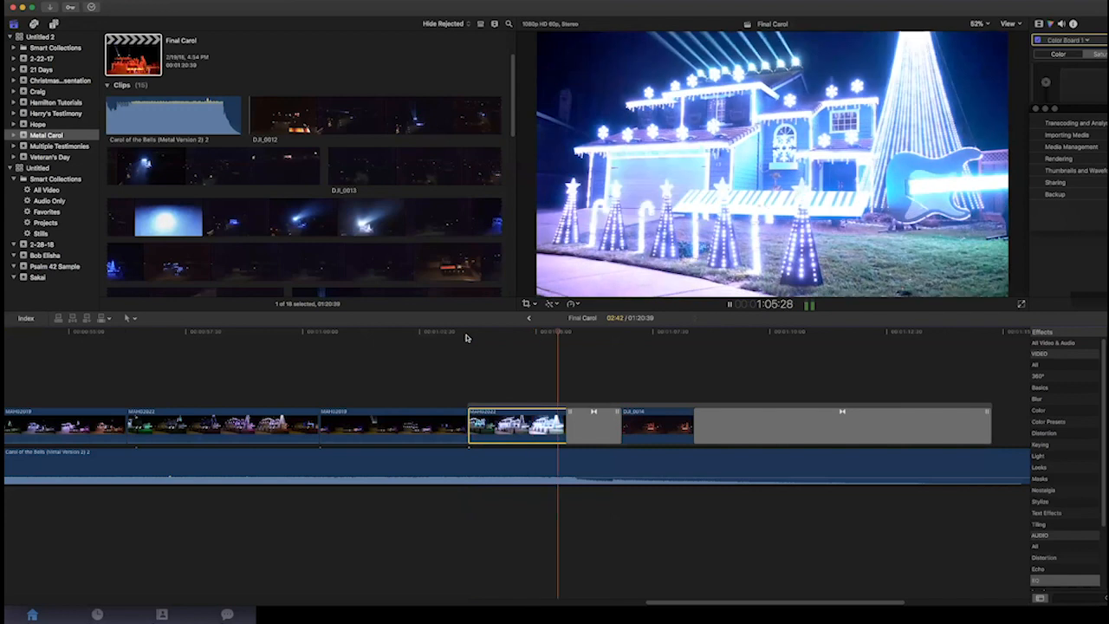
{"action": "key", "text": "space"}
Play the house clips leading to the ending from about 1:00:31, 58:30 and 56:27 to review the Ken Burns moves and cuts
{"action": "left_click", "coordinate": [326, 351]}
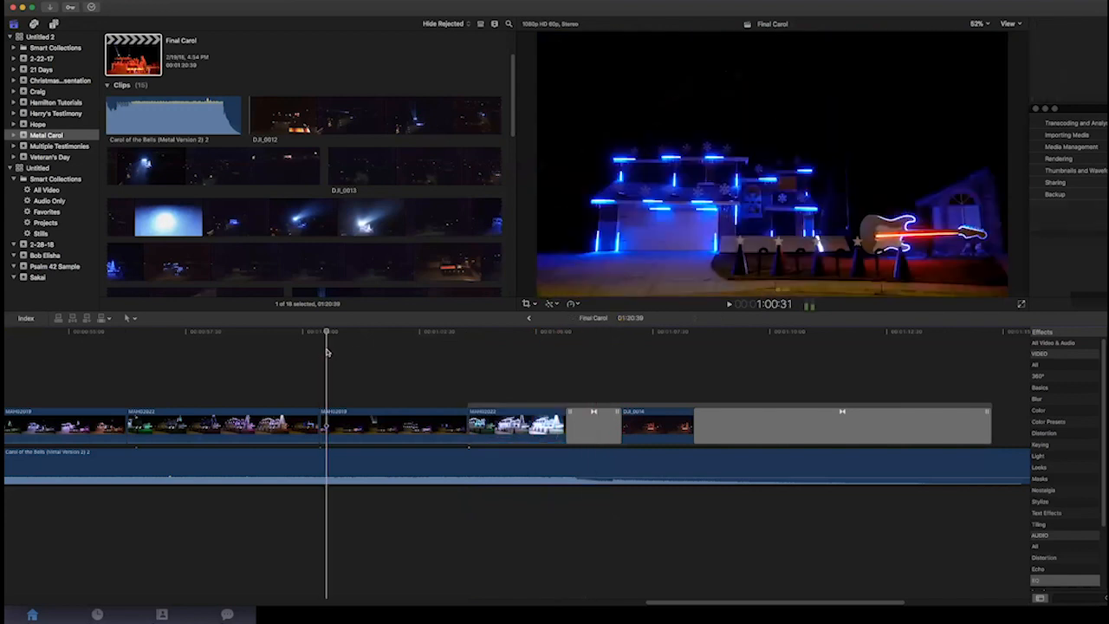
{"action": "key", "text": "space"}
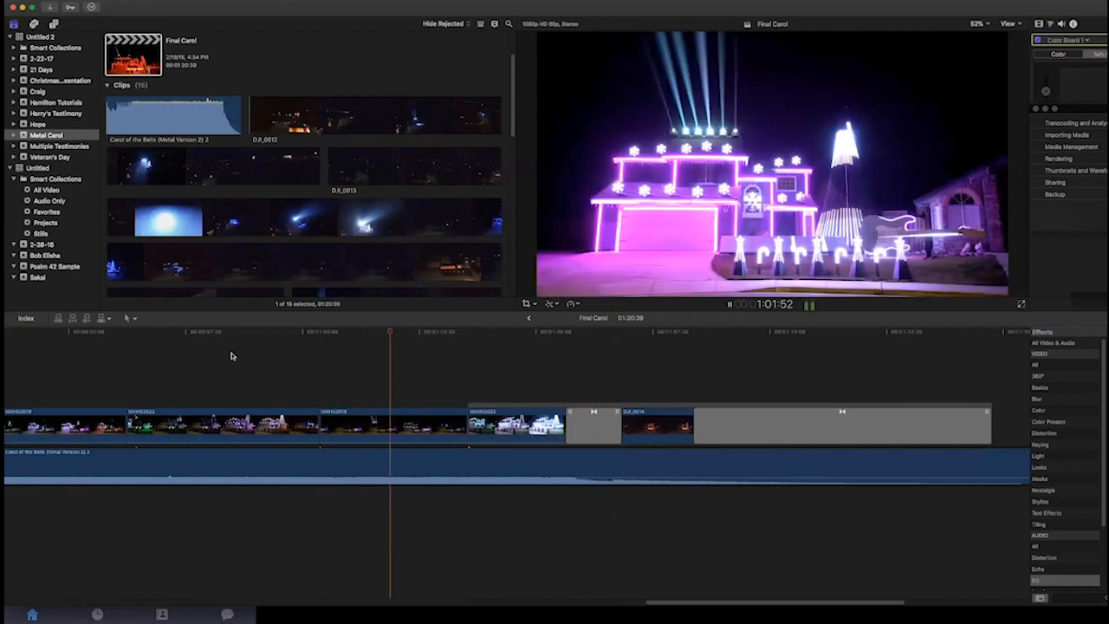
{"action": "left_click", "coordinate": [233, 354]}
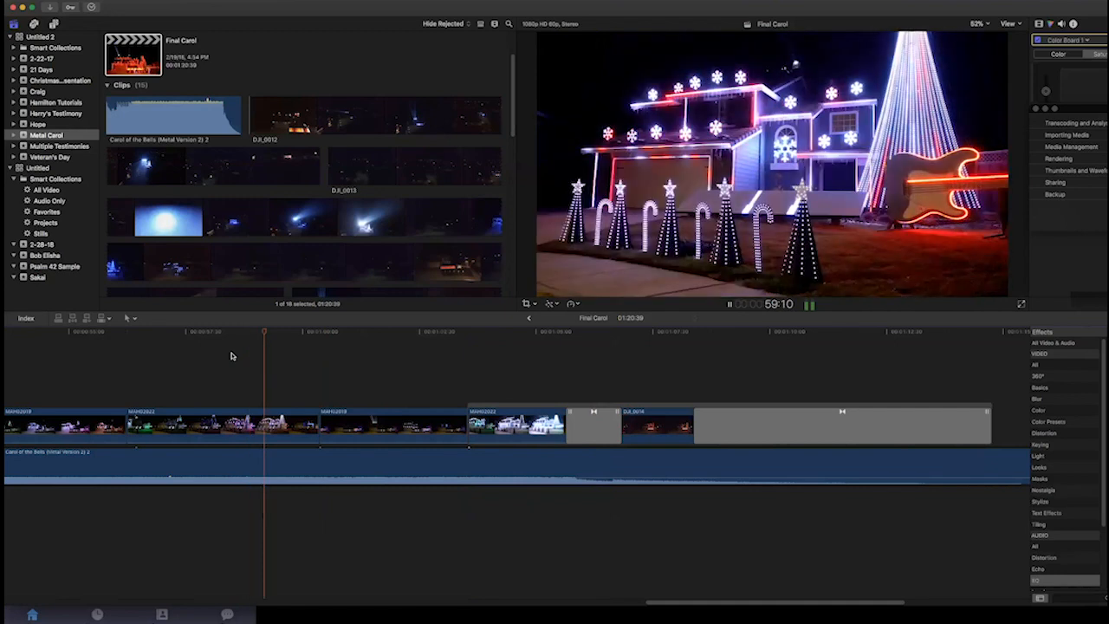
{"action": "key", "text": "space"}
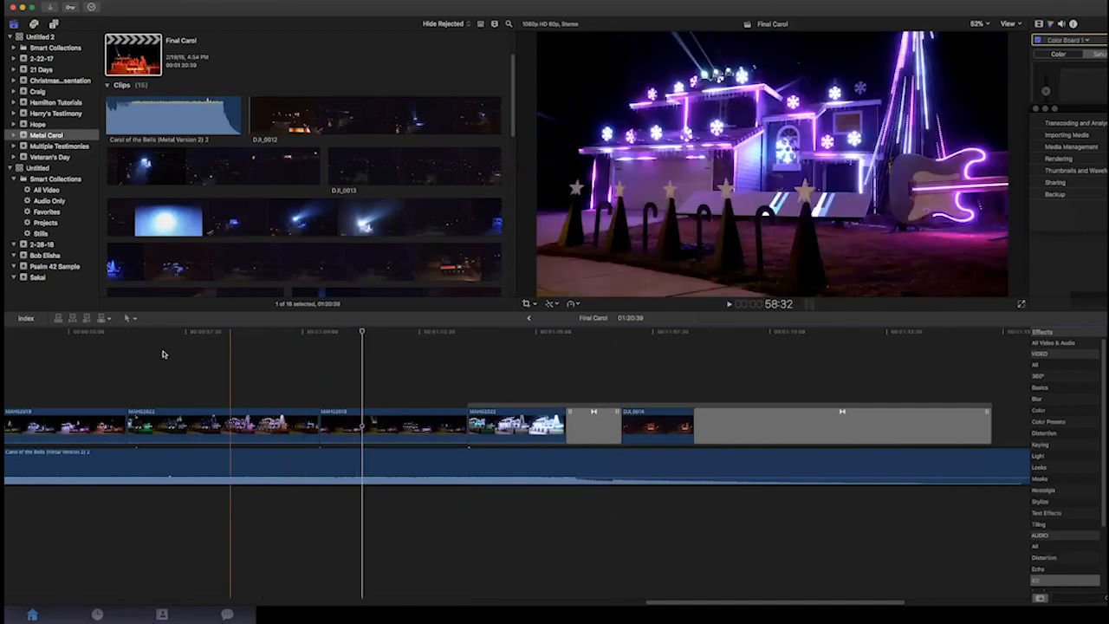
{"action": "left_click", "coordinate": [139, 351]}
{"action": "key", "text": "space"}
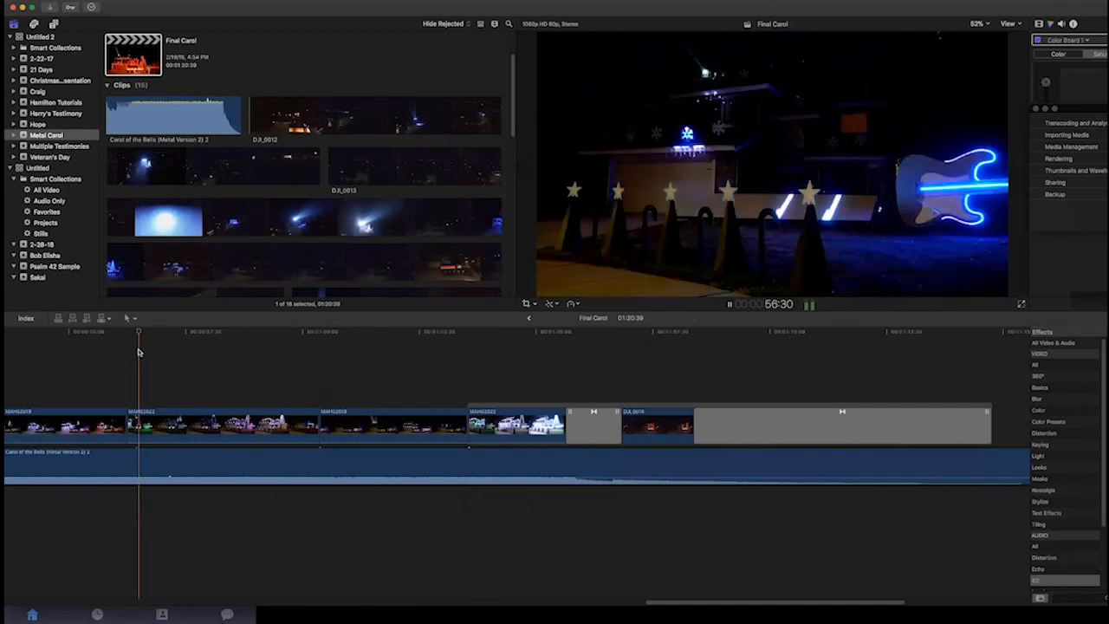
{"action": "key", "text": "space"}
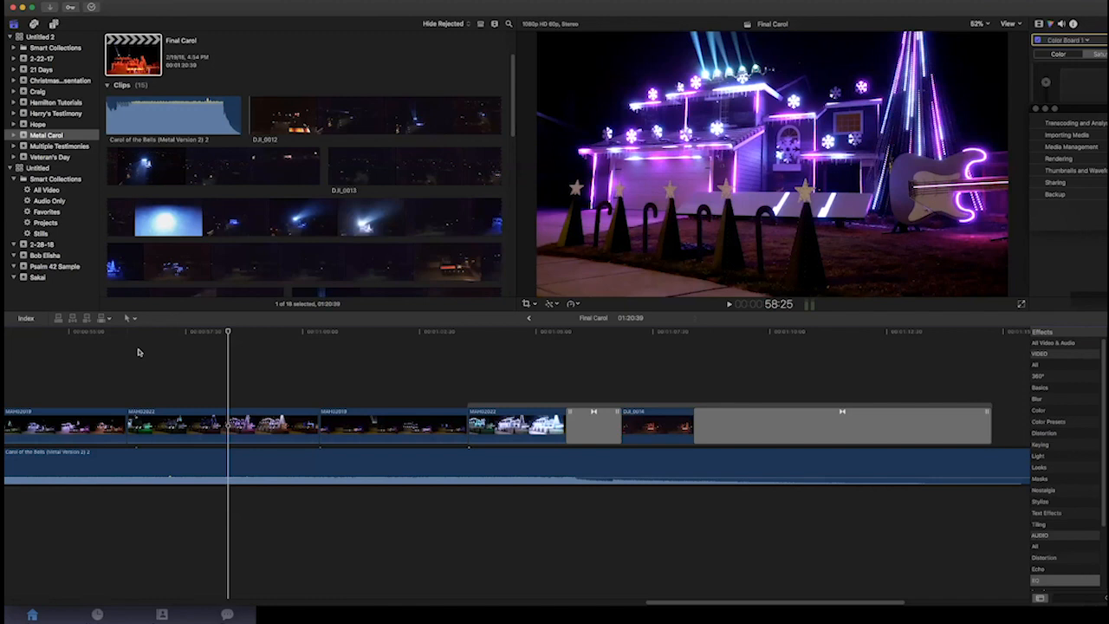
{"action": "key", "text": "s"}
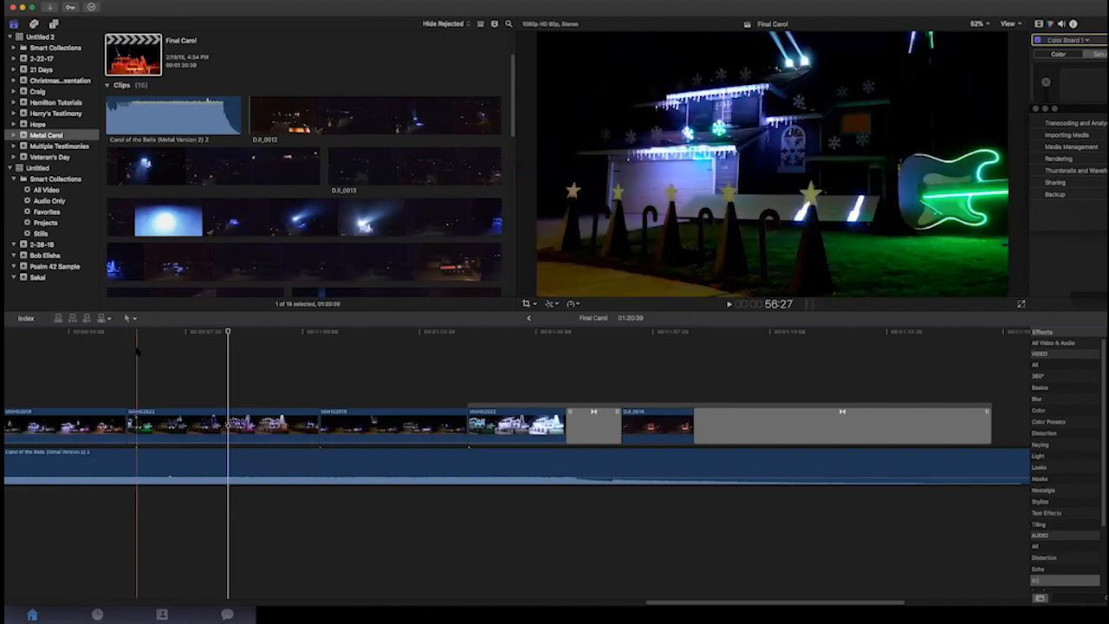
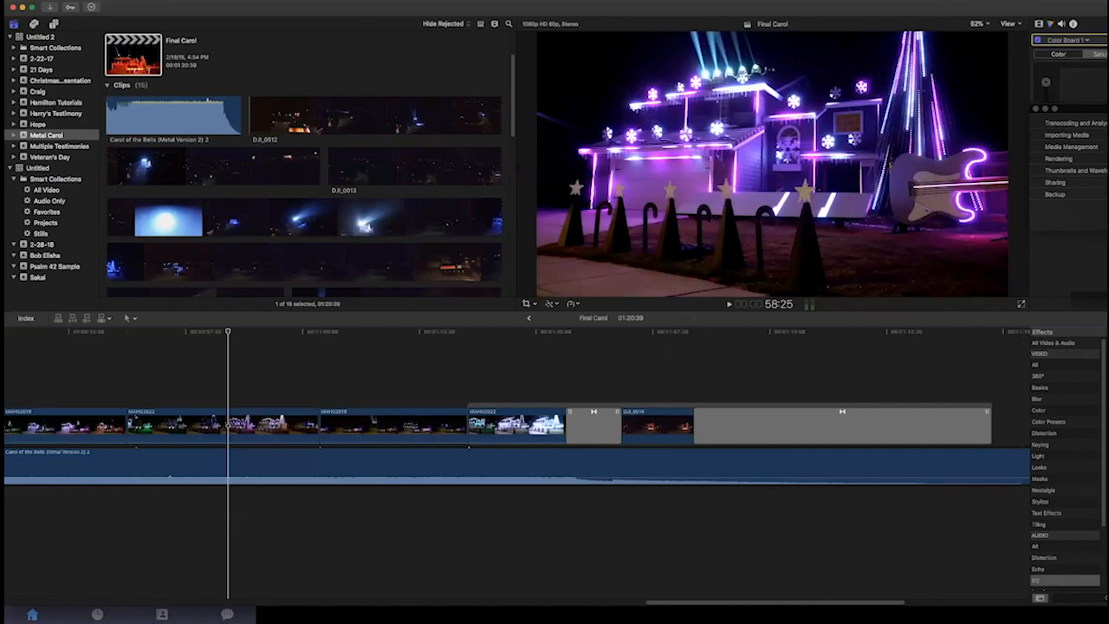
Open the older library Untitled 20170222_1240_PST from the storage drive and update it to work with this version
{"action": "left_click", "coordinate": [372, 290]}
{"action": "left_click", "coordinate": [85, 3]}
{"action": "mouse_move", "coordinate": [84, 19]}
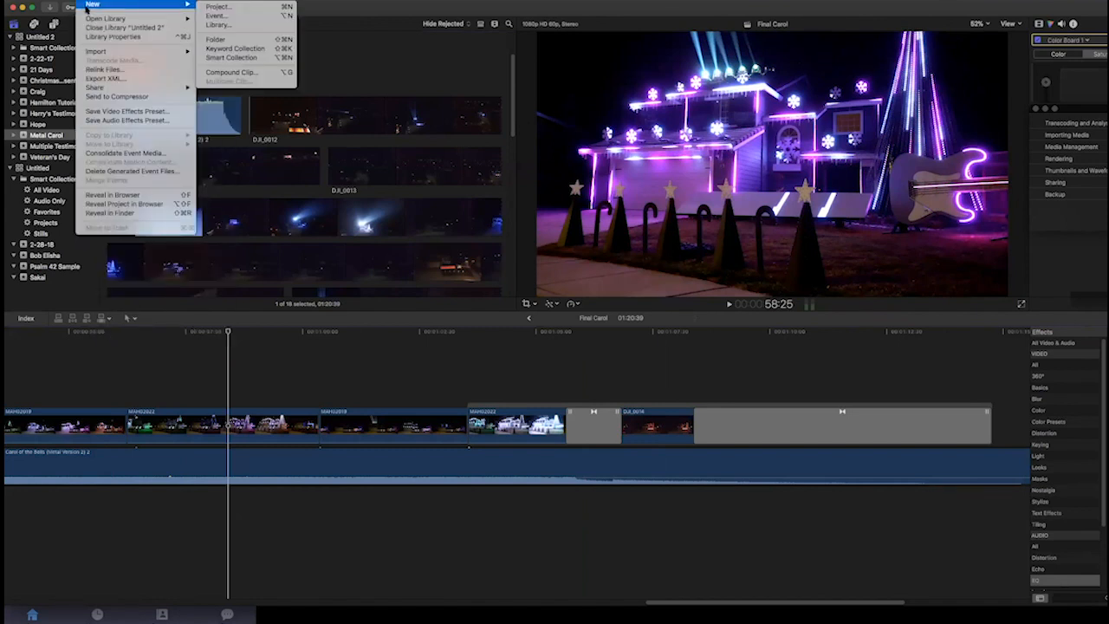
{"action": "left_click", "coordinate": [215, 61]}
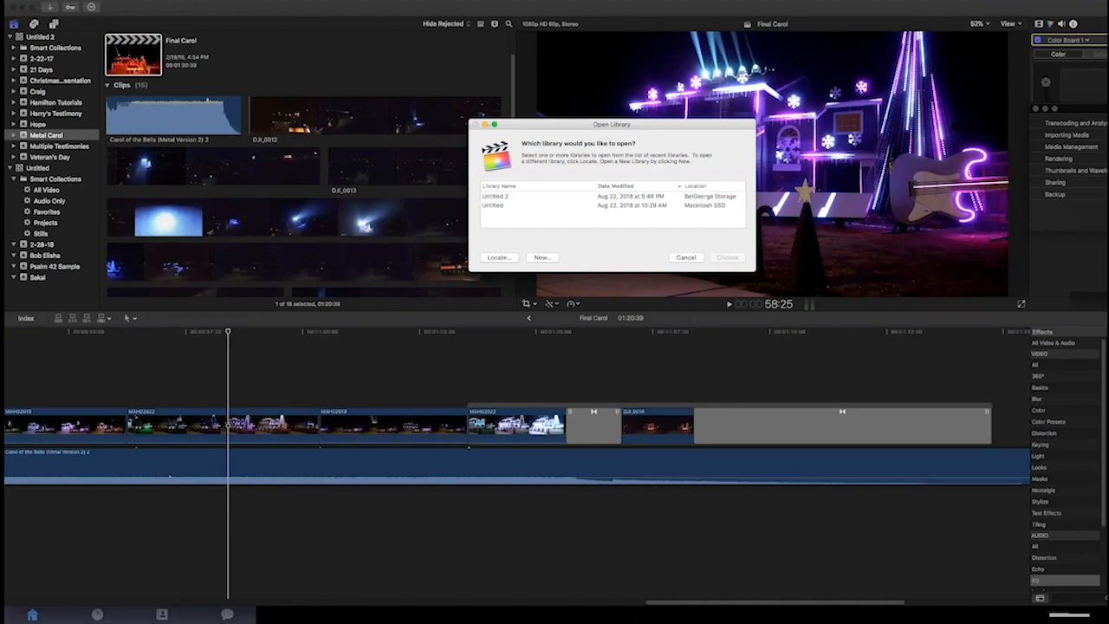
{"action": "left_click", "coordinate": [484, 124]}
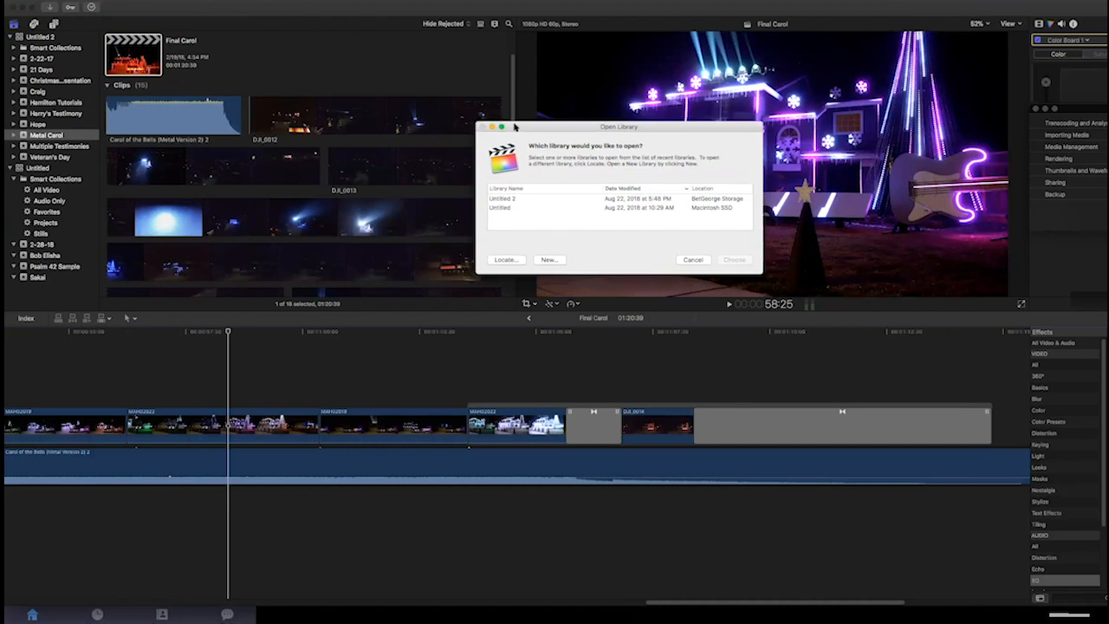
{"action": "left_click", "coordinate": [1083, 468]}
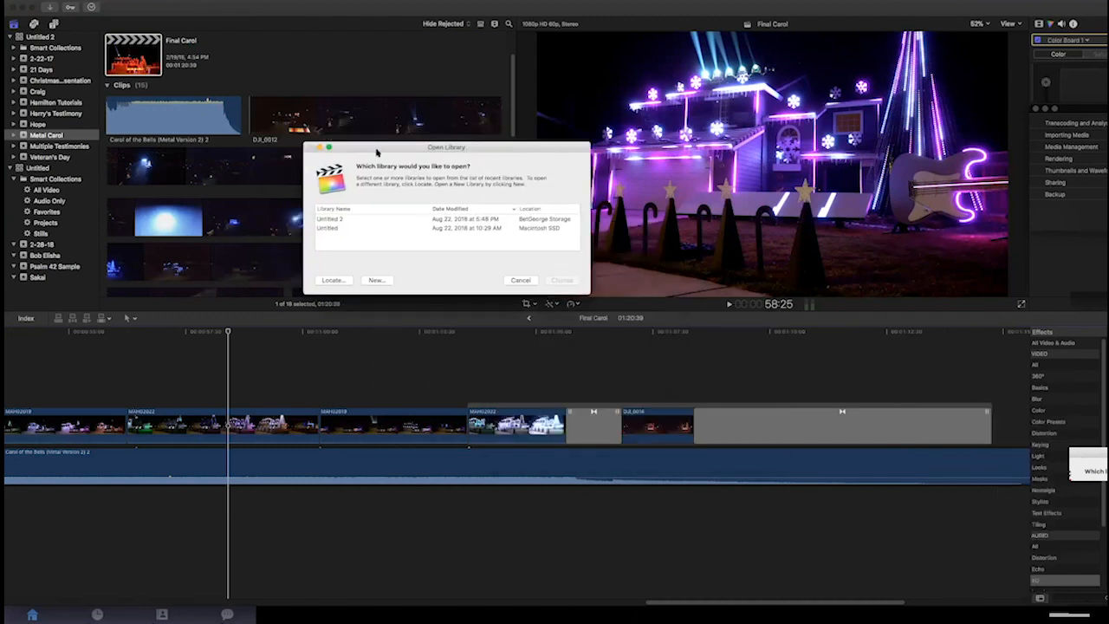
{"action": "left_click", "coordinate": [364, 284]}
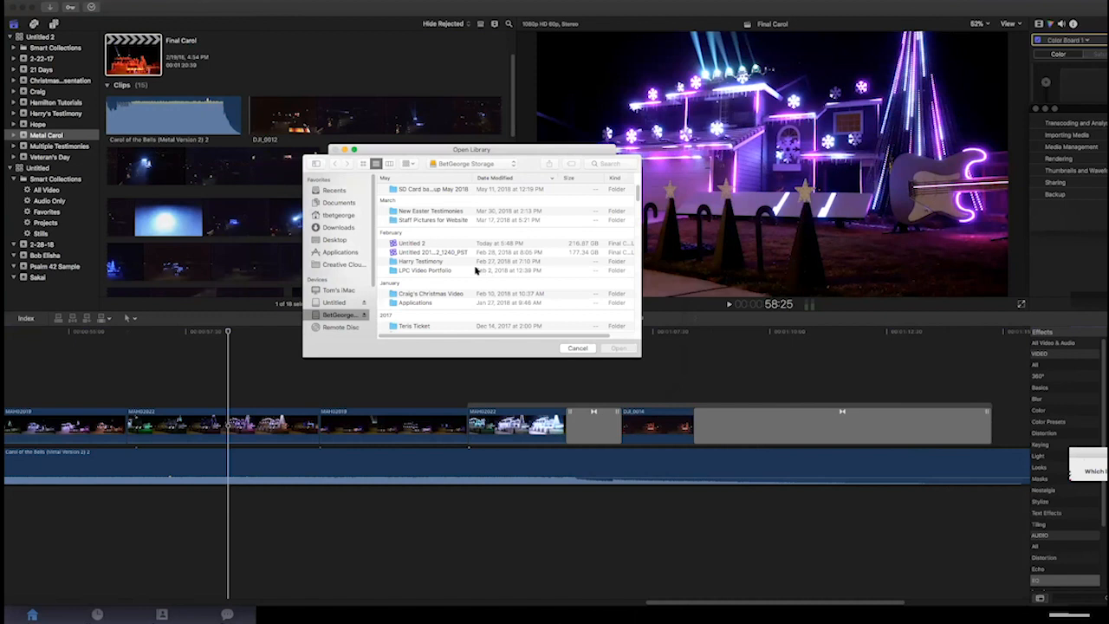
{"action": "double_click", "coordinate": [447, 252]}
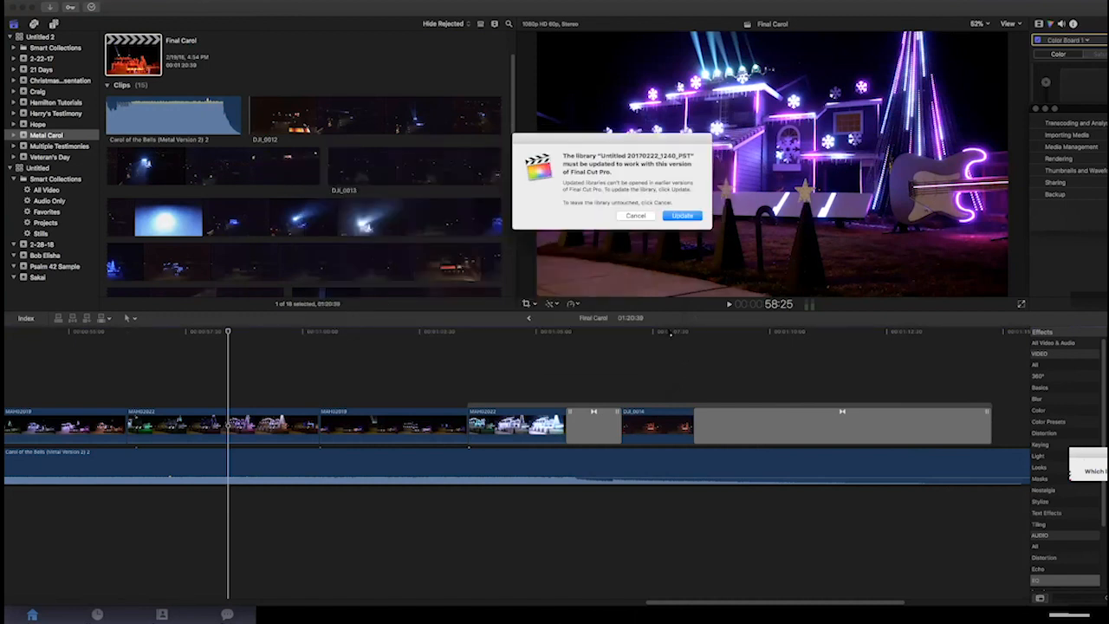
{"action": "left_click", "coordinate": [683, 215]}
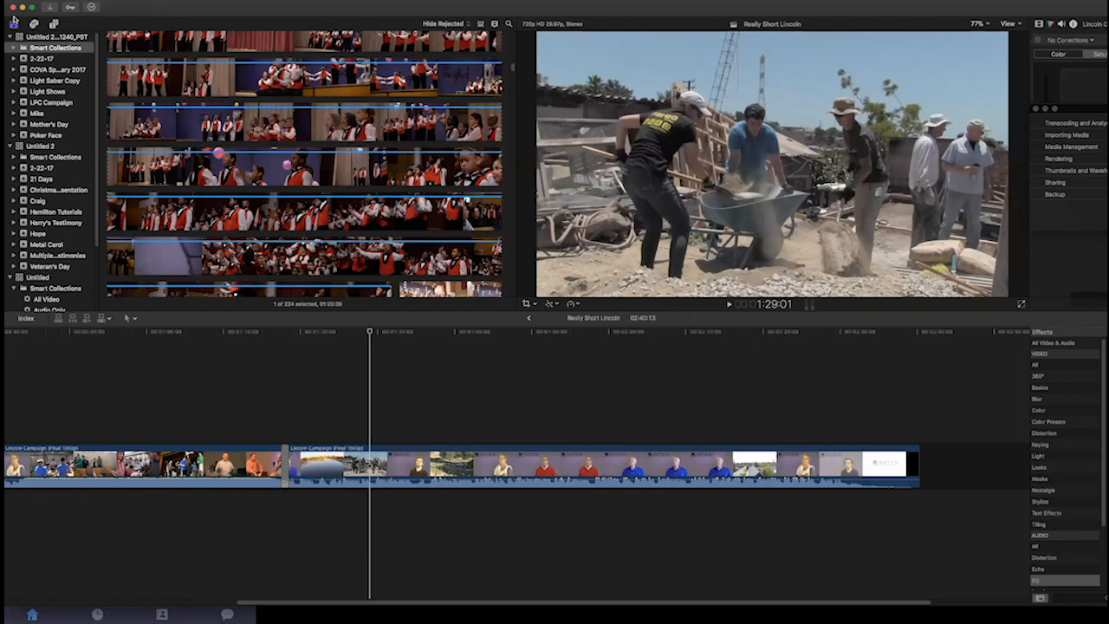
Look through the Light Shows and Light Saber Copy events and the other events in the open libraries
{"action": "left_click", "coordinate": [13, 20]}
{"action": "left_click", "coordinate": [49, 91]}
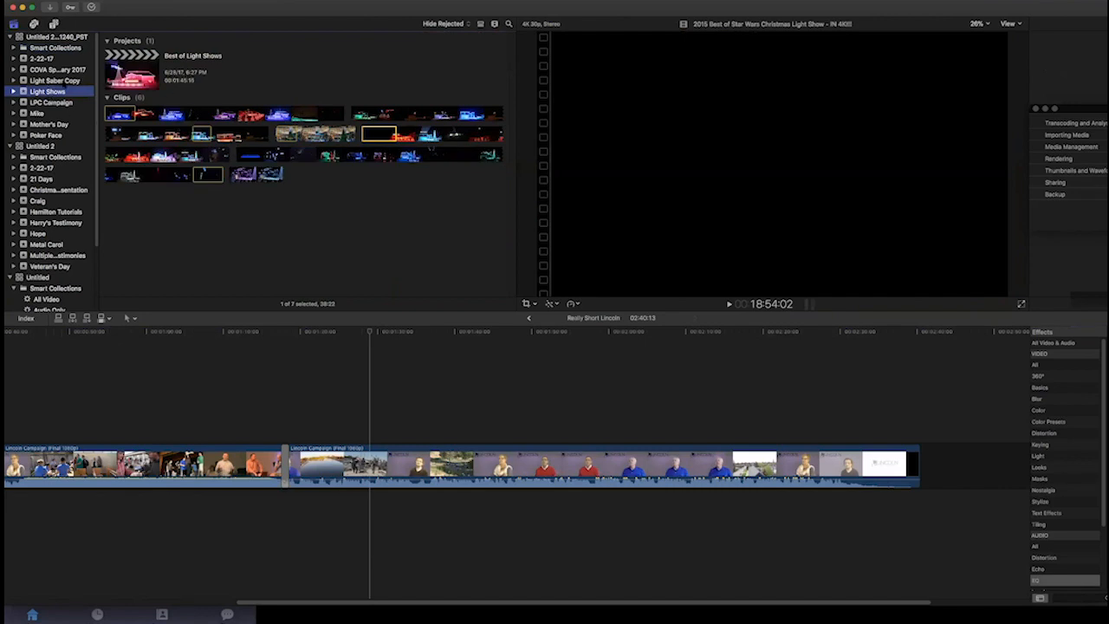
{"action": "left_click", "coordinate": [61, 83]}
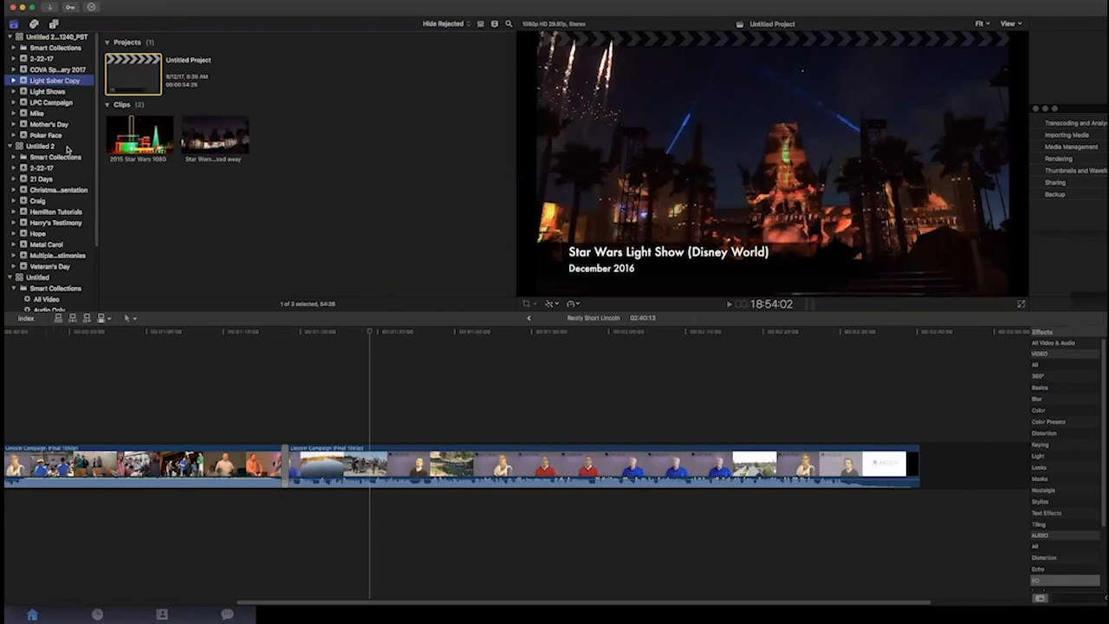
{"action": "scroll", "coordinate": [66, 216], "scroll_direction": "down", "scroll_amount": 1}
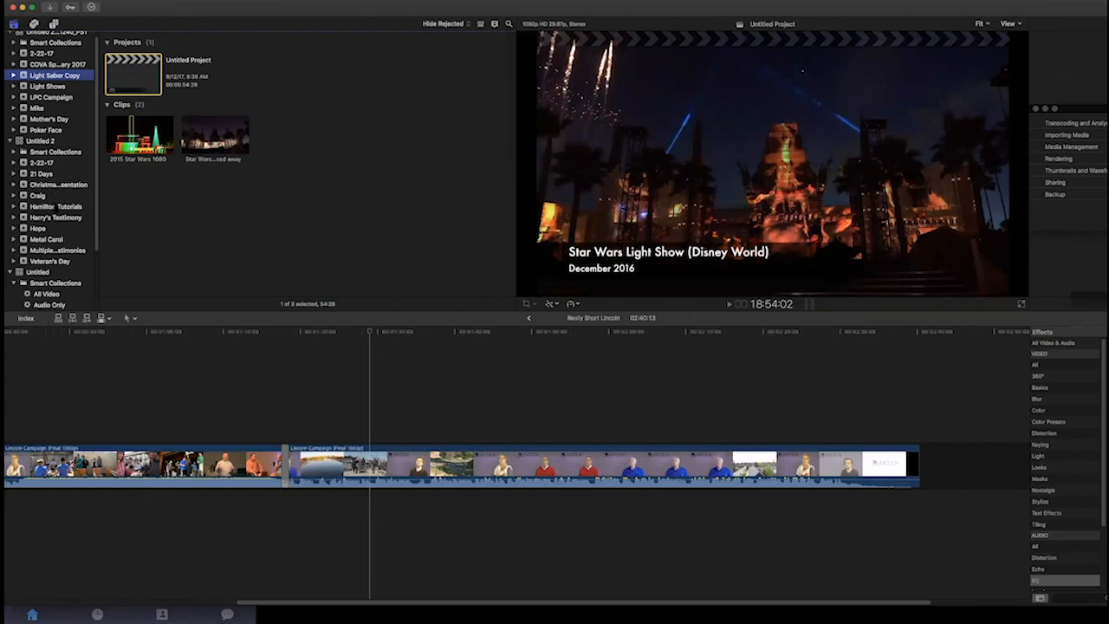
{"action": "scroll", "coordinate": [58, 227], "scroll_direction": "down", "scroll_amount": 5}
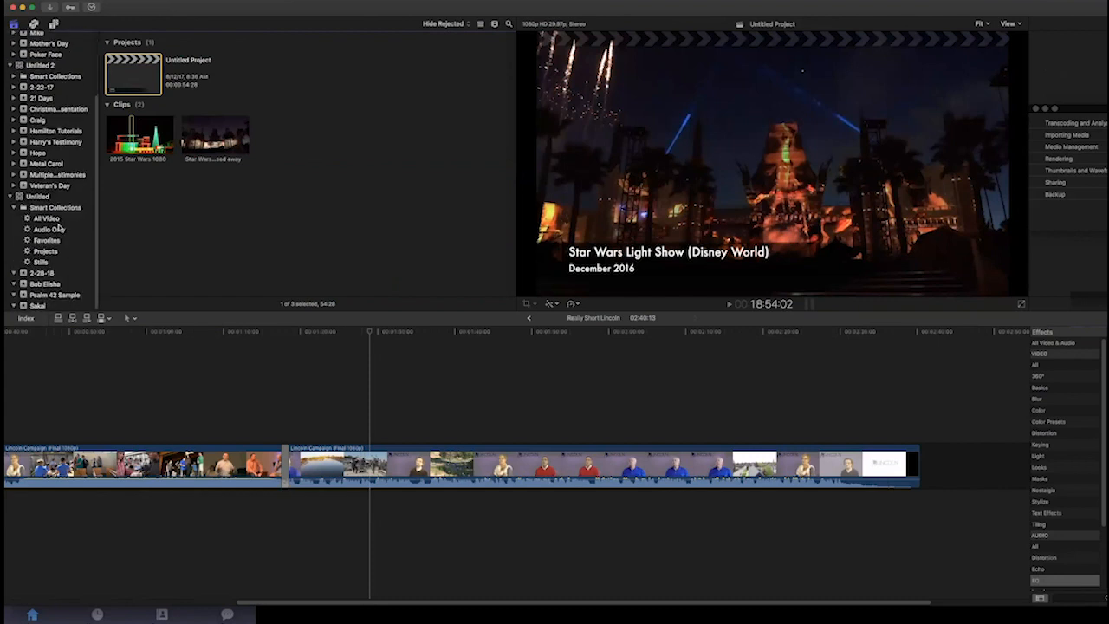
{"action": "scroll", "coordinate": [59, 227], "scroll_direction": "up", "scroll_amount": 5}
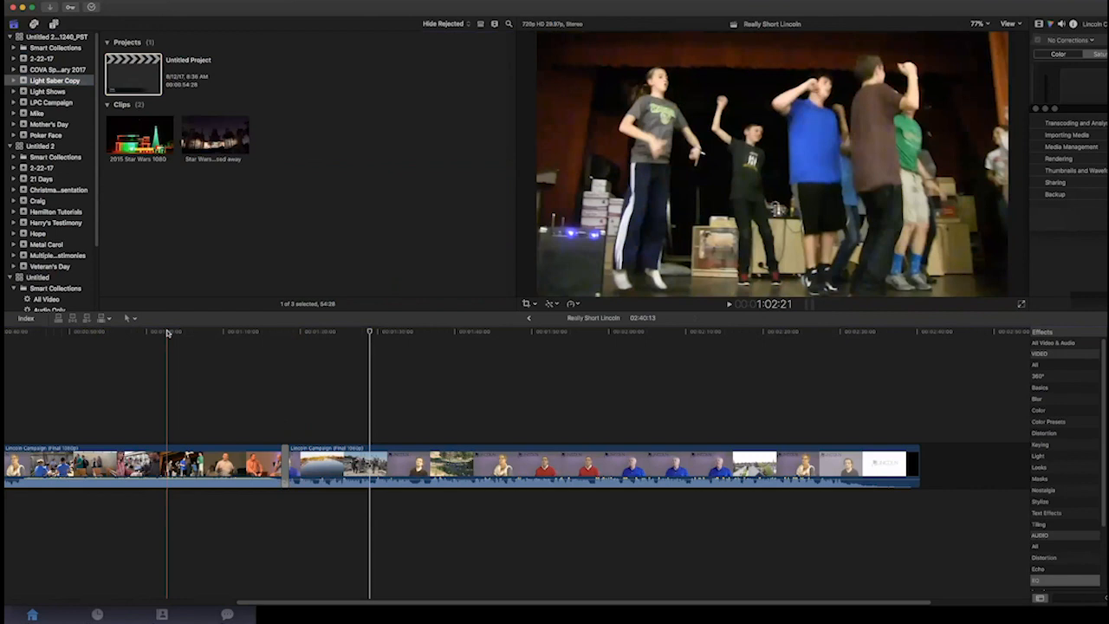
Browse the clips of the Metal Carol event in the Untitled 2 library and return to its project list
{"action": "left_click", "coordinate": [48, 246]}
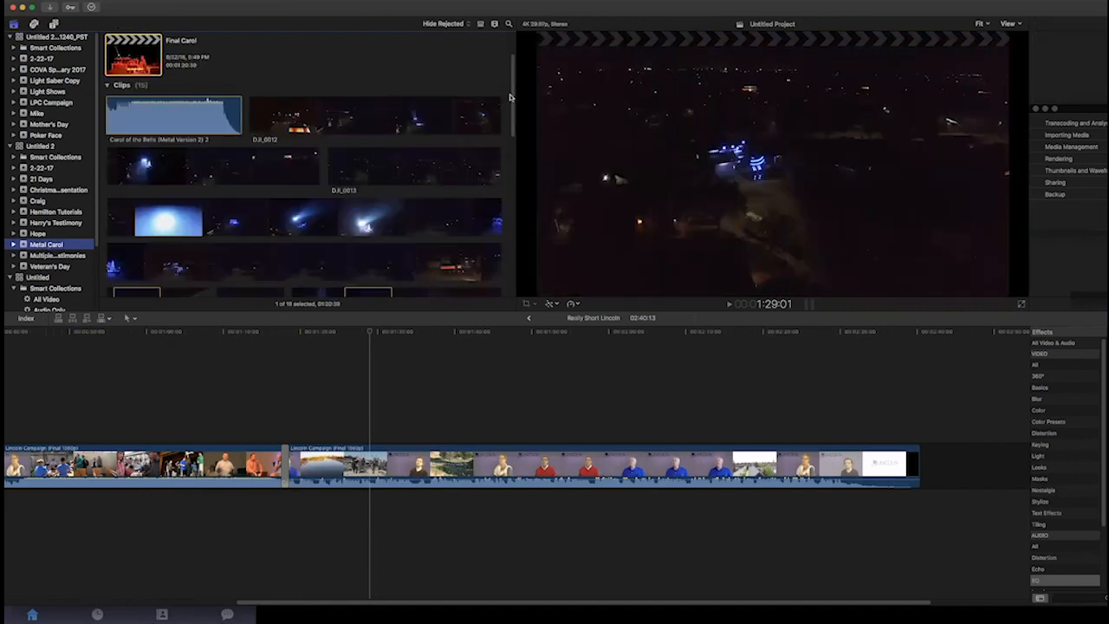
{"action": "scroll", "coordinate": [501, 256], "scroll_direction": "down", "scroll_amount": 5}
{"action": "scroll", "coordinate": [500, 255], "scroll_direction": "down", "scroll_amount": 7}
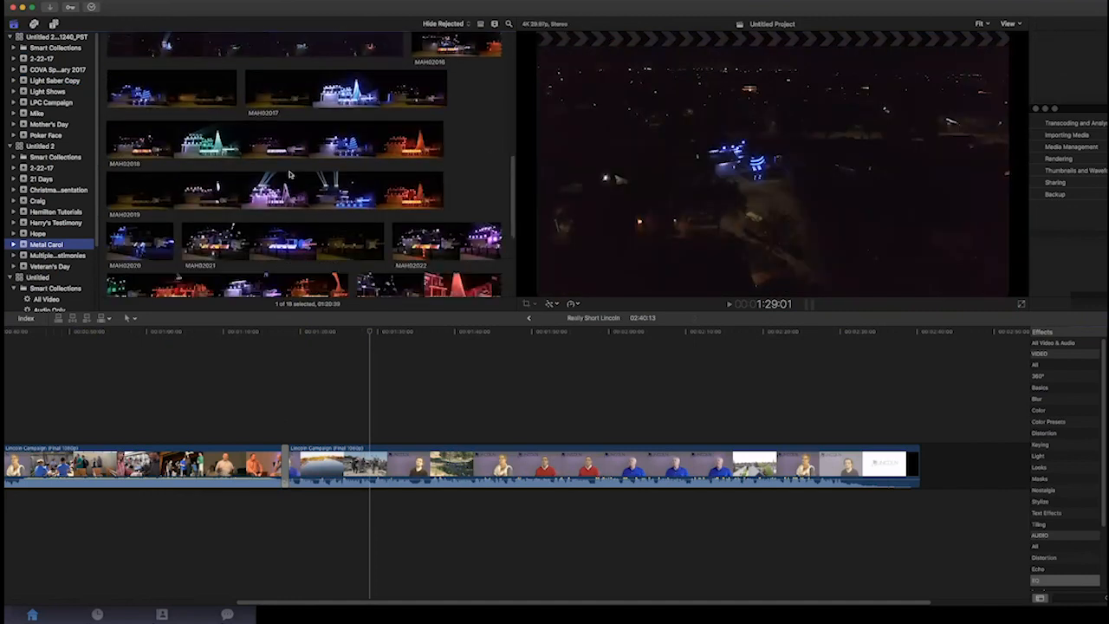
{"action": "left_click", "coordinate": [287, 101]}
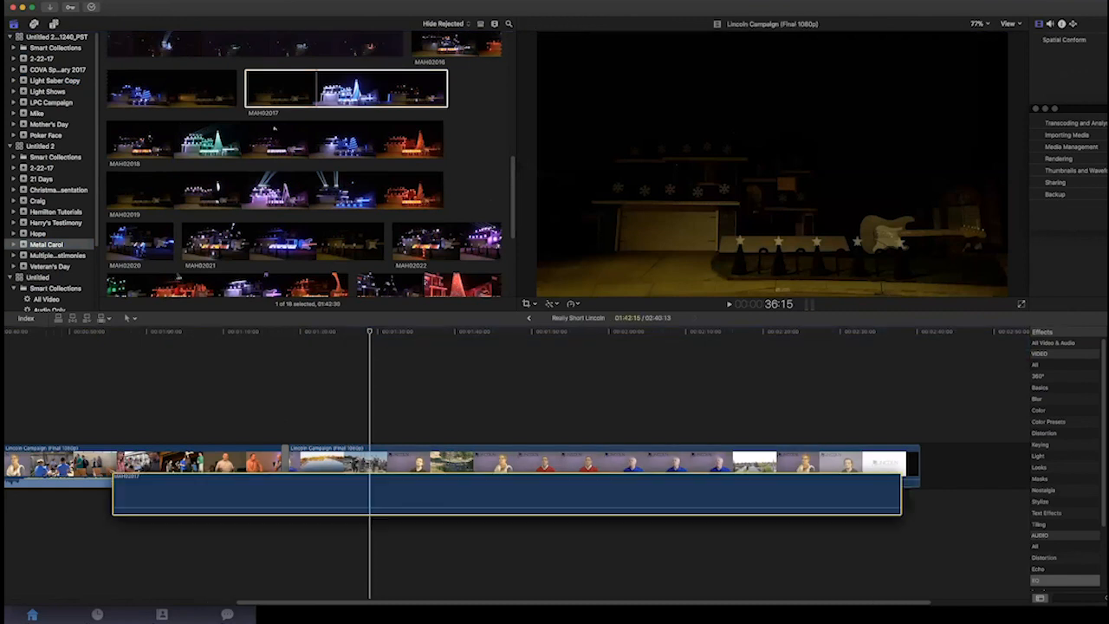
{"action": "scroll", "coordinate": [204, 73], "scroll_direction": "up", "scroll_amount": 10}
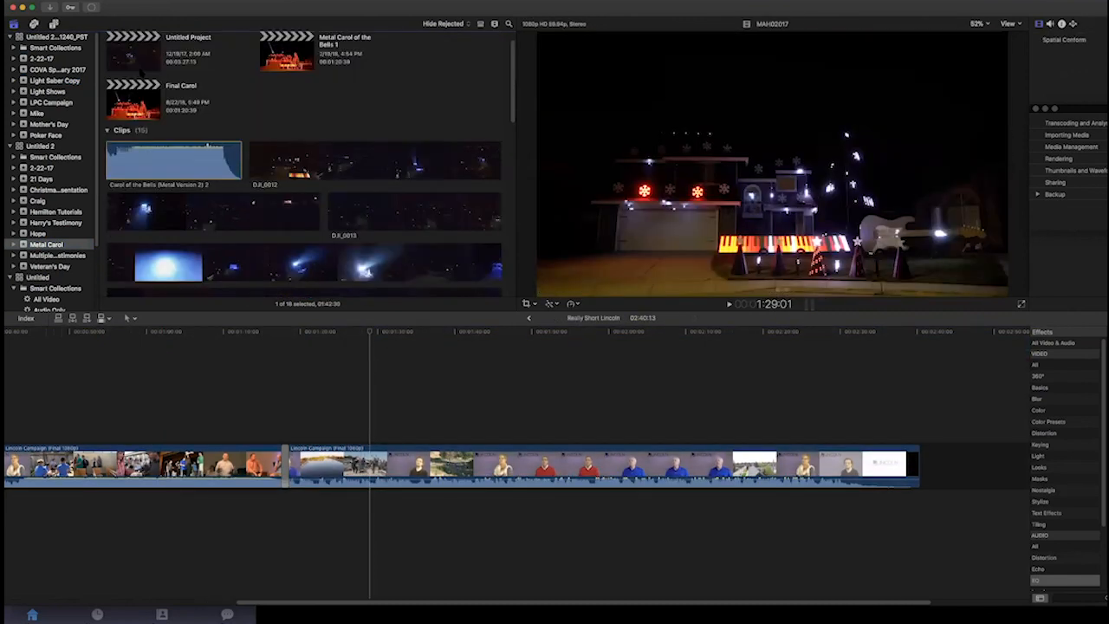
Reopen Final Carol, switch to the Metal Carol of the Bells 1 project and move the playhead to its start
{"action": "double_click", "coordinate": [132, 99]}
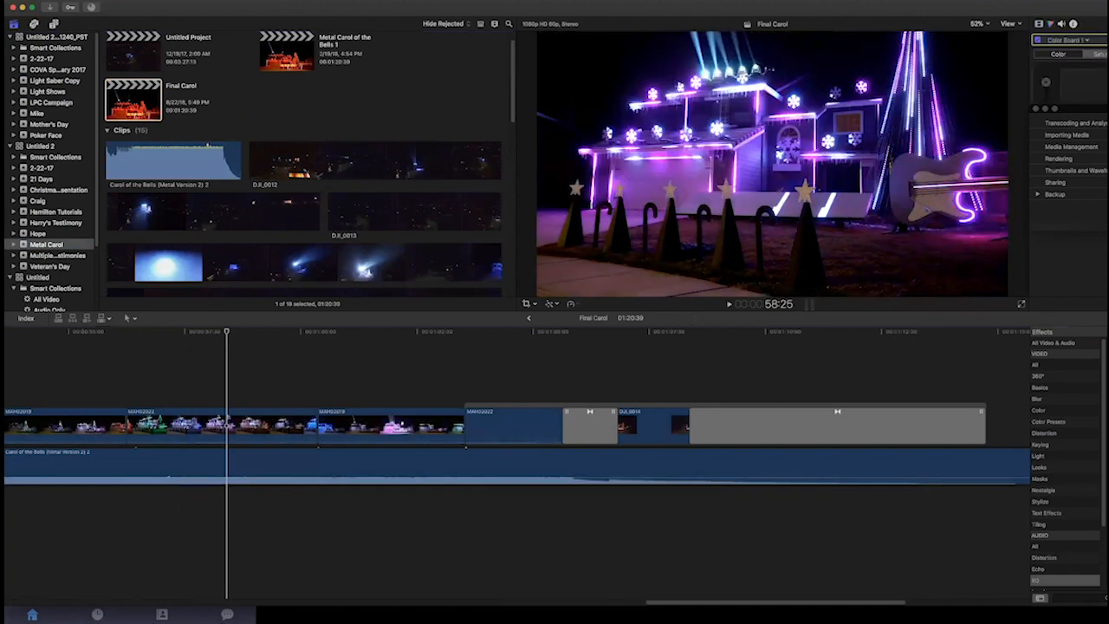
{"action": "double_click", "coordinate": [287, 50]}
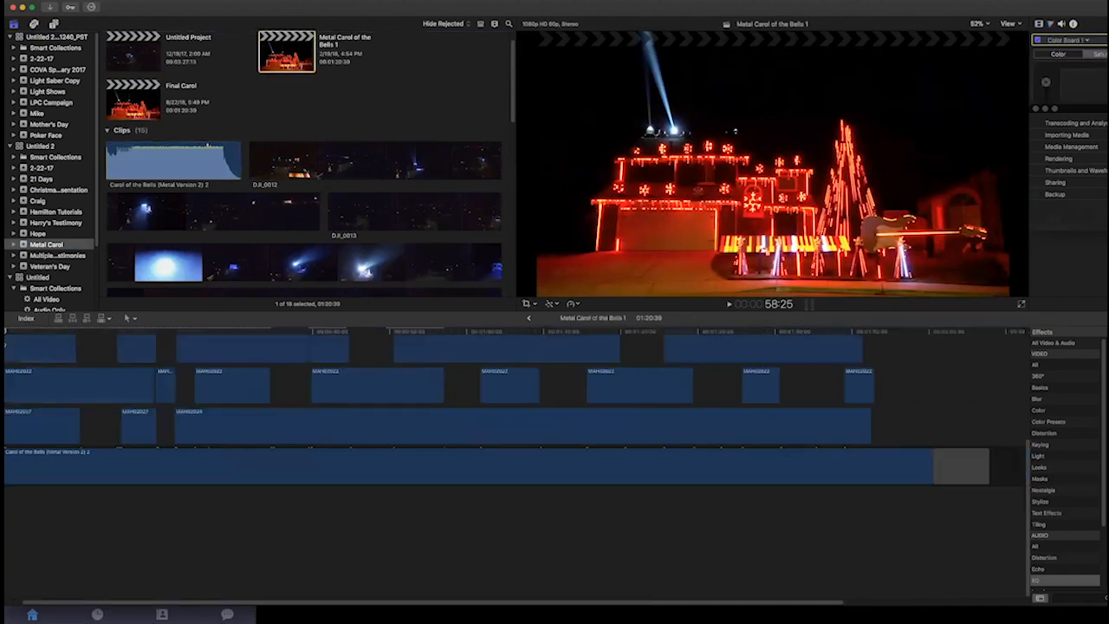
{"action": "key", "text": "Home"}
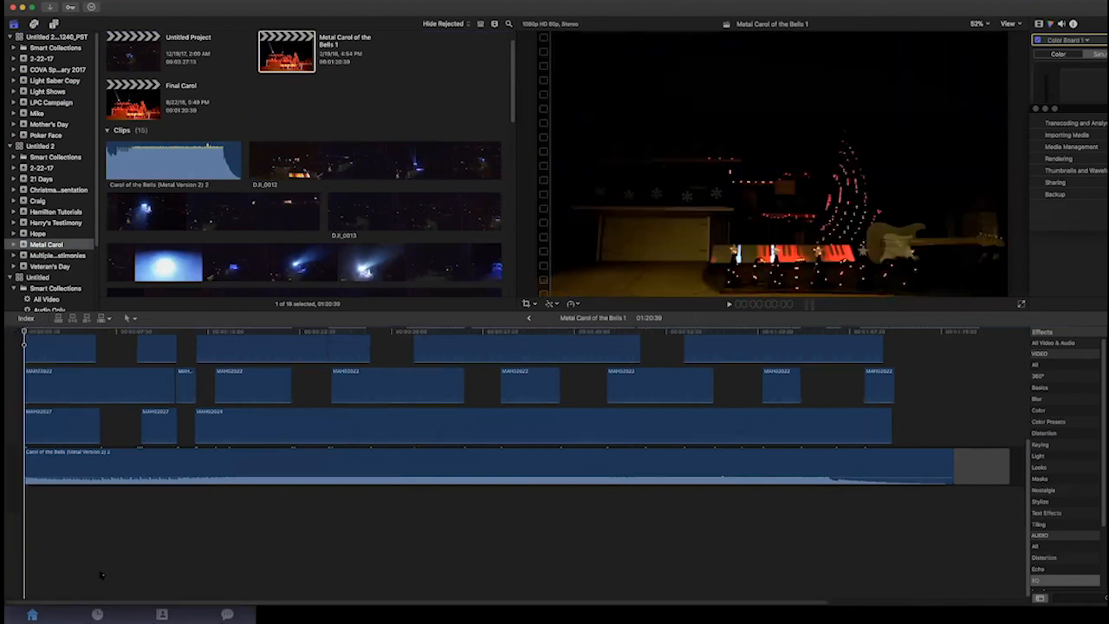
Examine the stacked camera-angle layers above the Carol of the Bells audio in the timeline
{"action": "scroll", "coordinate": [101, 574], "scroll_direction": "up", "scroll_amount": 5}
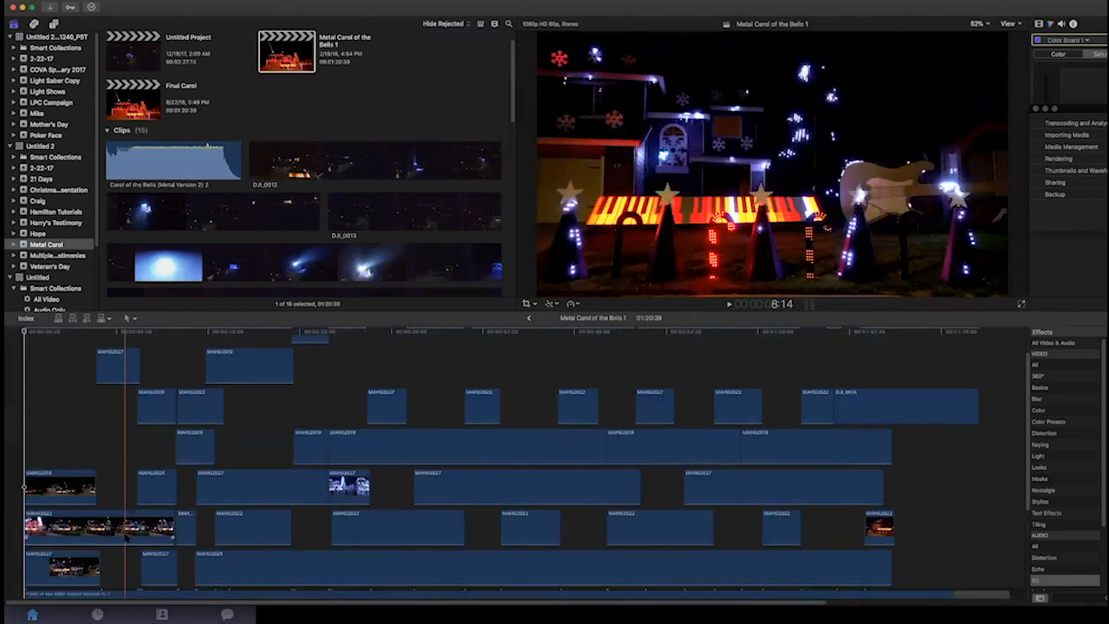
{"action": "scroll", "coordinate": [126, 537], "scroll_direction": "down", "scroll_amount": 2}
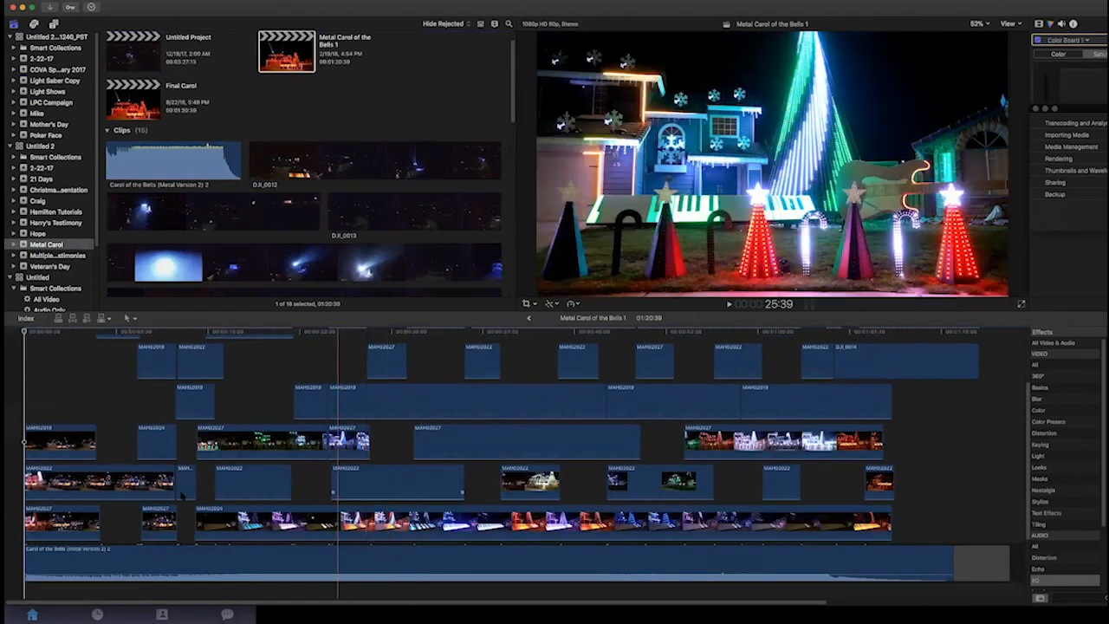
{"action": "scroll", "coordinate": [205, 585], "scroll_direction": "up", "scroll_amount": 2}
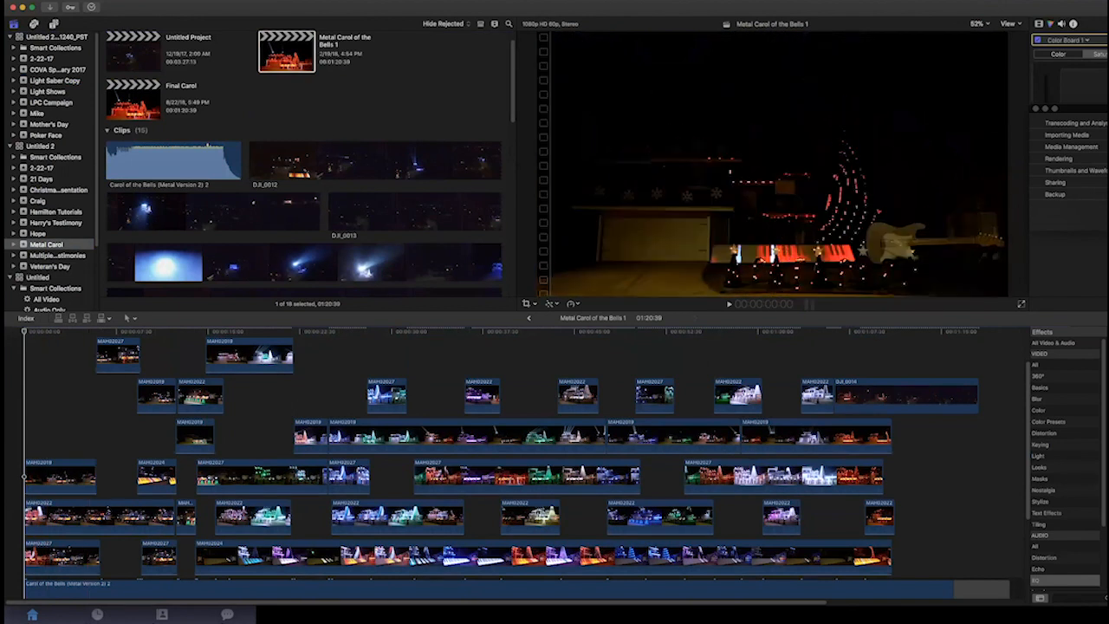
{"action": "scroll", "coordinate": [150, 480], "scroll_direction": "down", "scroll_amount": 5}
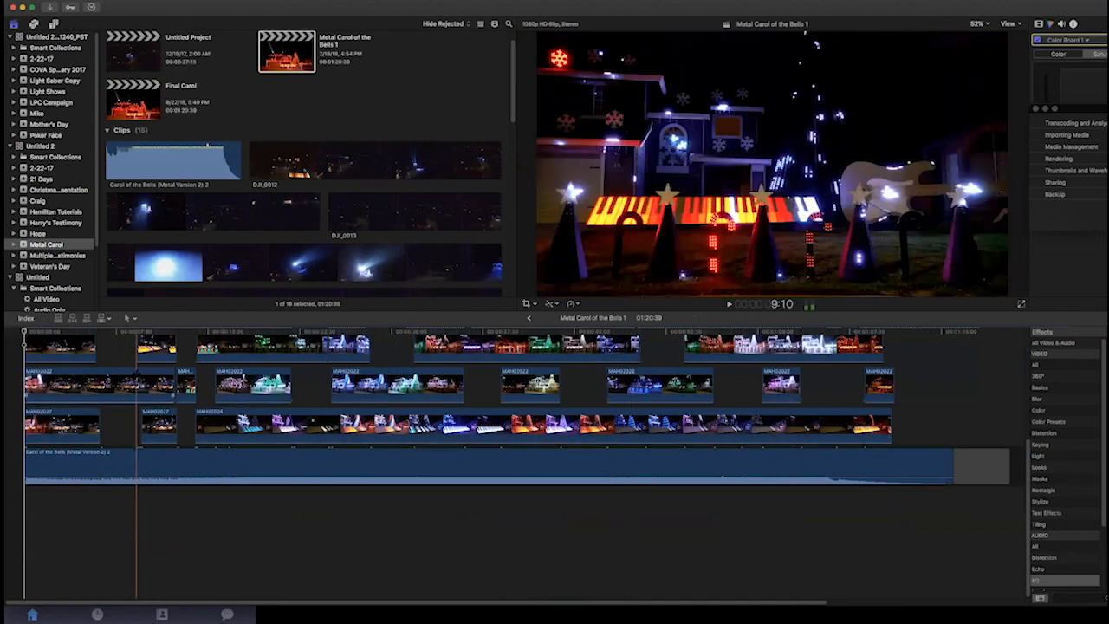
{"action": "scroll", "coordinate": [136, 459], "scroll_direction": "up", "scroll_amount": 3}
{"action": "left_click", "coordinate": [128, 318]}
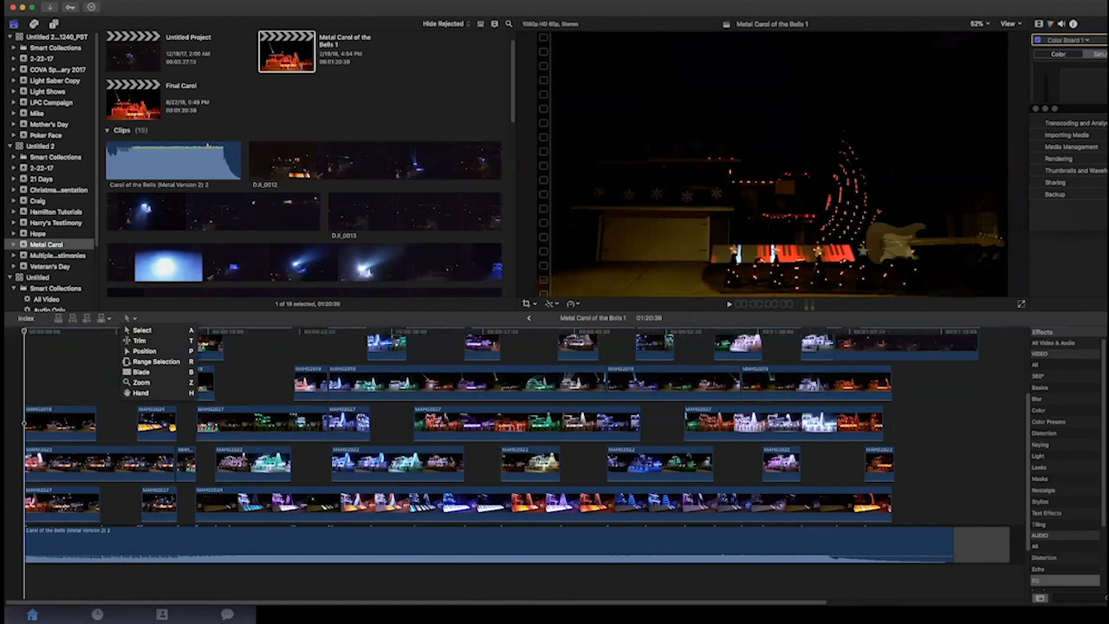
{"action": "key", "text": "Escape"}
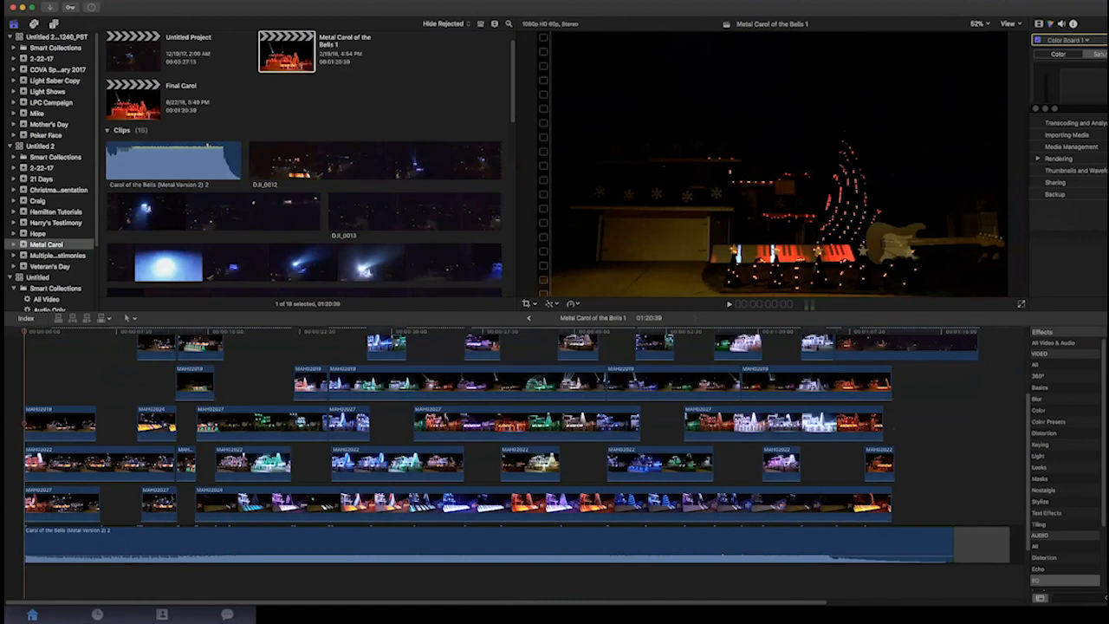
{"action": "left_click", "coordinate": [94, 387]}
{"action": "type", "text": "610"}
{"action": "key", "text": "Escape"}
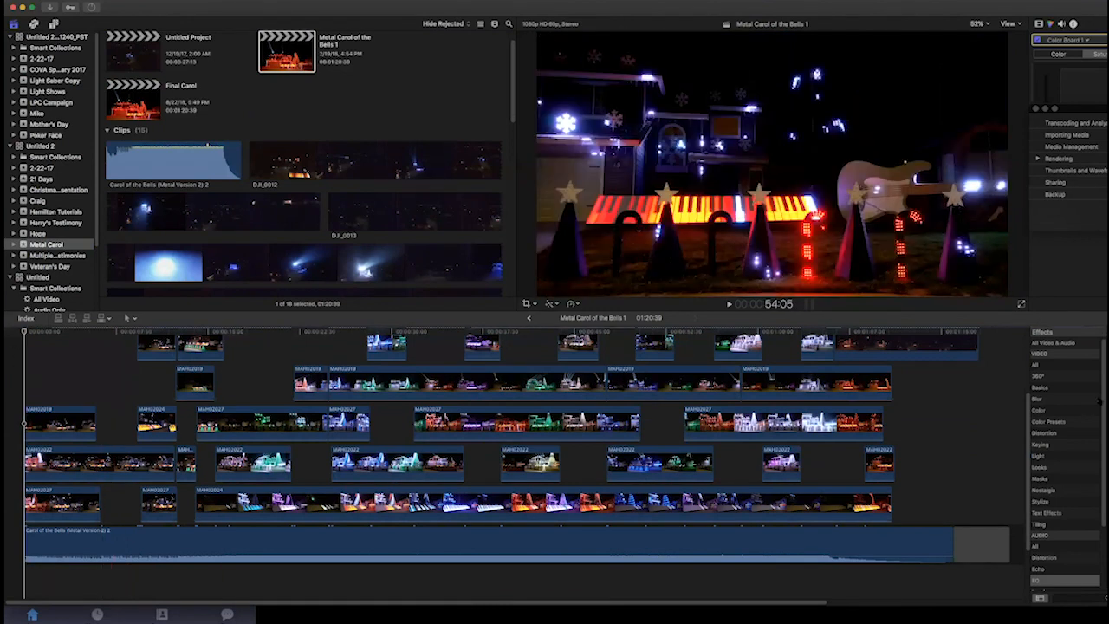
{"action": "type", "text": "34"}
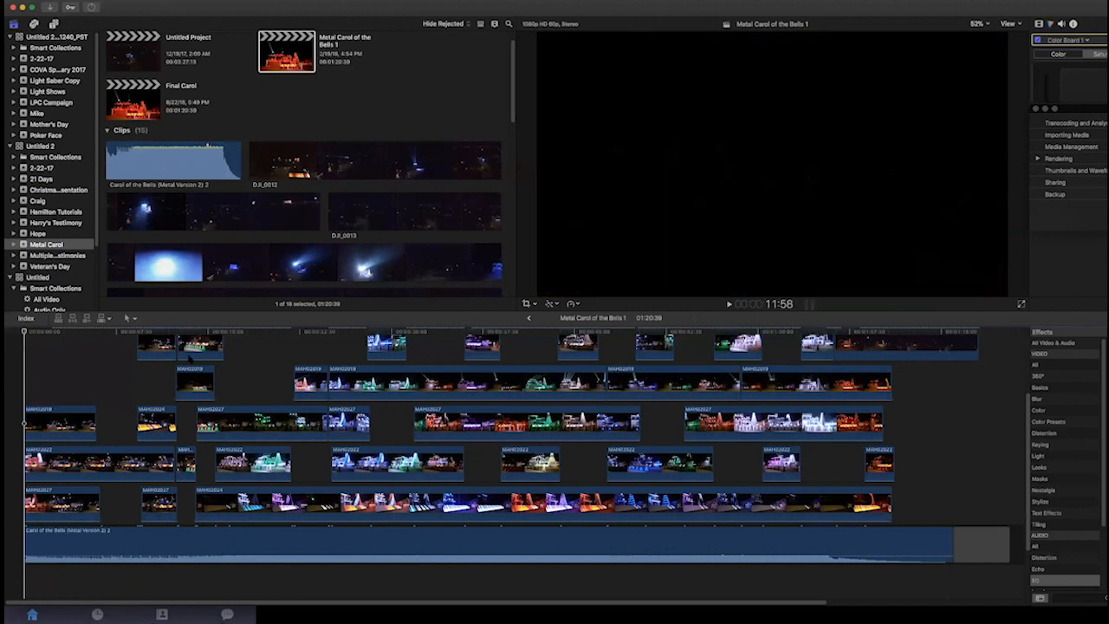
Play the opening of the Metal Carol of the Bells 1 timeline and return the playhead to the start
{"action": "key", "text": "Return"}
{"action": "key", "text": "space"}
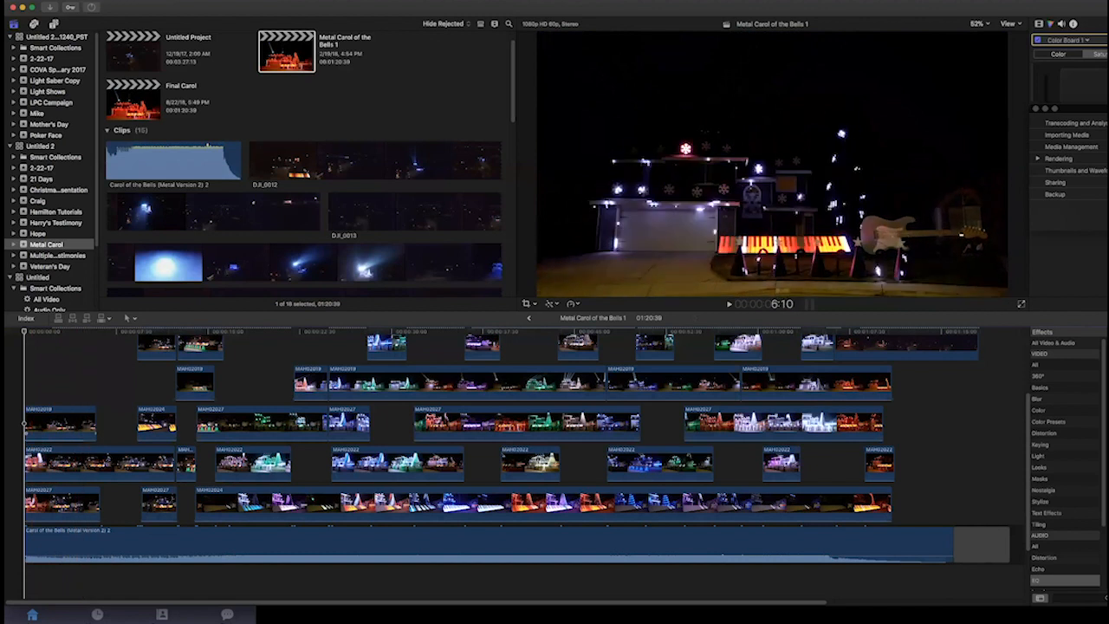
{"action": "key", "text": "Home"}
Blade the first MAH02022 clip in two places to isolate its middle section, starting where the first MAH02027 clip beneath it ends, and restore the Select tool
{"action": "left_click", "coordinate": [126, 318]}
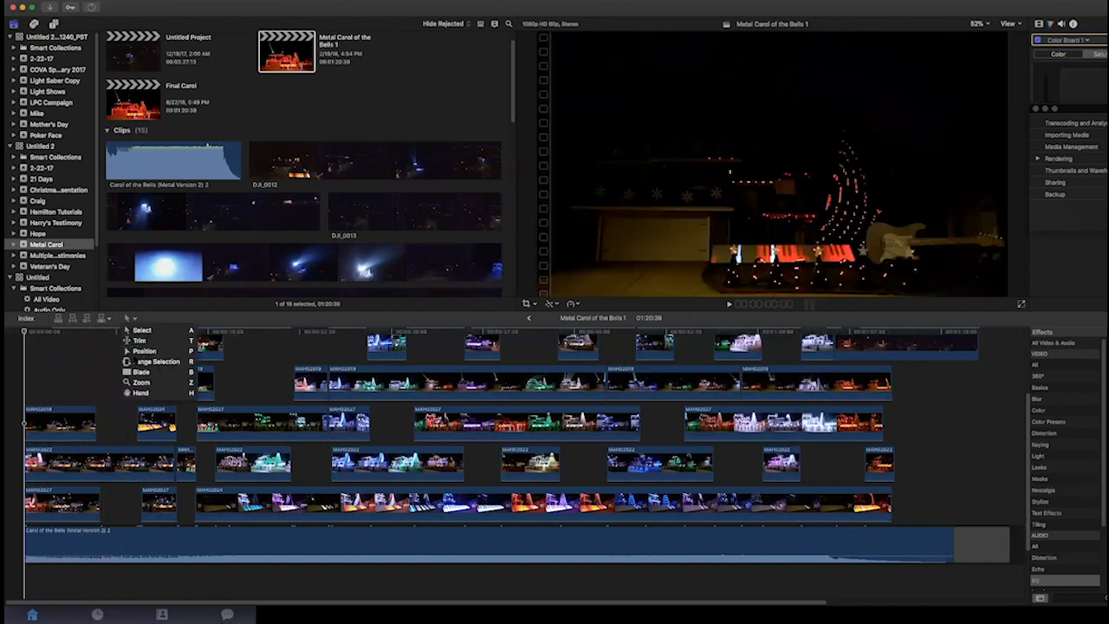
{"action": "left_click", "coordinate": [161, 376]}
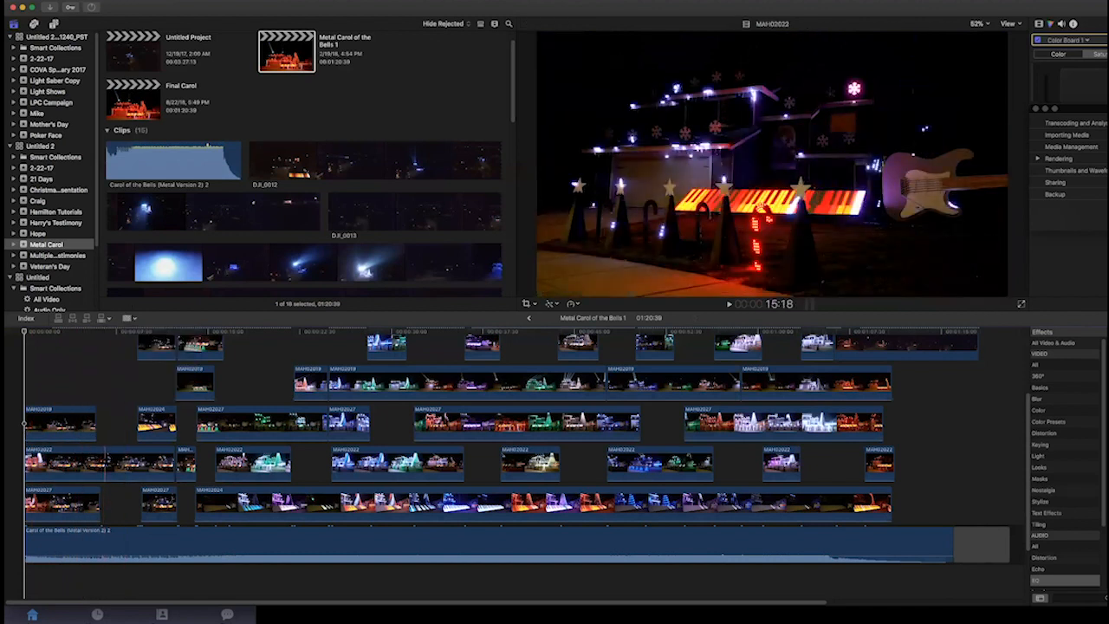
{"action": "left_click", "coordinate": [99, 464]}
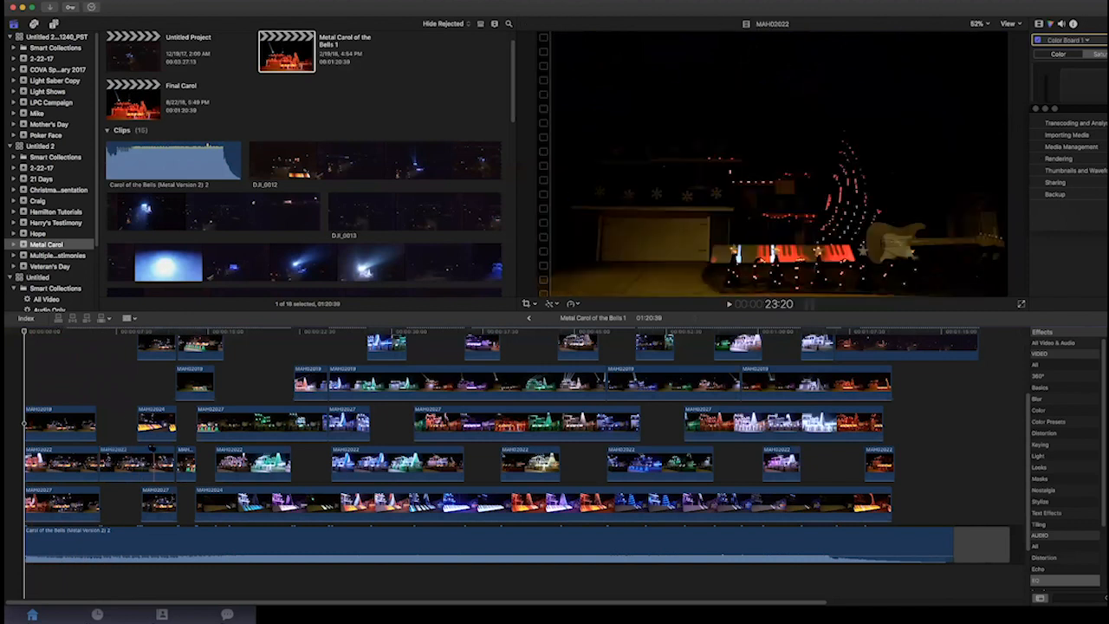
{"action": "left_click", "coordinate": [126, 318]}
{"action": "left_click", "coordinate": [143, 333]}
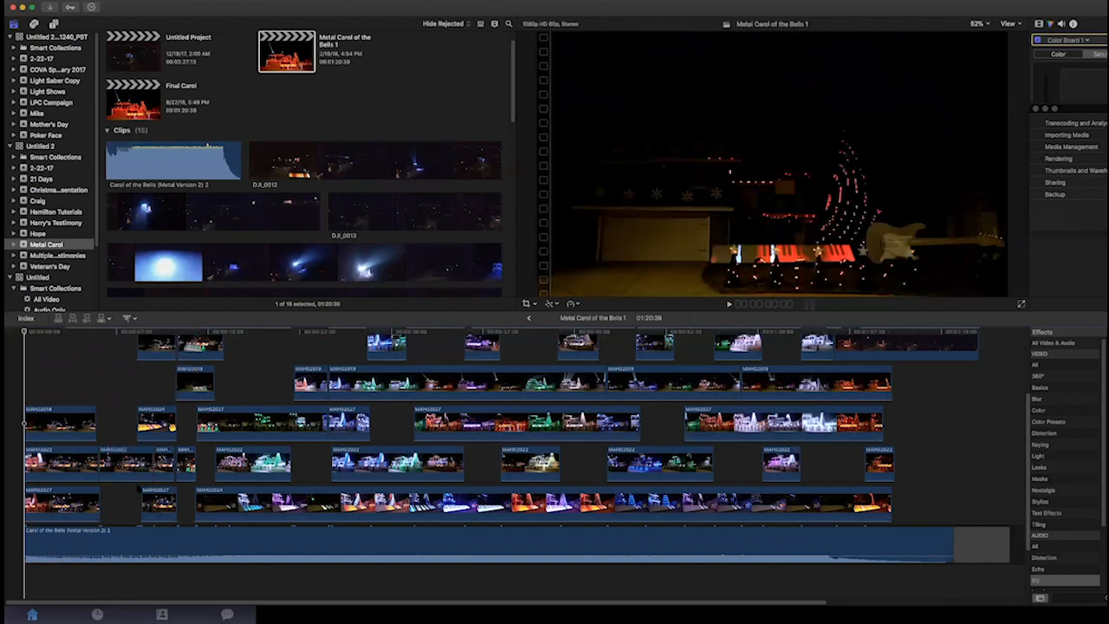
Move the isolated middle section of the MAH02022 clip to the topmost layer, above the upper MAH02027 clip
{"action": "scroll", "coordinate": [136, 433], "scroll_direction": "up", "scroll_amount": 3}
{"action": "left_click_drag", "start_coordinate": [122, 546], "coordinate": [126, 371]}
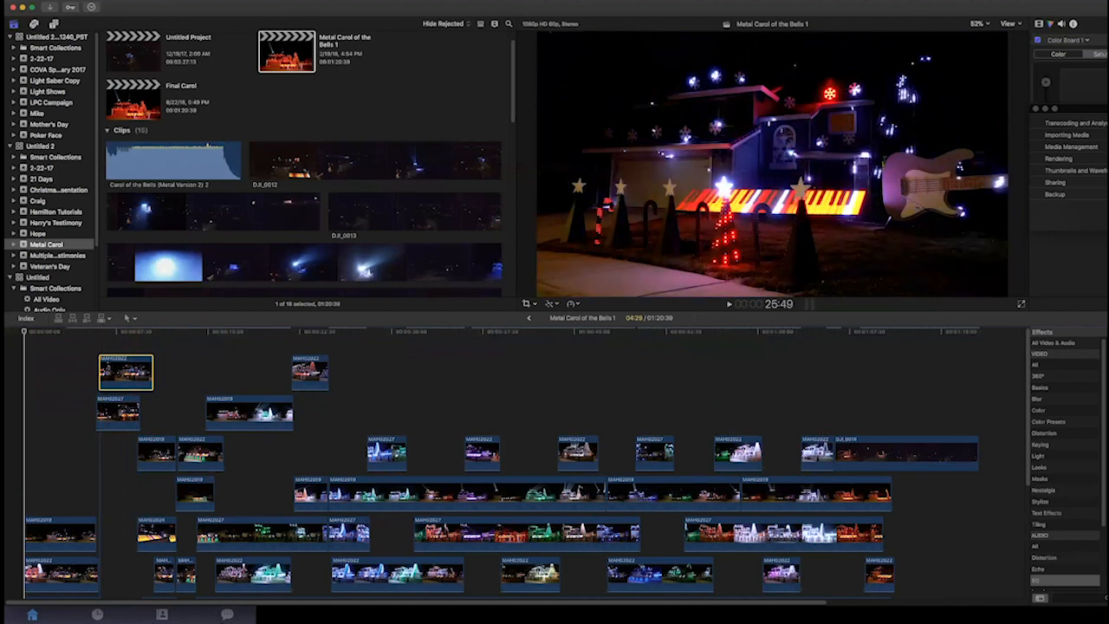
{"action": "scroll", "coordinate": [584, 512], "scroll_direction": "down", "scroll_amount": 2}
{"action": "scroll", "coordinate": [576, 520], "scroll_direction": "down", "scroll_amount": 4}
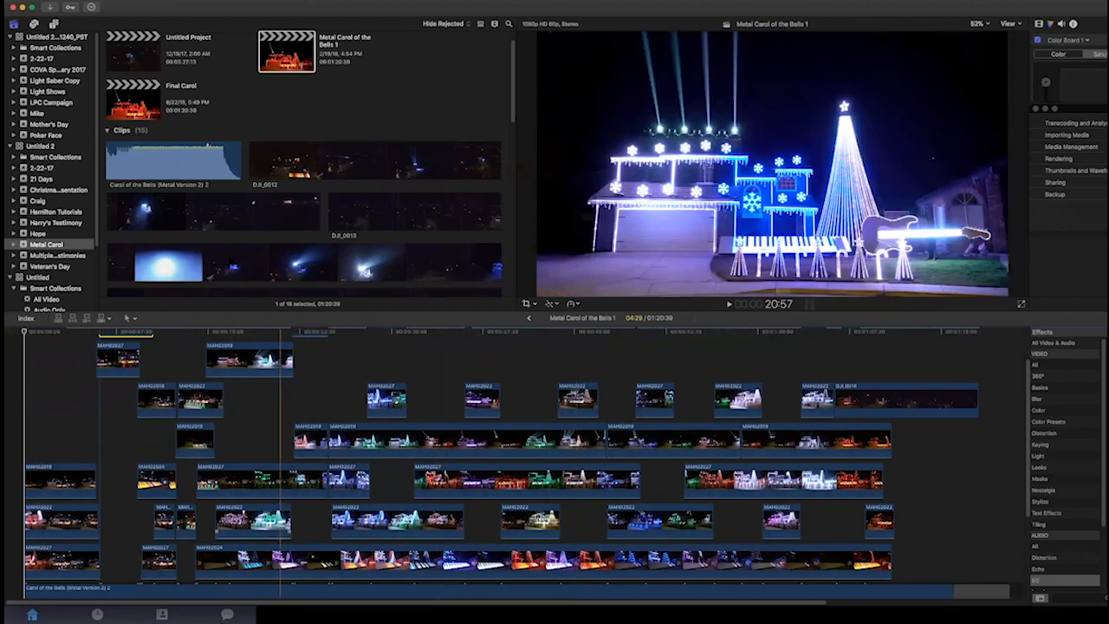
Open Final Carol to compare its flattened timeline, then reopen Metal Carol of the Bells 1 and return the playhead to its start
{"action": "left_click", "coordinate": [155, 100]}
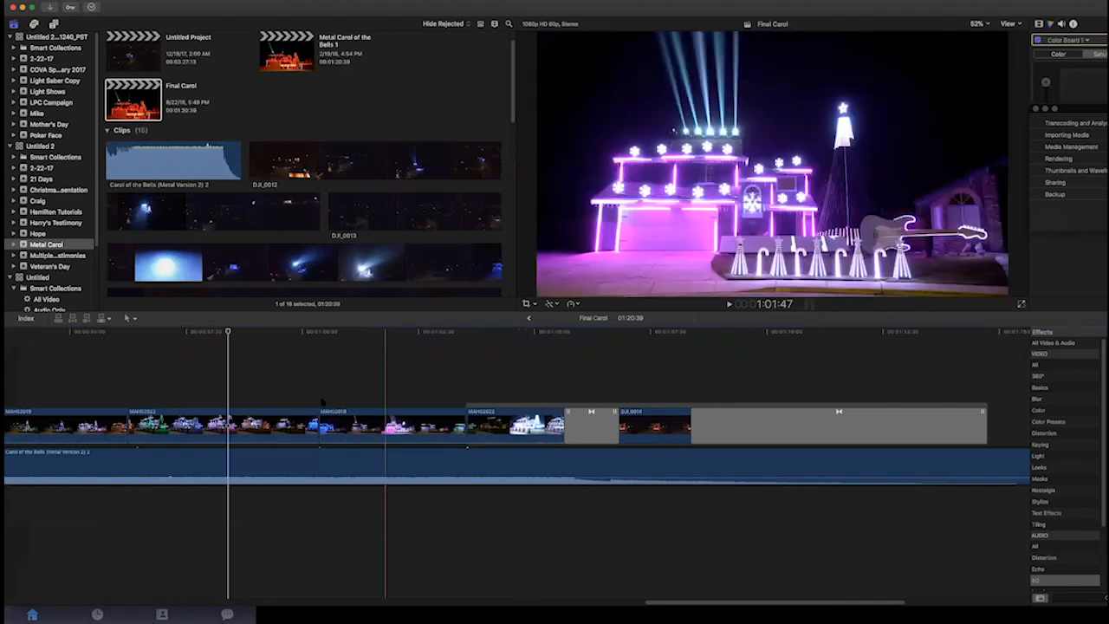
{"action": "double_click", "coordinate": [286, 52]}
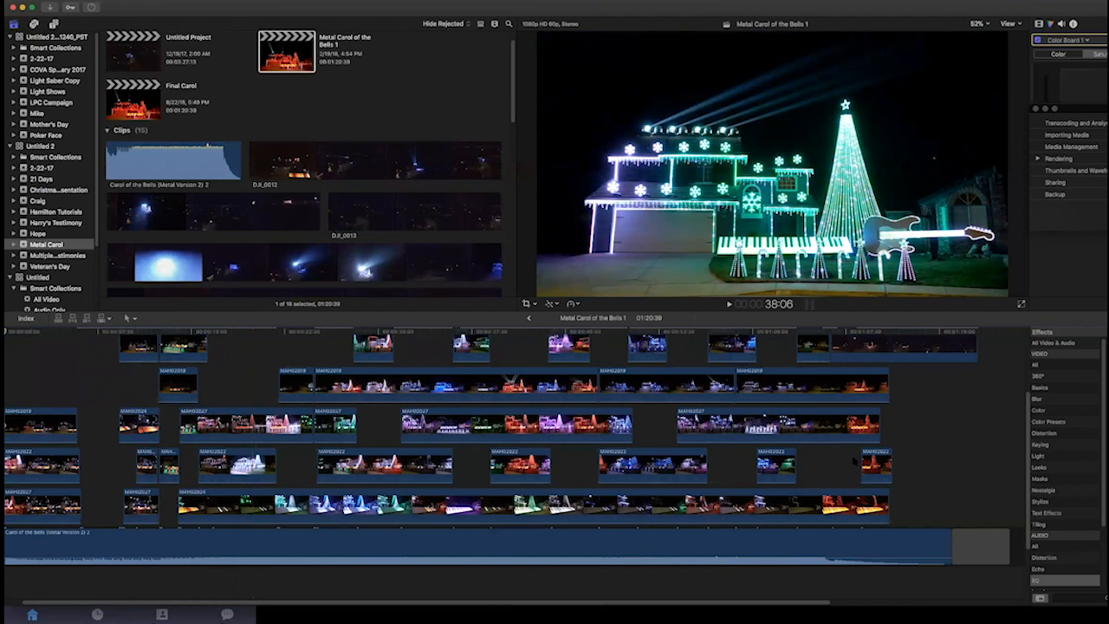
{"action": "key", "text": "Home"}
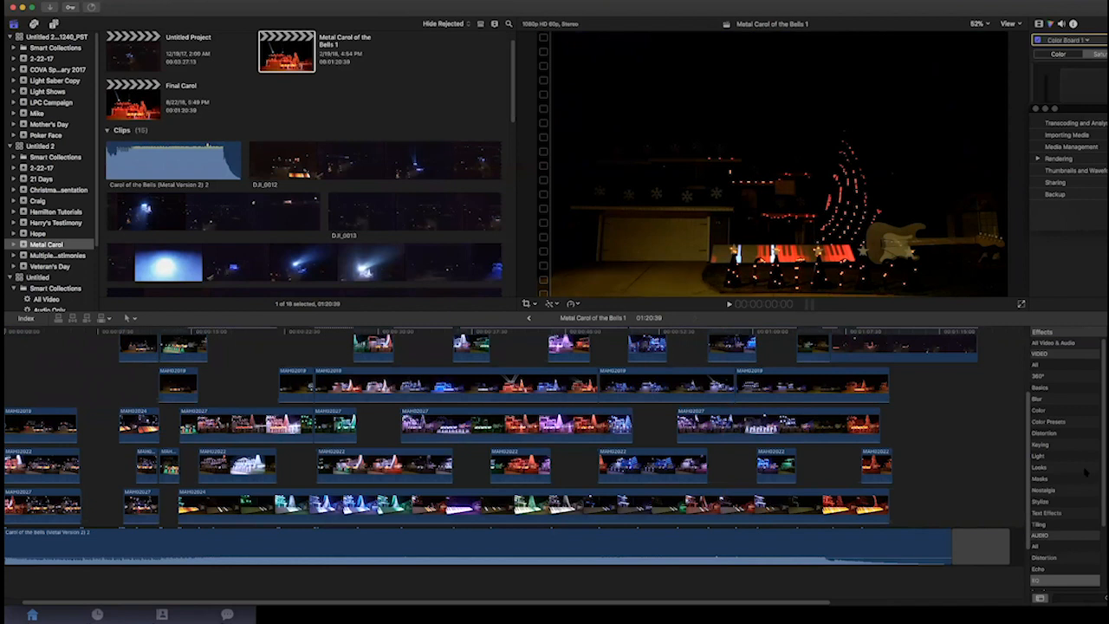
{"action": "left_click", "coordinate": [293, 66]}
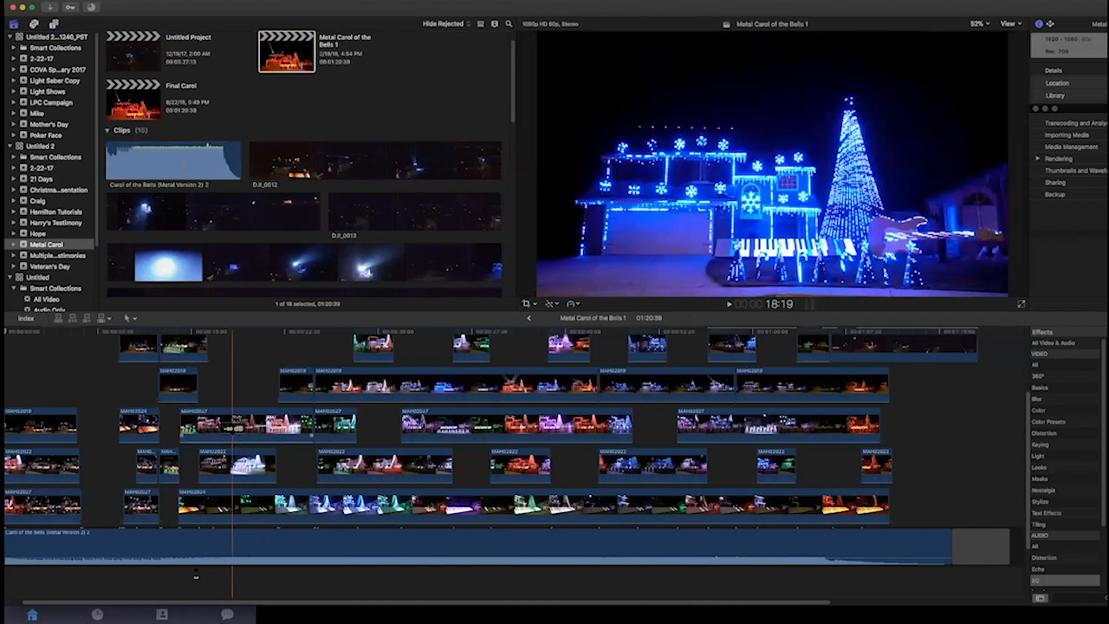
Select the long MAH02024 clip directly above the Carol of the Bells audio and activate the Blade tool
{"action": "scroll", "coordinate": [52, 596], "scroll_direction": "left", "scroll_amount": 2}
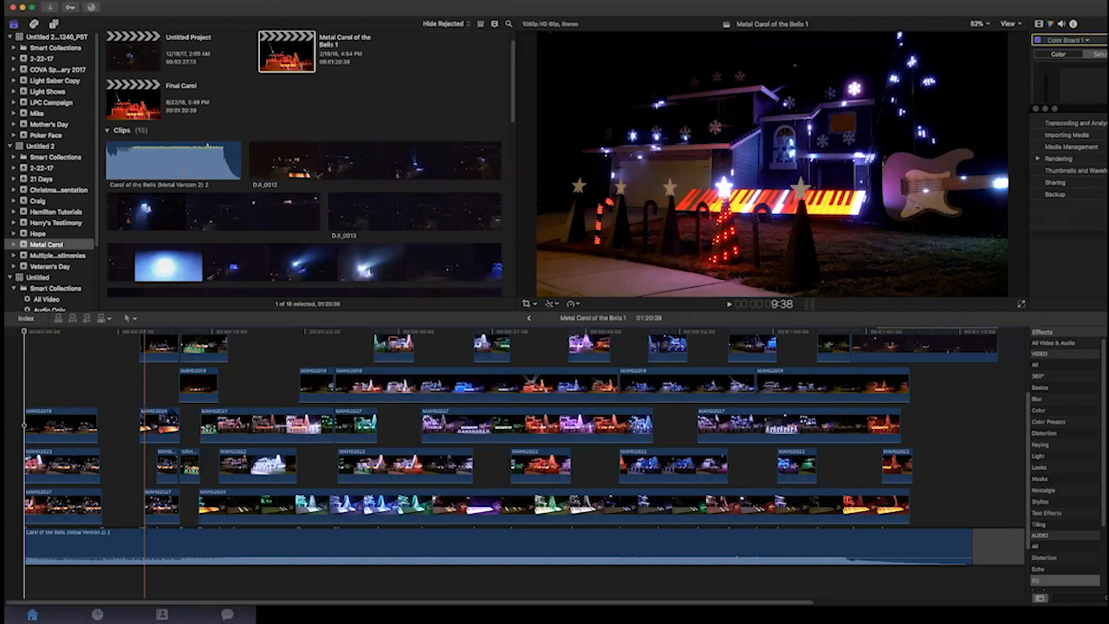
{"action": "left_click", "coordinate": [375, 504]}
{"action": "left_click", "coordinate": [392, 507]}
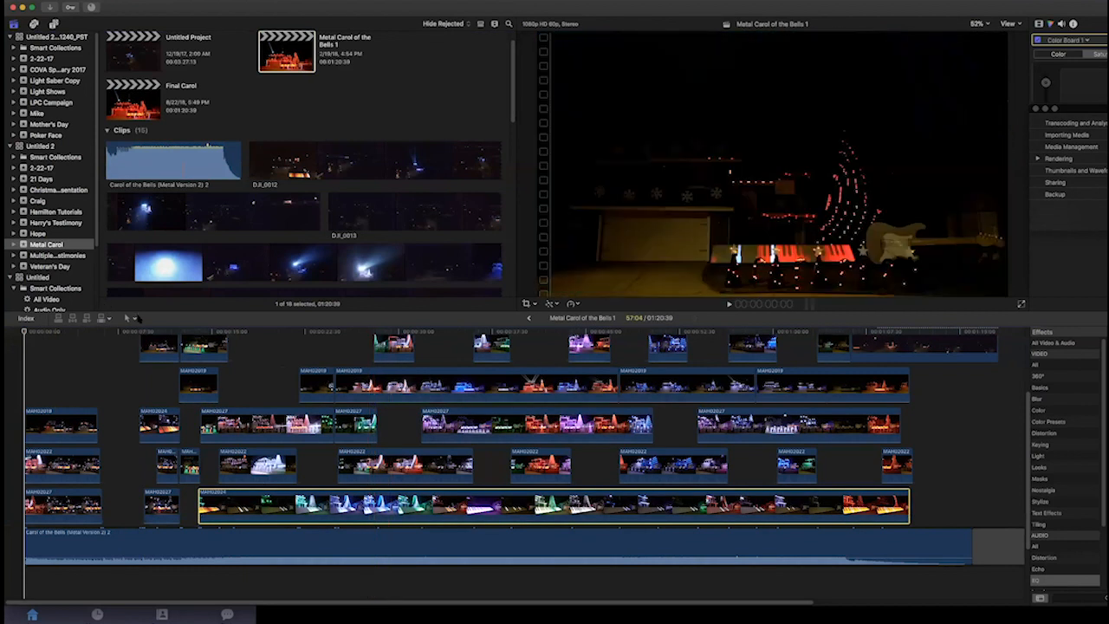
{"action": "left_click", "coordinate": [131, 318]}
{"action": "left_click", "coordinate": [140, 371]}
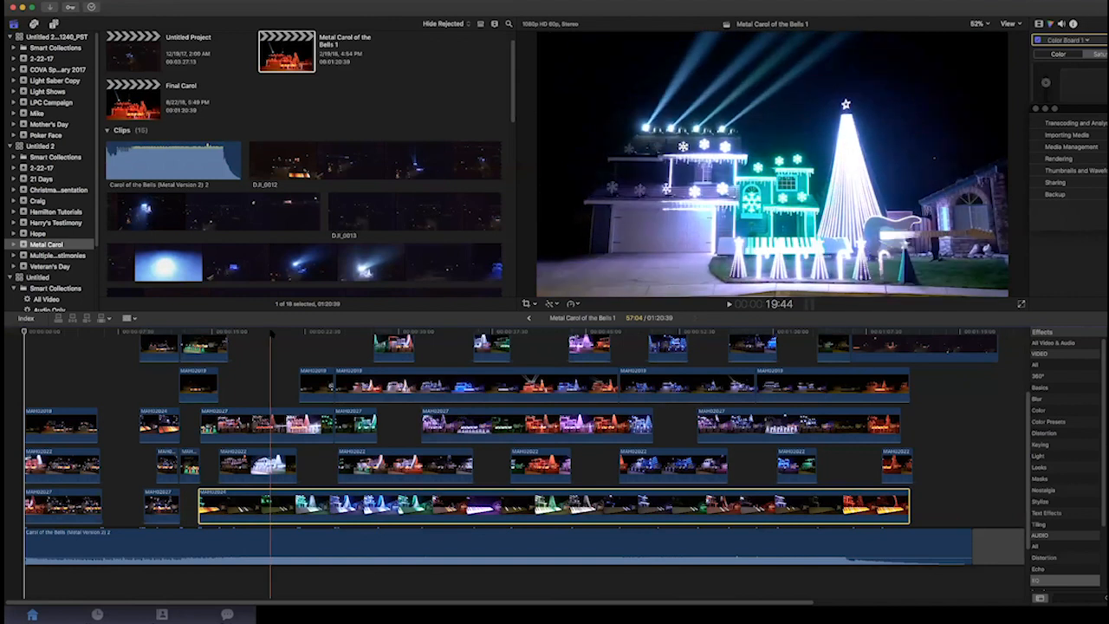
Move the playhead to 29:20 and view the upper camera-angle layers of the timeline
{"action": "left_click", "coordinate": [353, 336]}
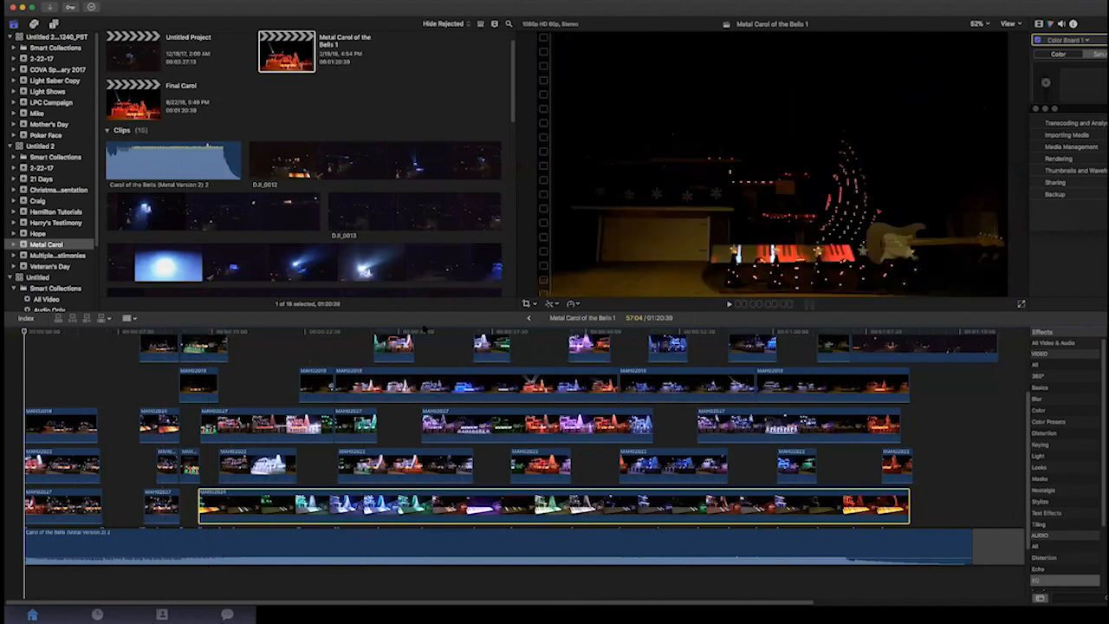
{"action": "left_click", "coordinate": [390, 332]}
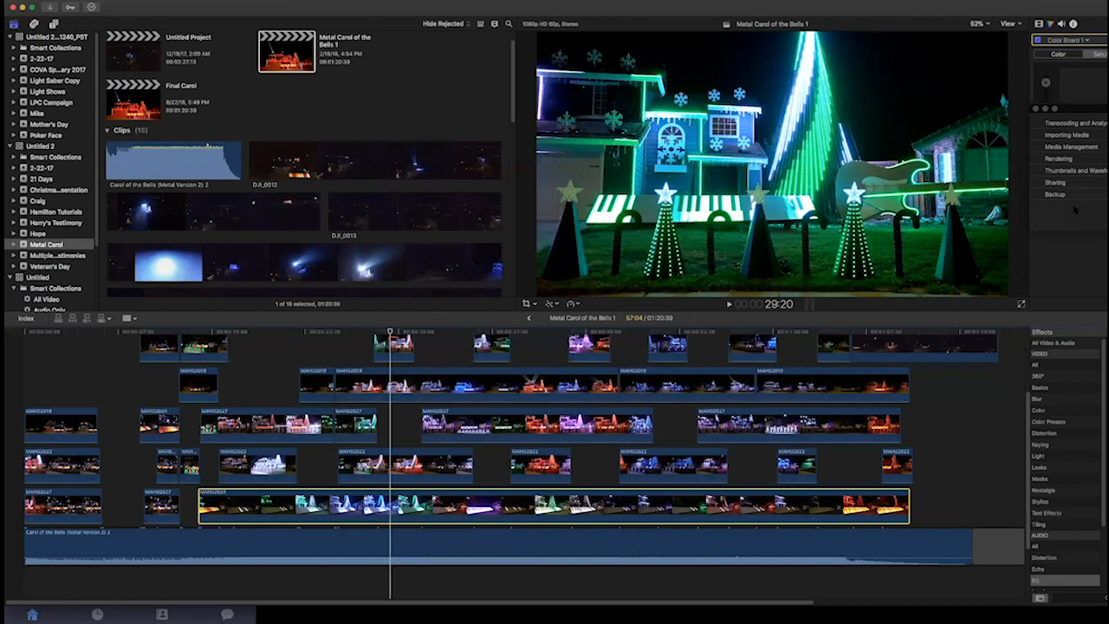
{"action": "scroll", "coordinate": [903, 468], "scroll_direction": "up", "scroll_amount": 3}
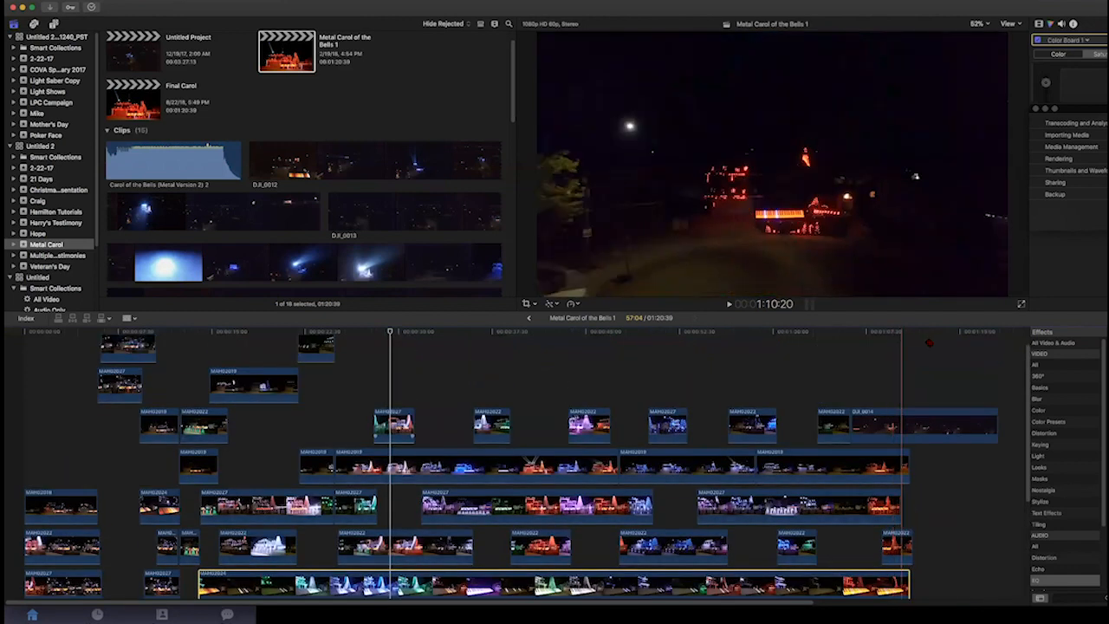